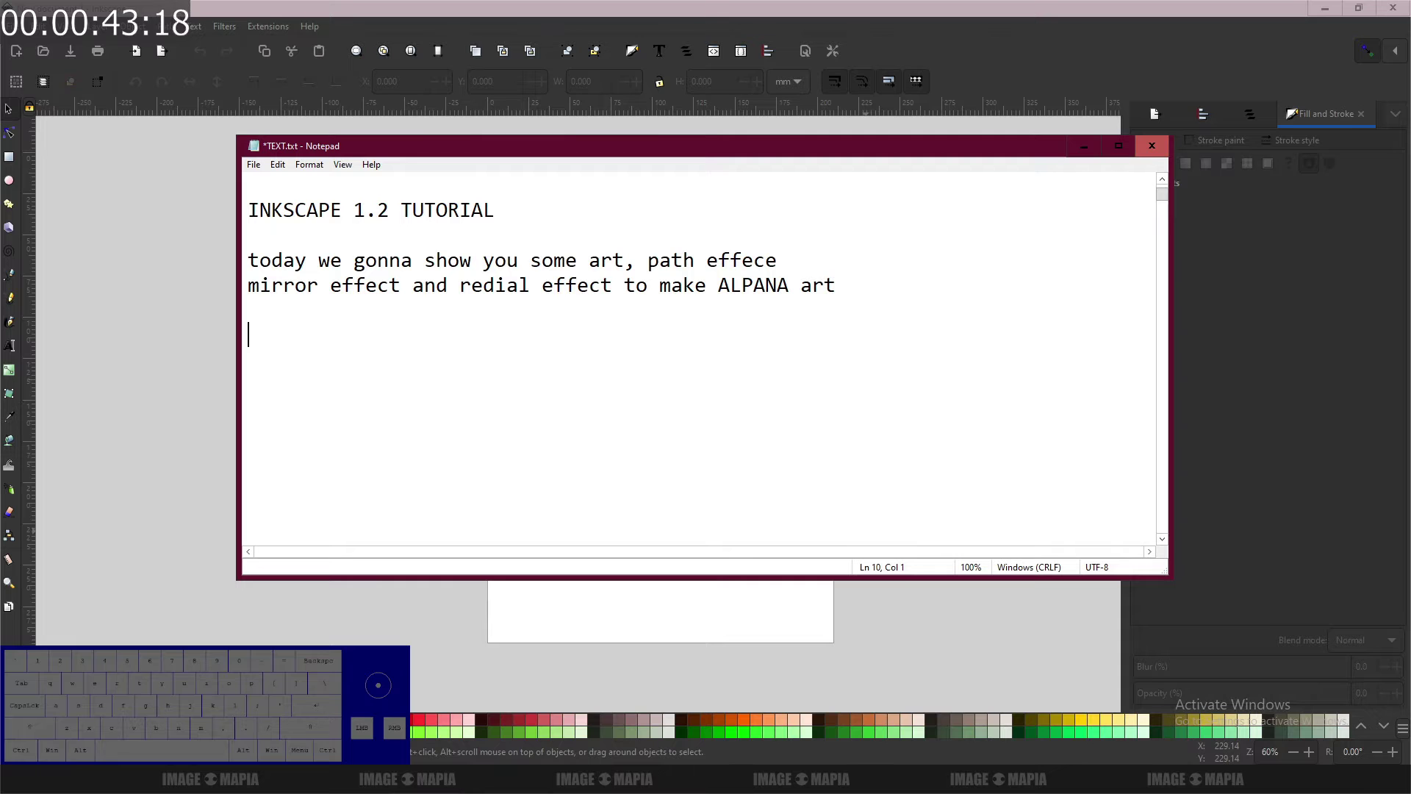
Step: Add the line "to make guide" to the Notepad notes and minimise the notes window to return to Inkscape
text(make guide)
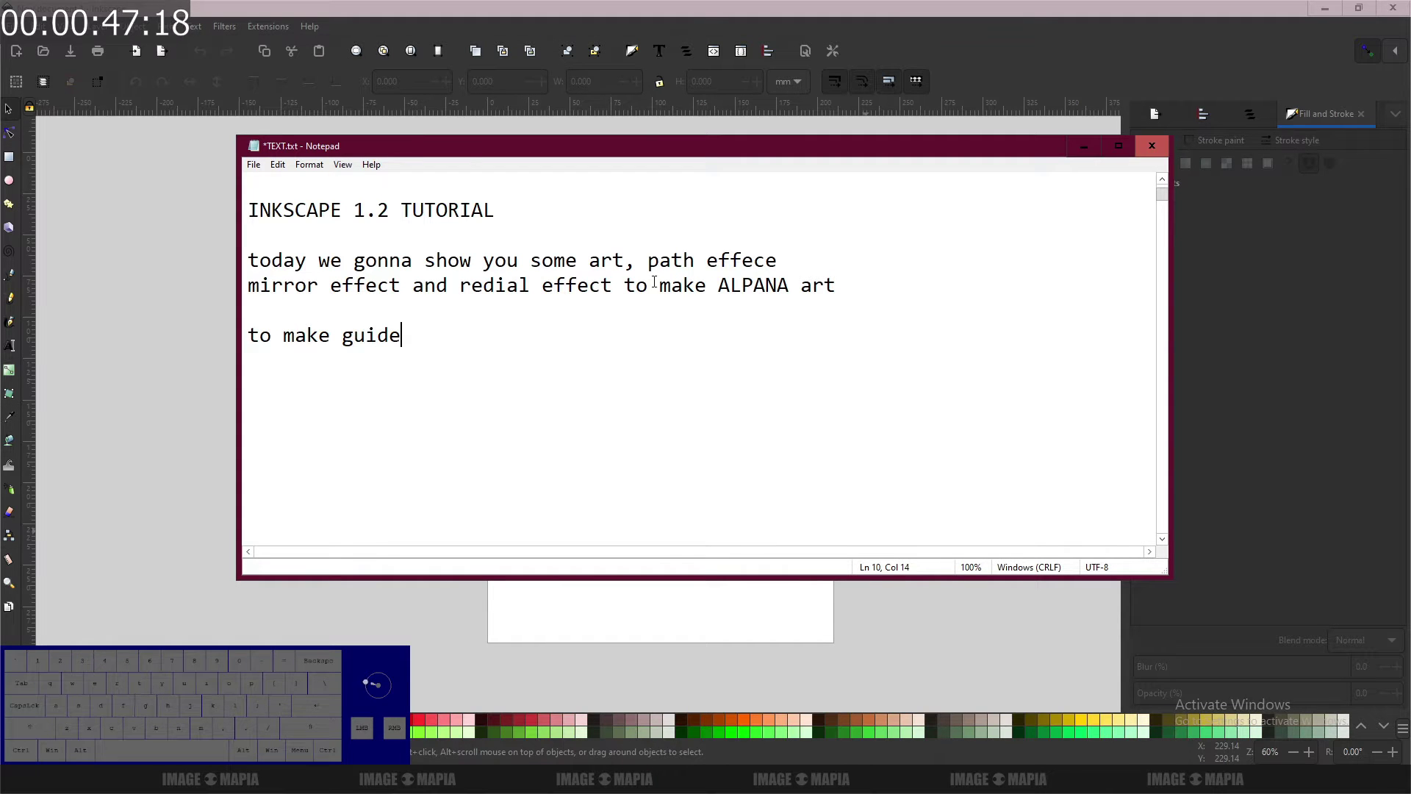
click(1084, 146)
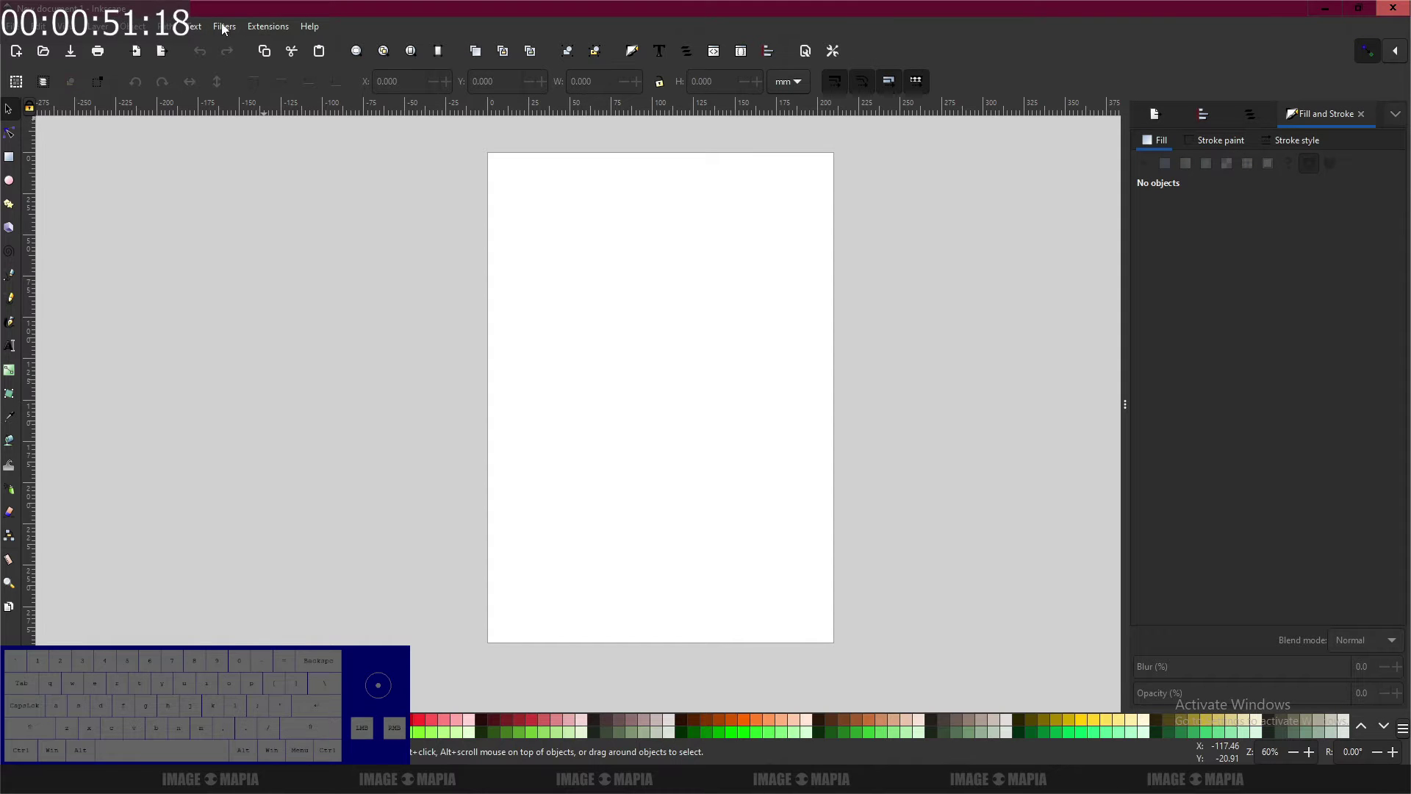
Step: Create custom regular guides with 2 columns and 2 rows using the Guides creator extension, with live preview enabled
click(263, 25)
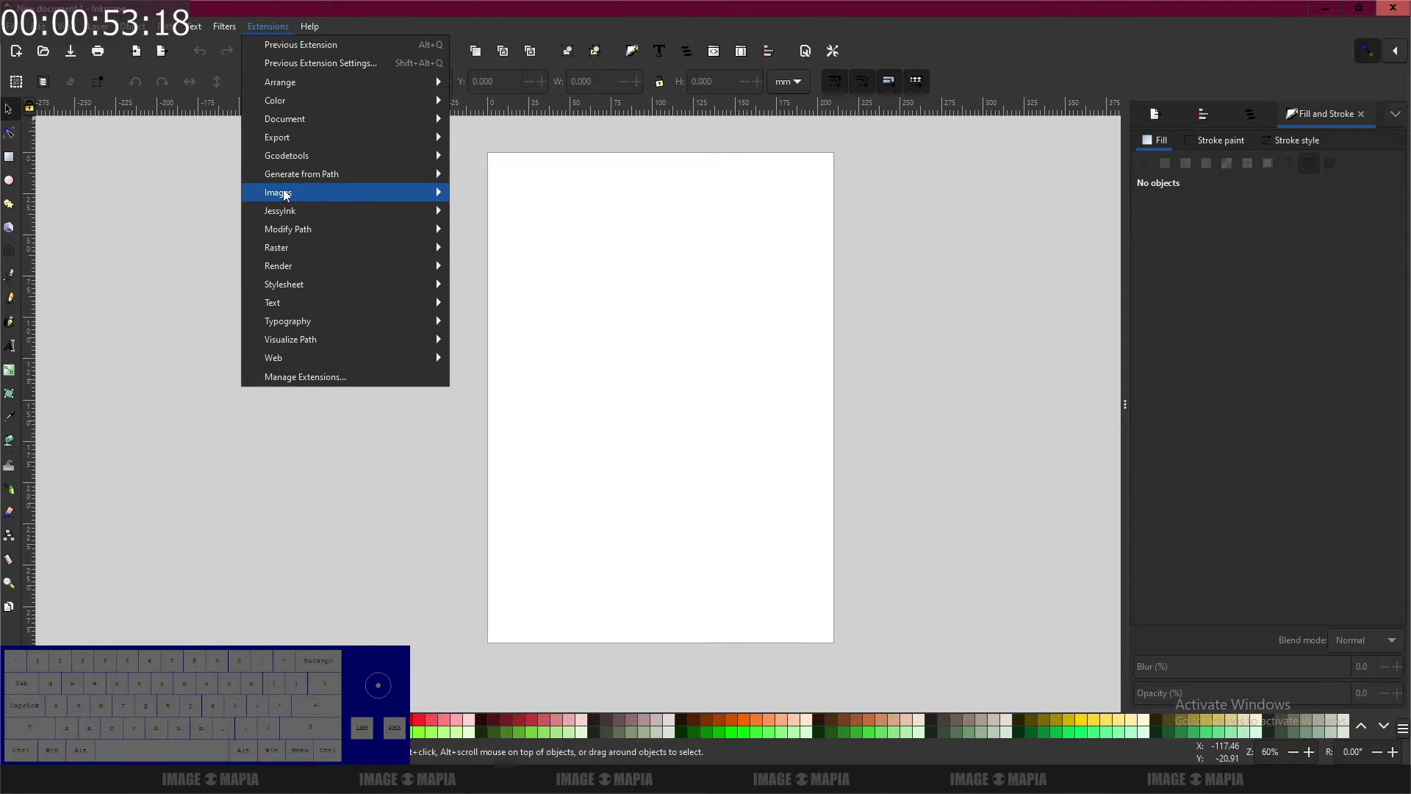
mouse_move(382, 269)
mouse_move(506, 451)
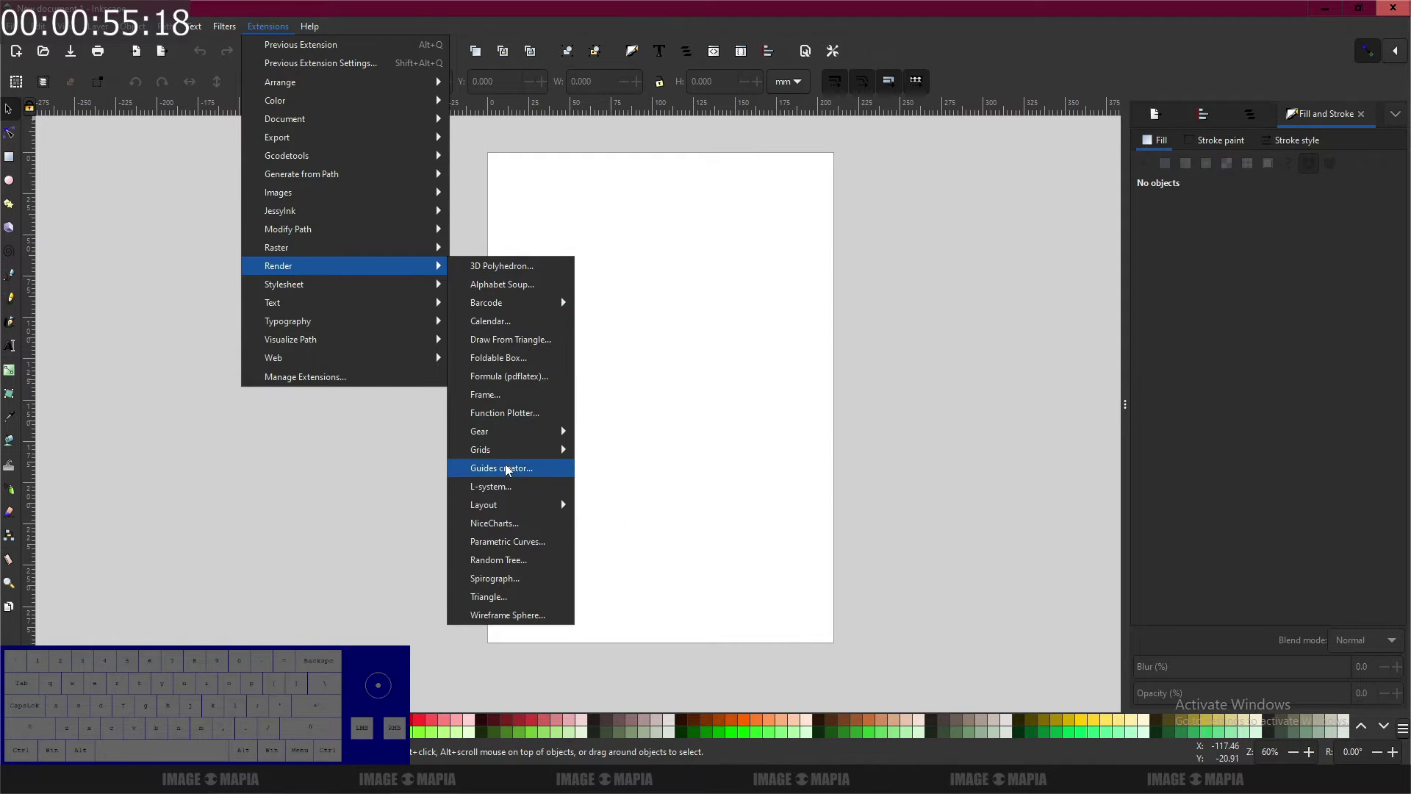
click(505, 469)
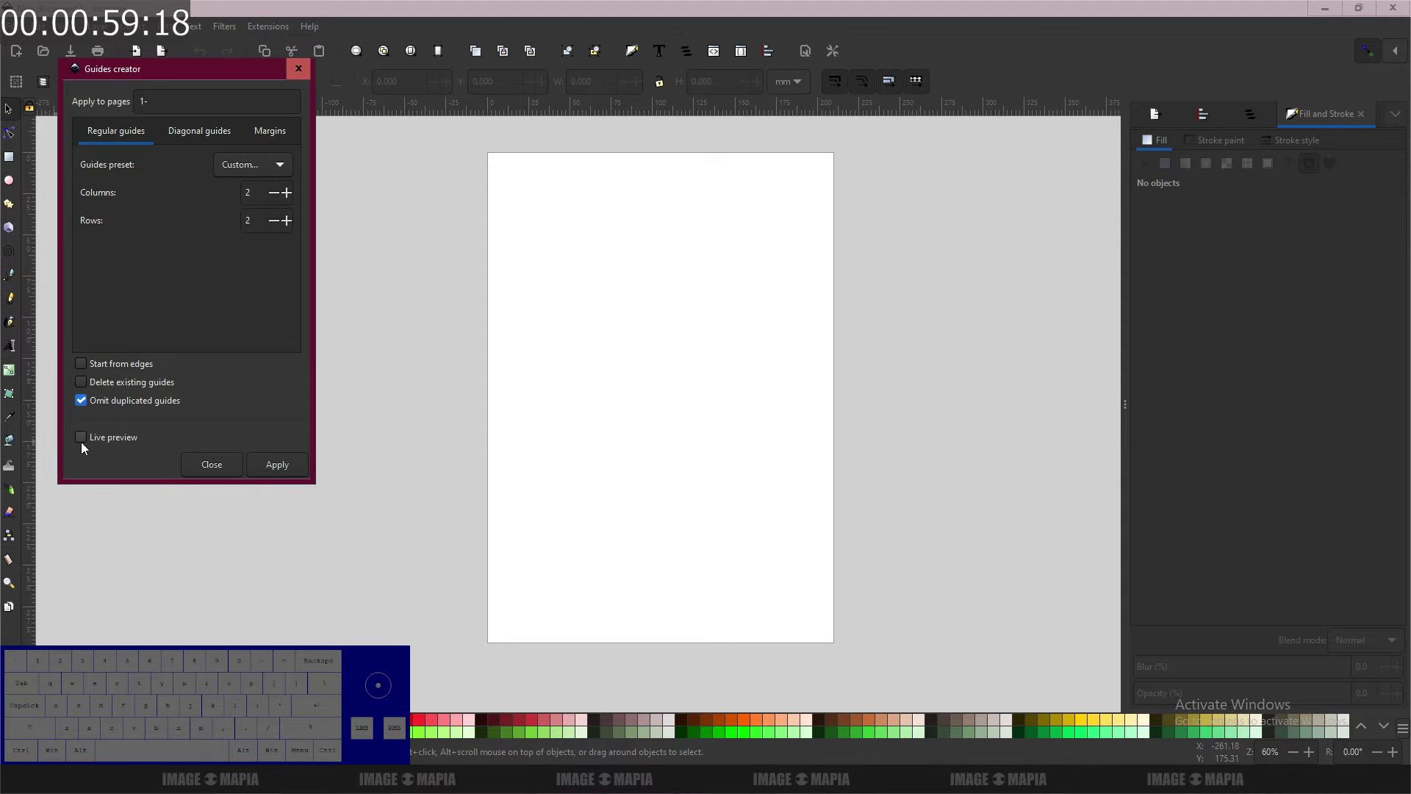
click(81, 437)
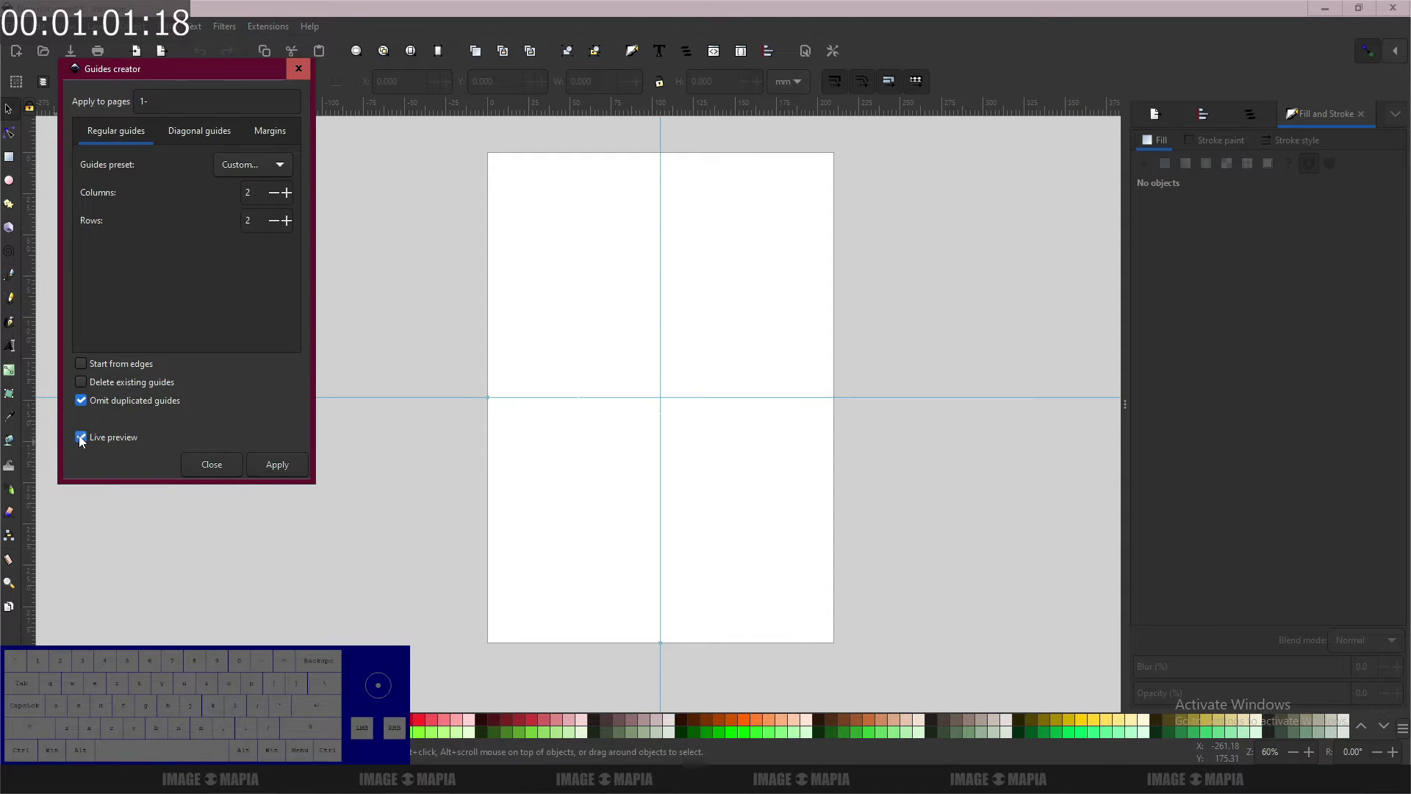
click(281, 465)
click(299, 69)
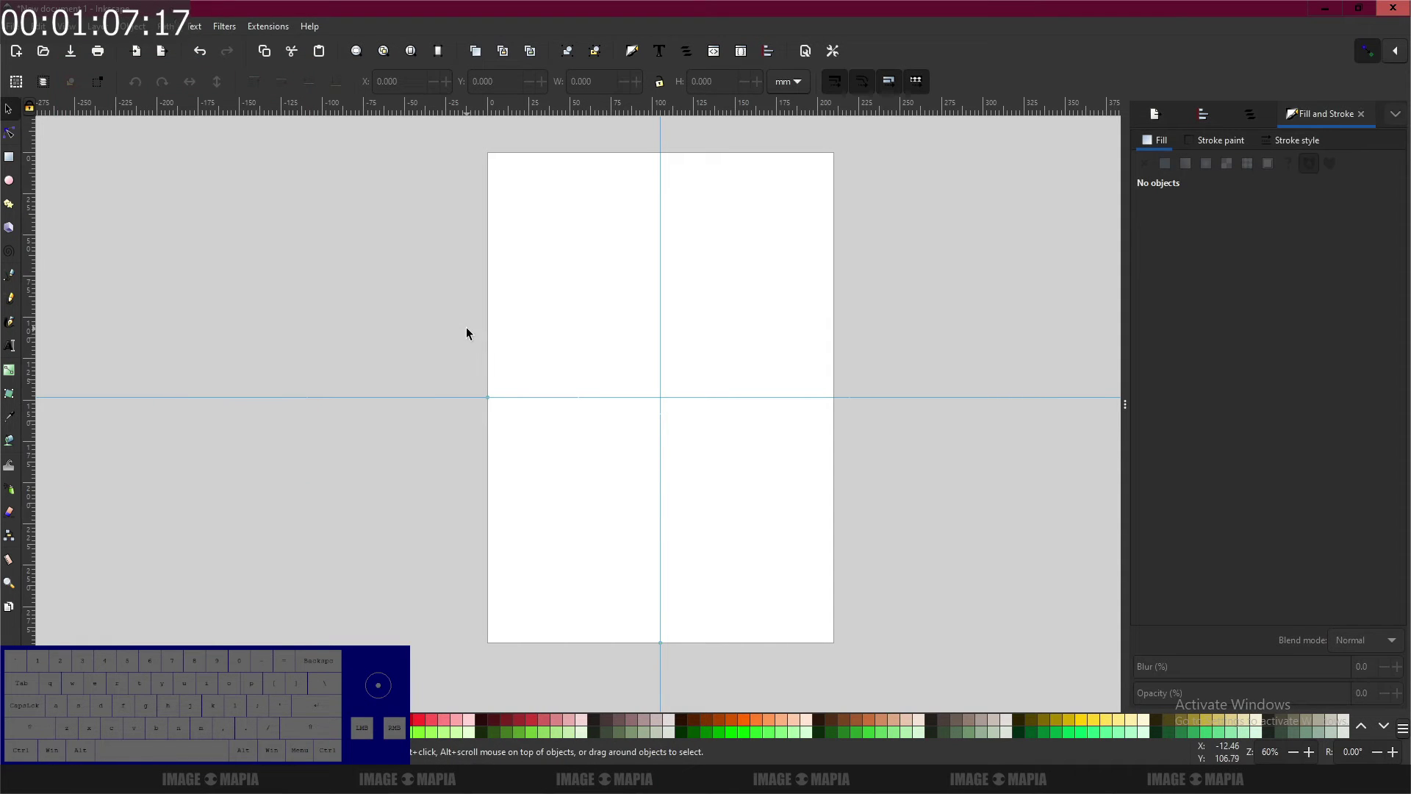
Step: Draw an open three-segment Pen path about 27 mm wide and 35 mm tall, starting and ending on the vertical guide near the page's upper edge
click(11, 277)
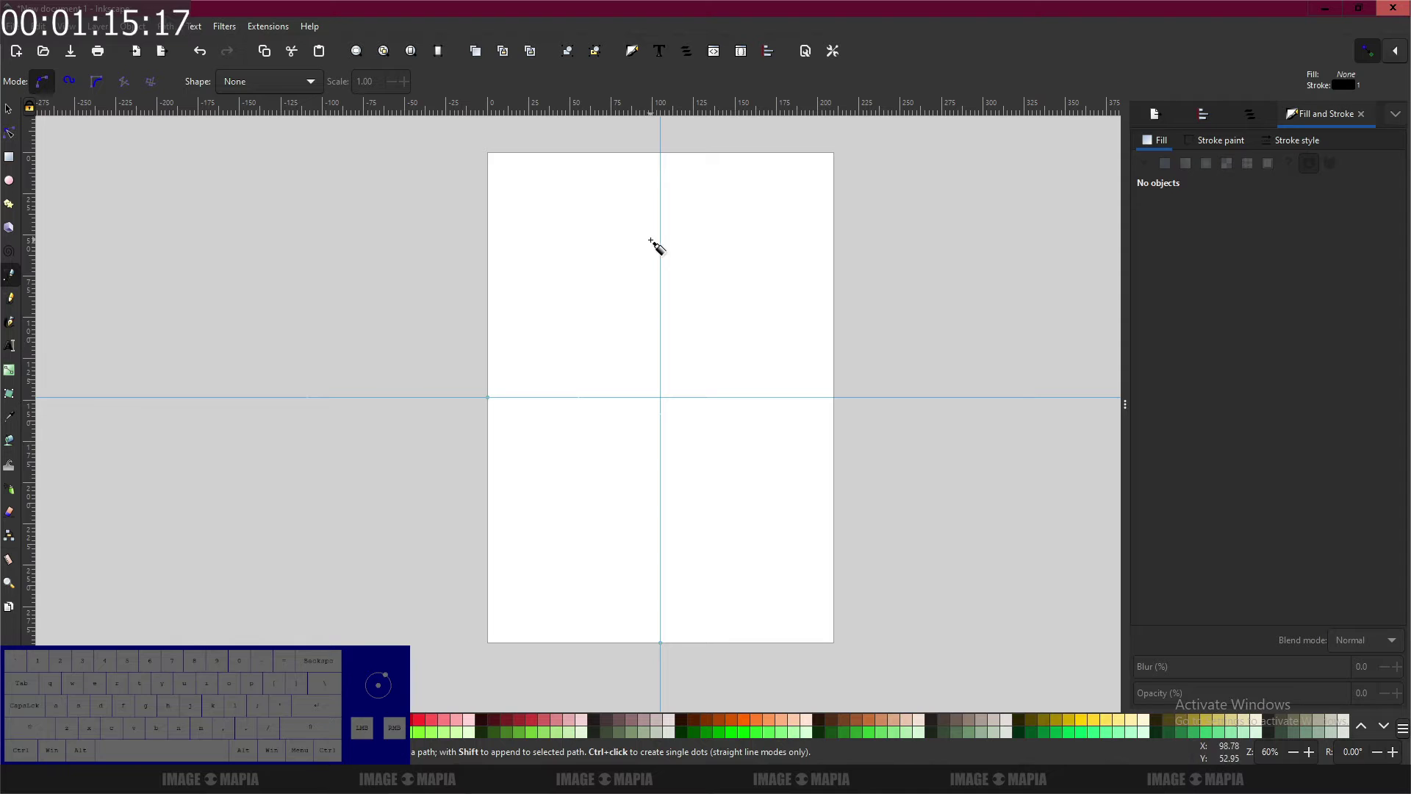
ctrl+scroll(661, 182, up, 1)
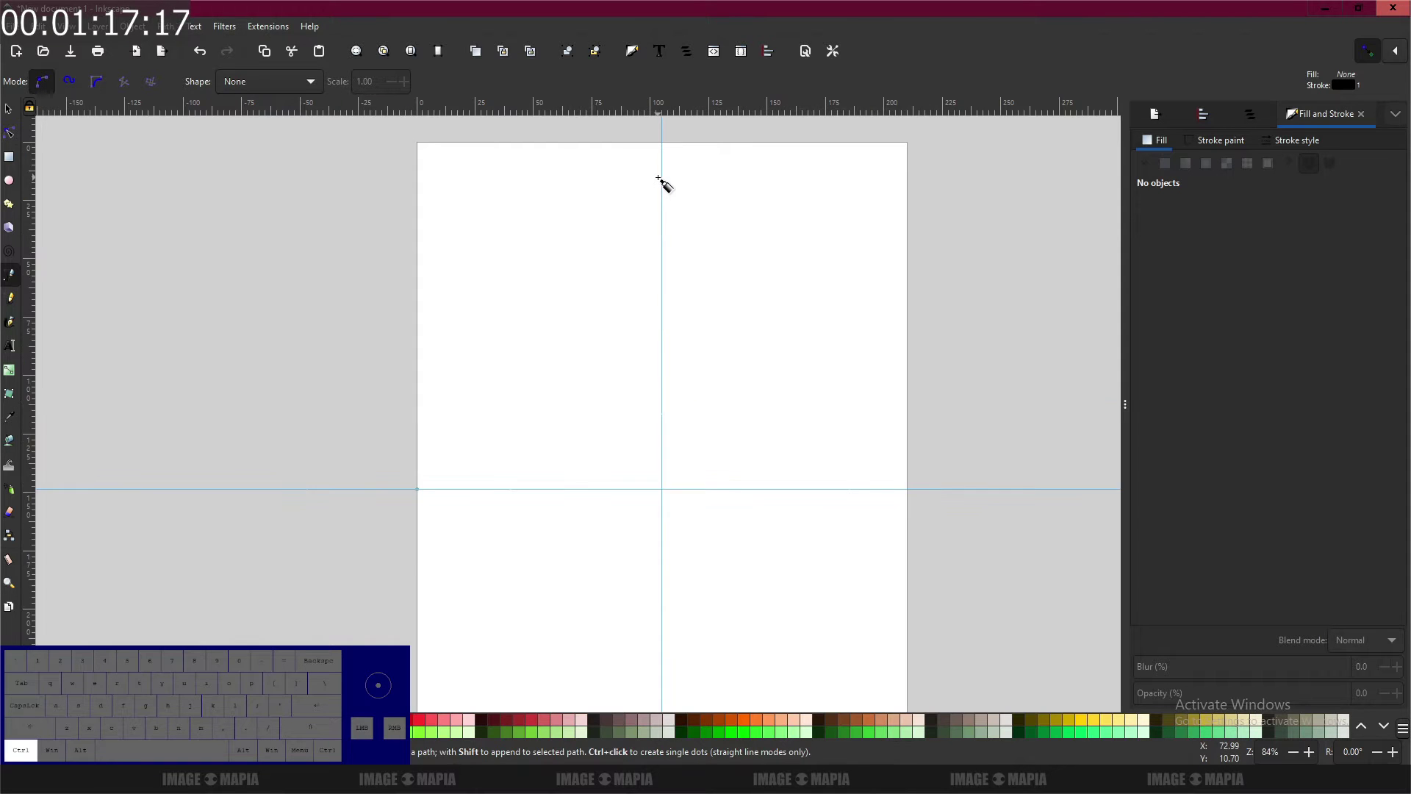
ctrl+scroll(659, 180, up, 1)
ctrl+scroll(659, 180, down, 1)
ctrl+scroll(659, 180, up, 1)
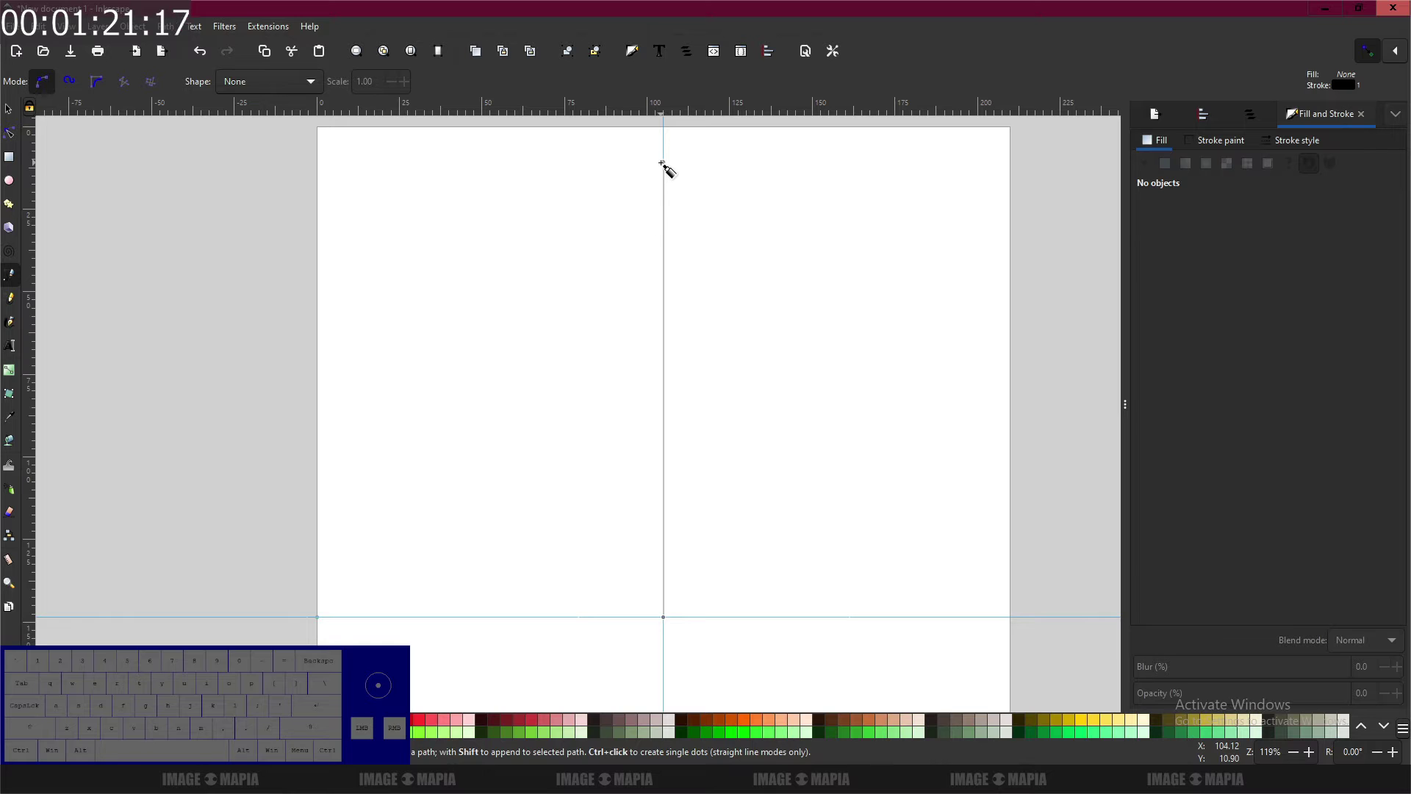
click(663, 145)
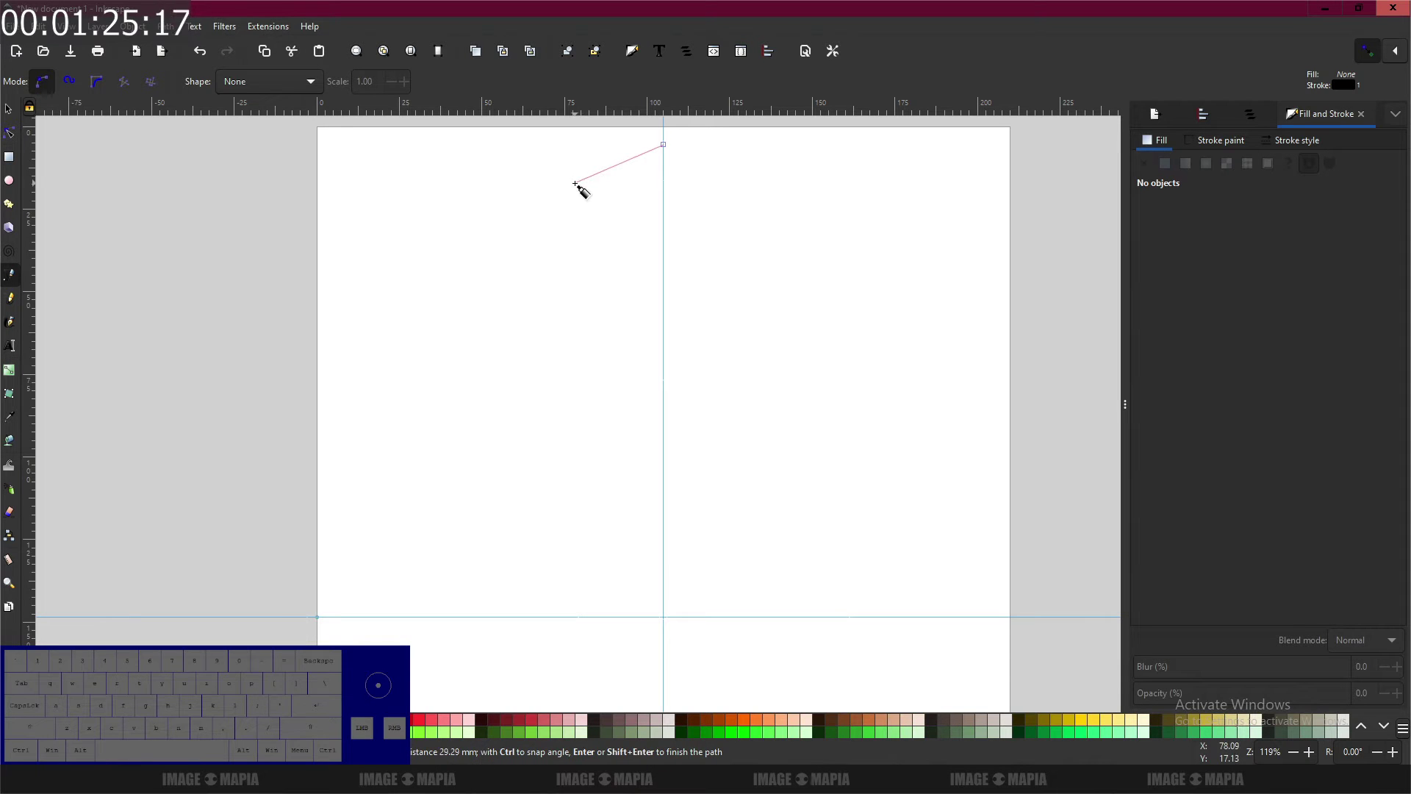
click(576, 183)
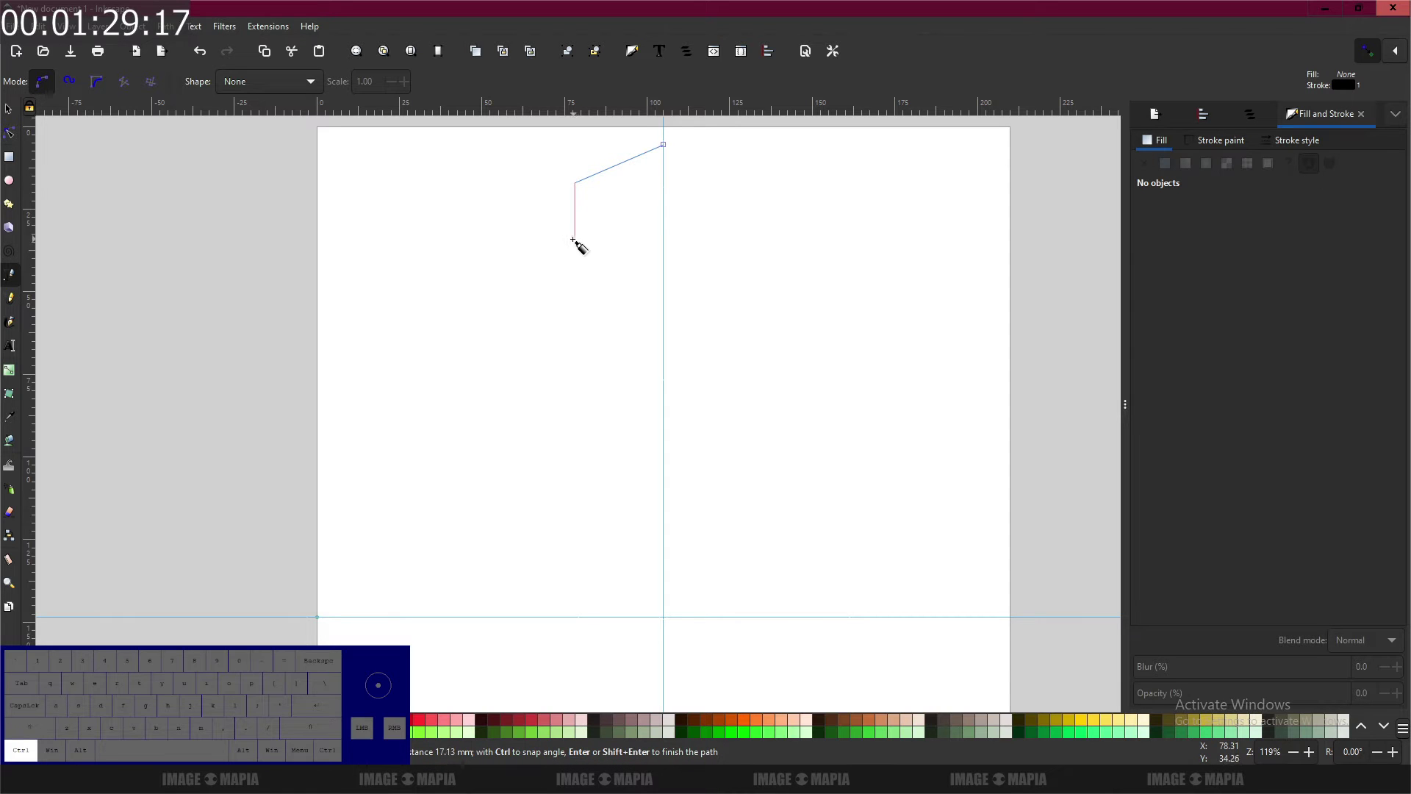
ctrl+click(578, 237)
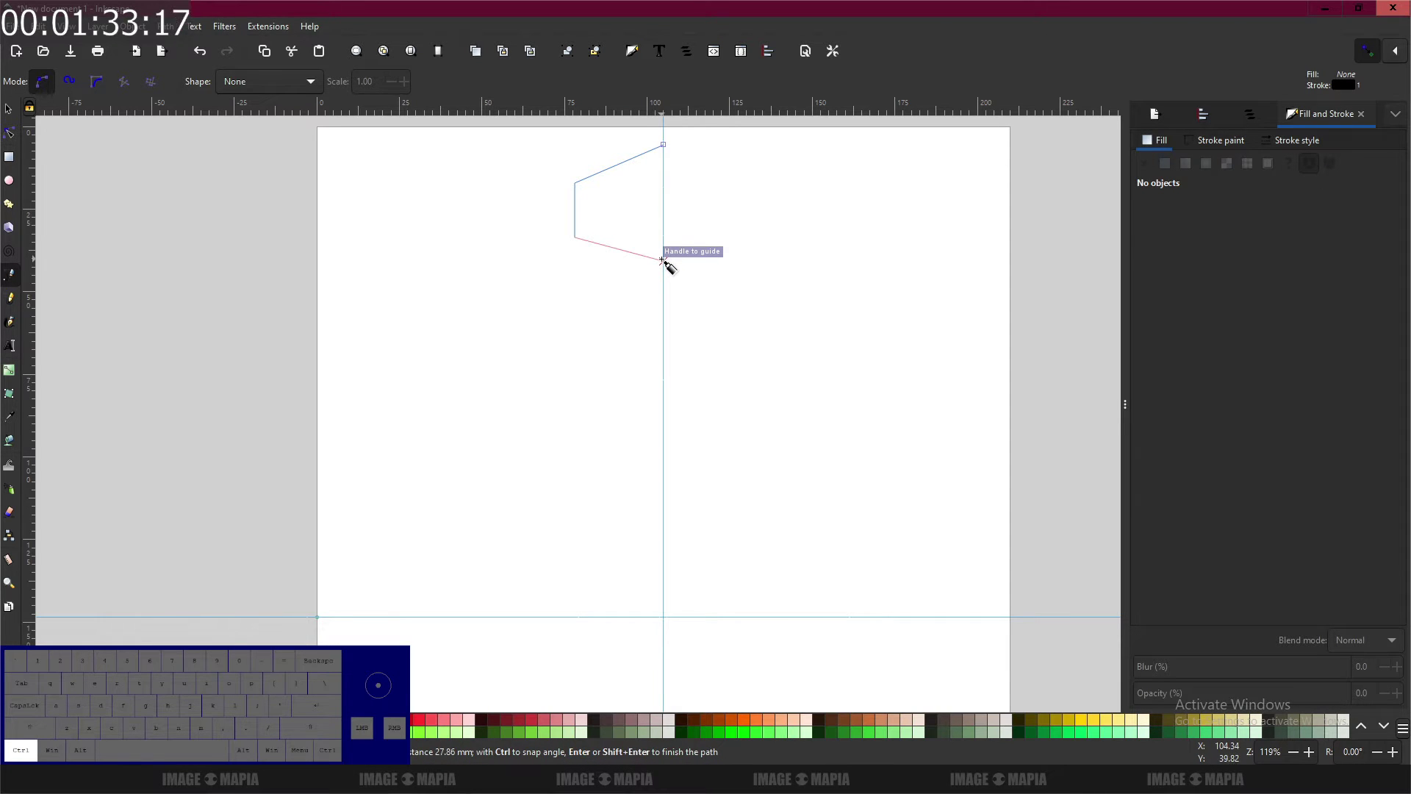
ctrl+click(663, 259)
key(Return)
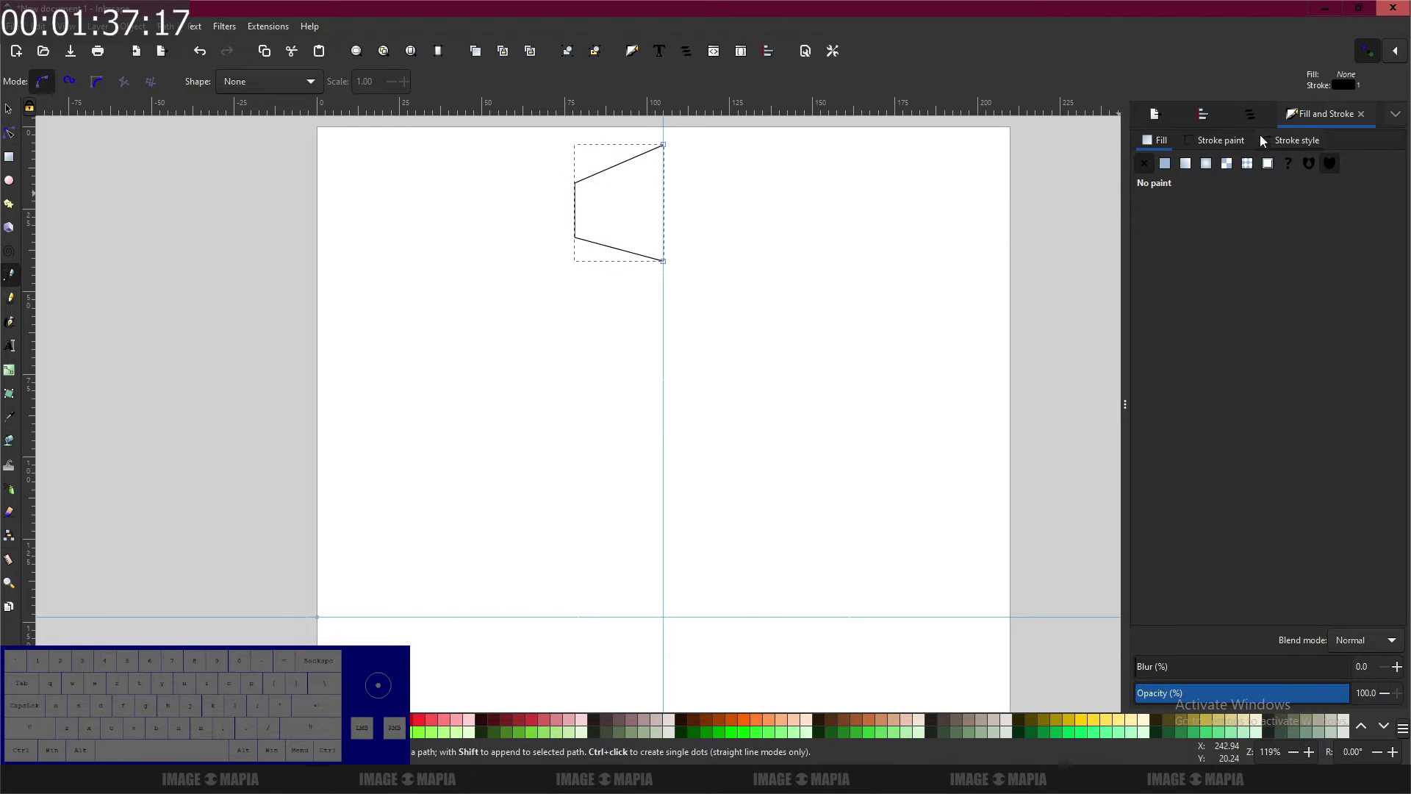
Step: Set the open three-segment path's stroke width to 1 mm with round joins and round caps
click(1395, 114)
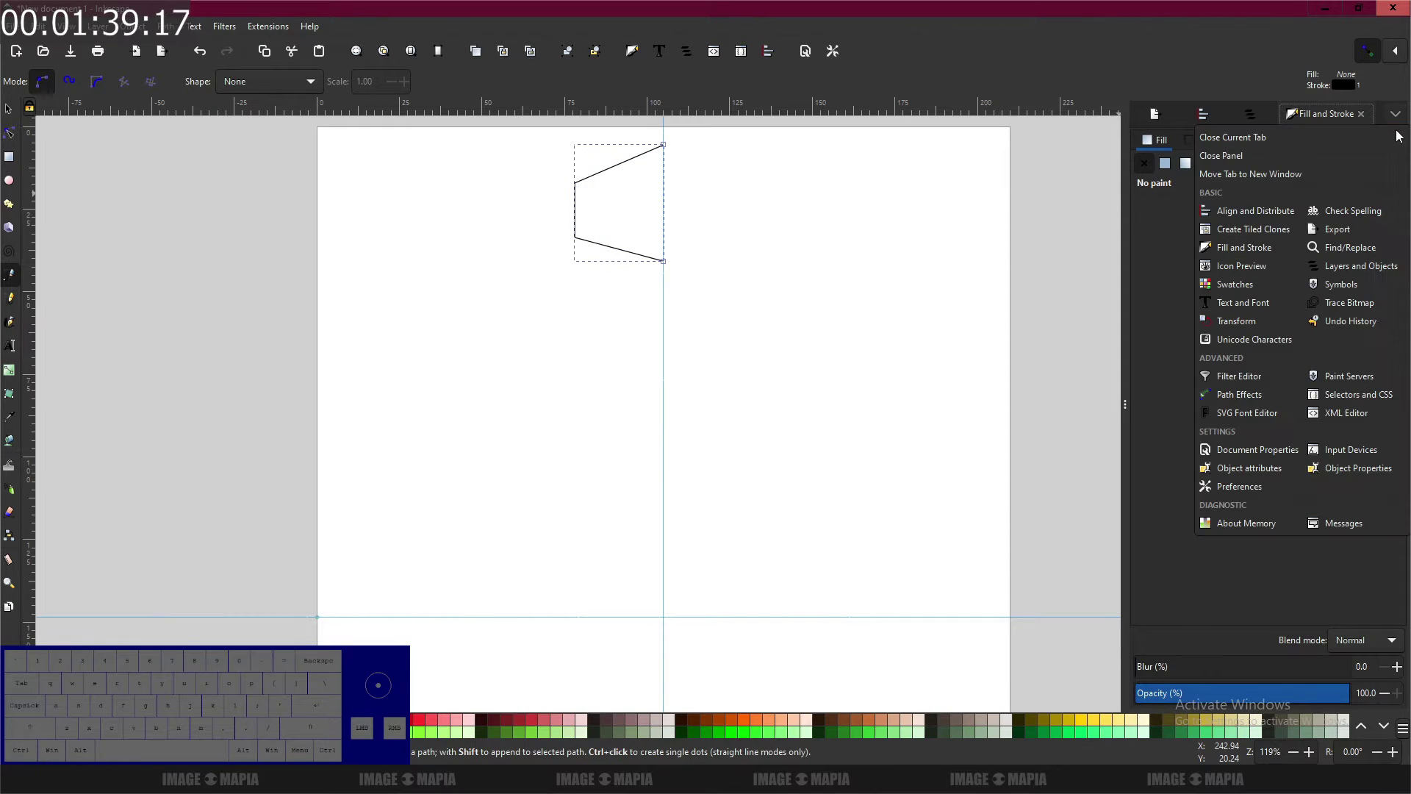
click(1237, 248)
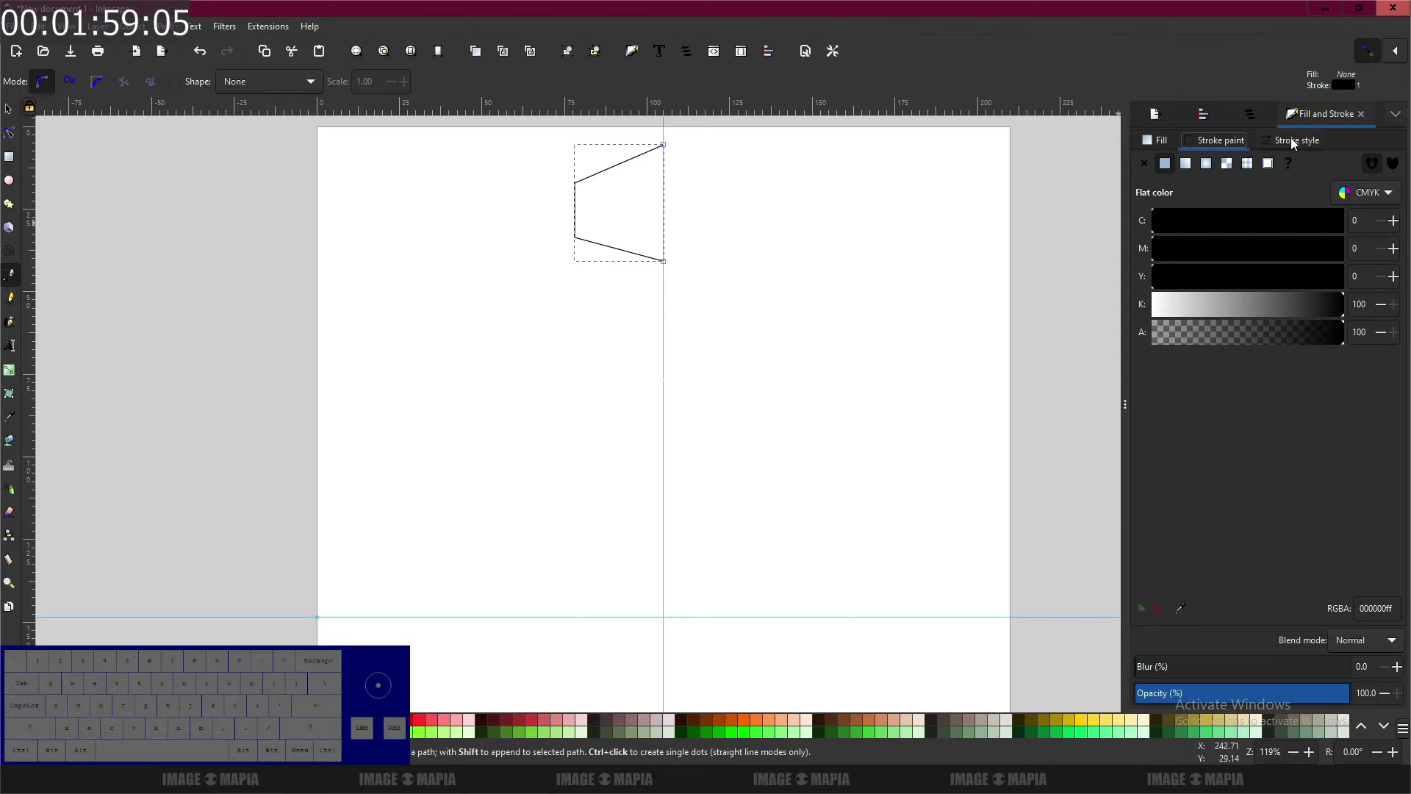
click(1292, 143)
drag(1205, 169, 1099, 179)
text(4)
key(Return)
text(2)
key(Return)
text(1)
key(Return)
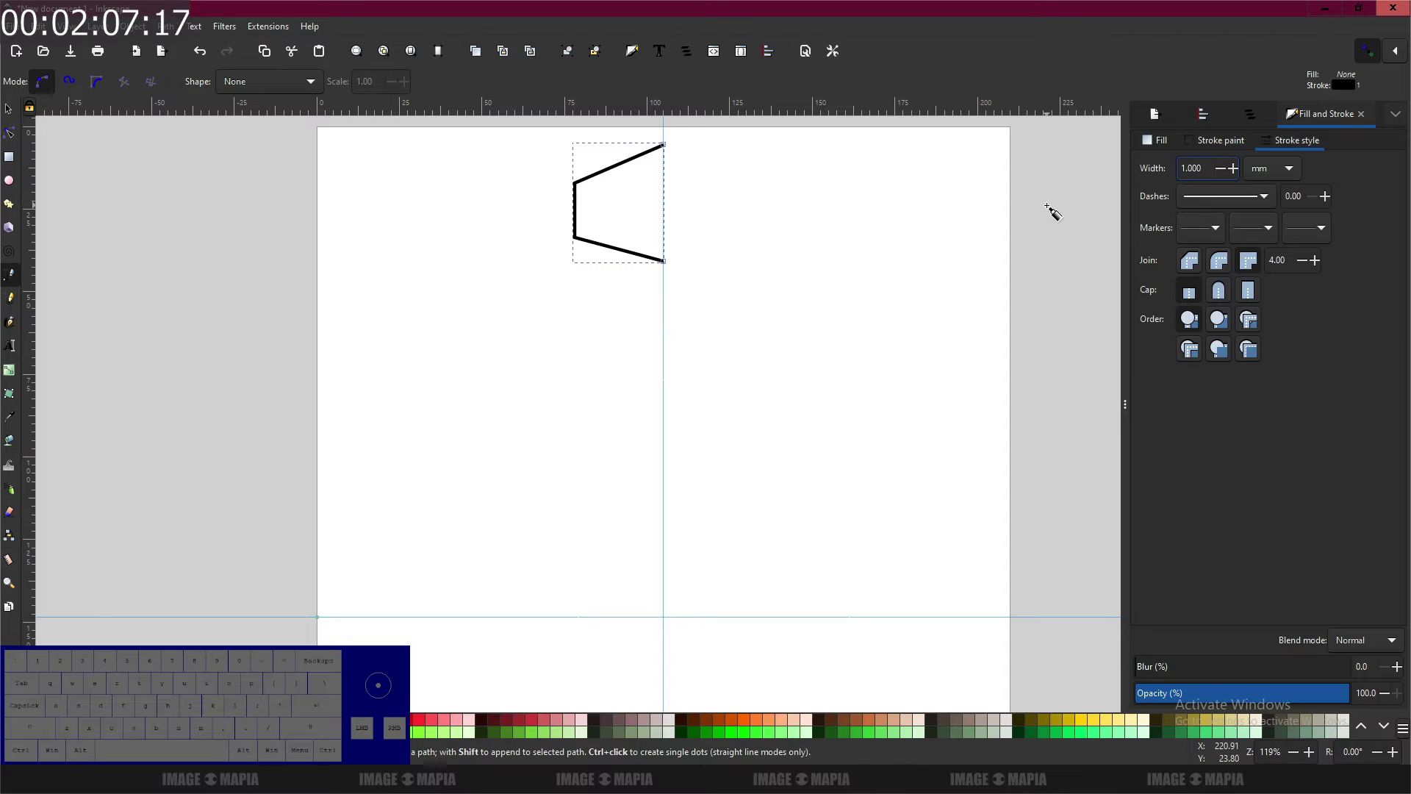
click(1219, 261)
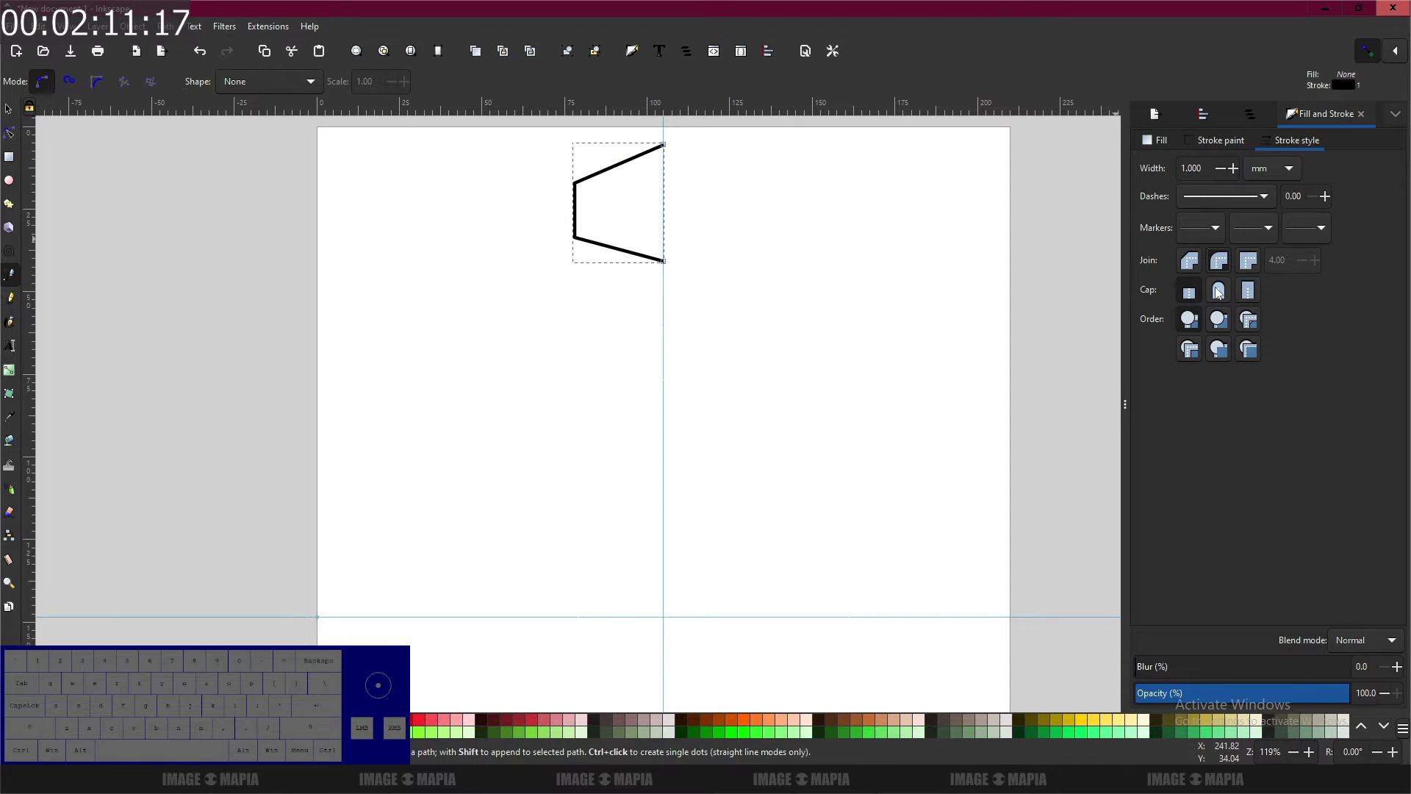
click(1219, 291)
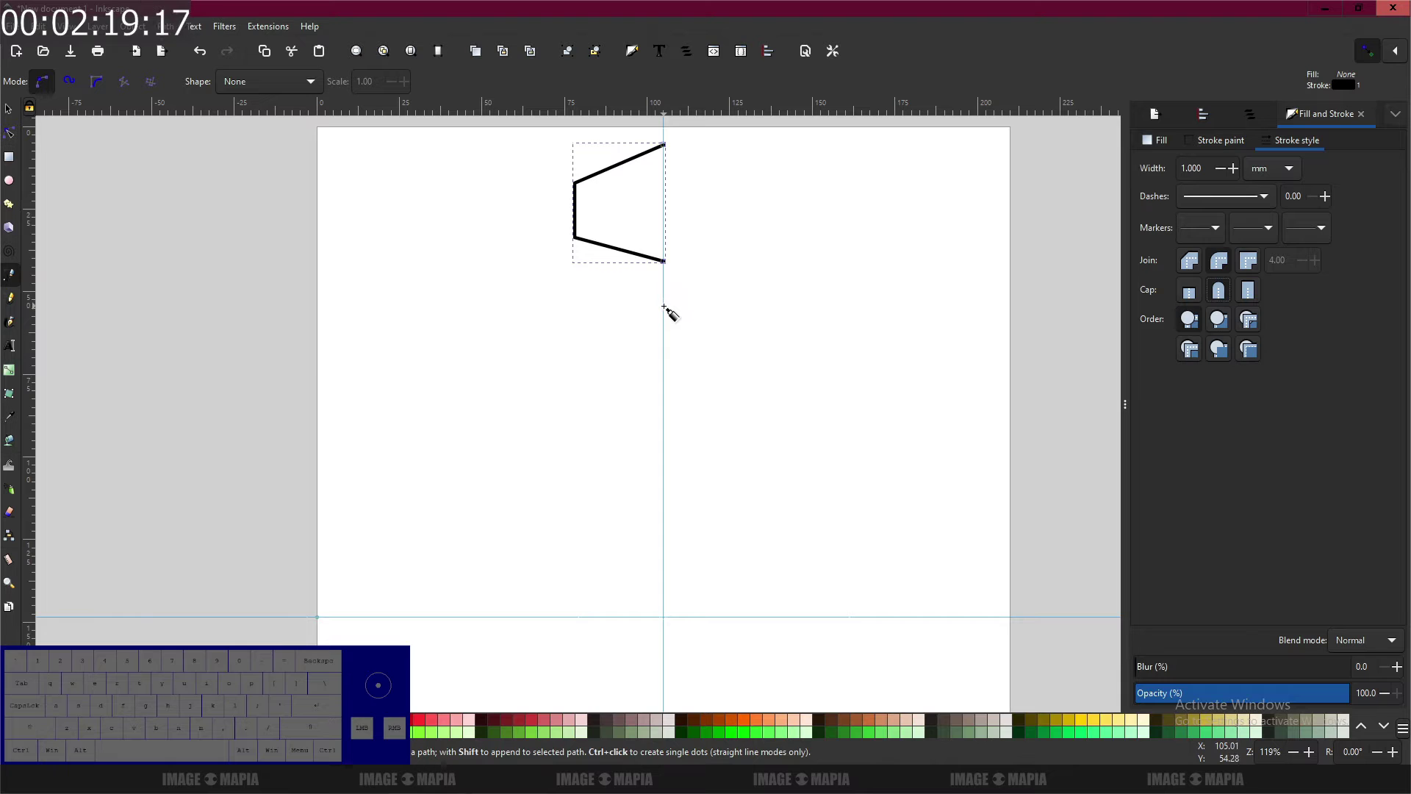
Step: Draw an open four-segment zigzag Pen path about 22 mm wide and 49 mm tall below the first path, starting on the vertical guide
click(663, 308)
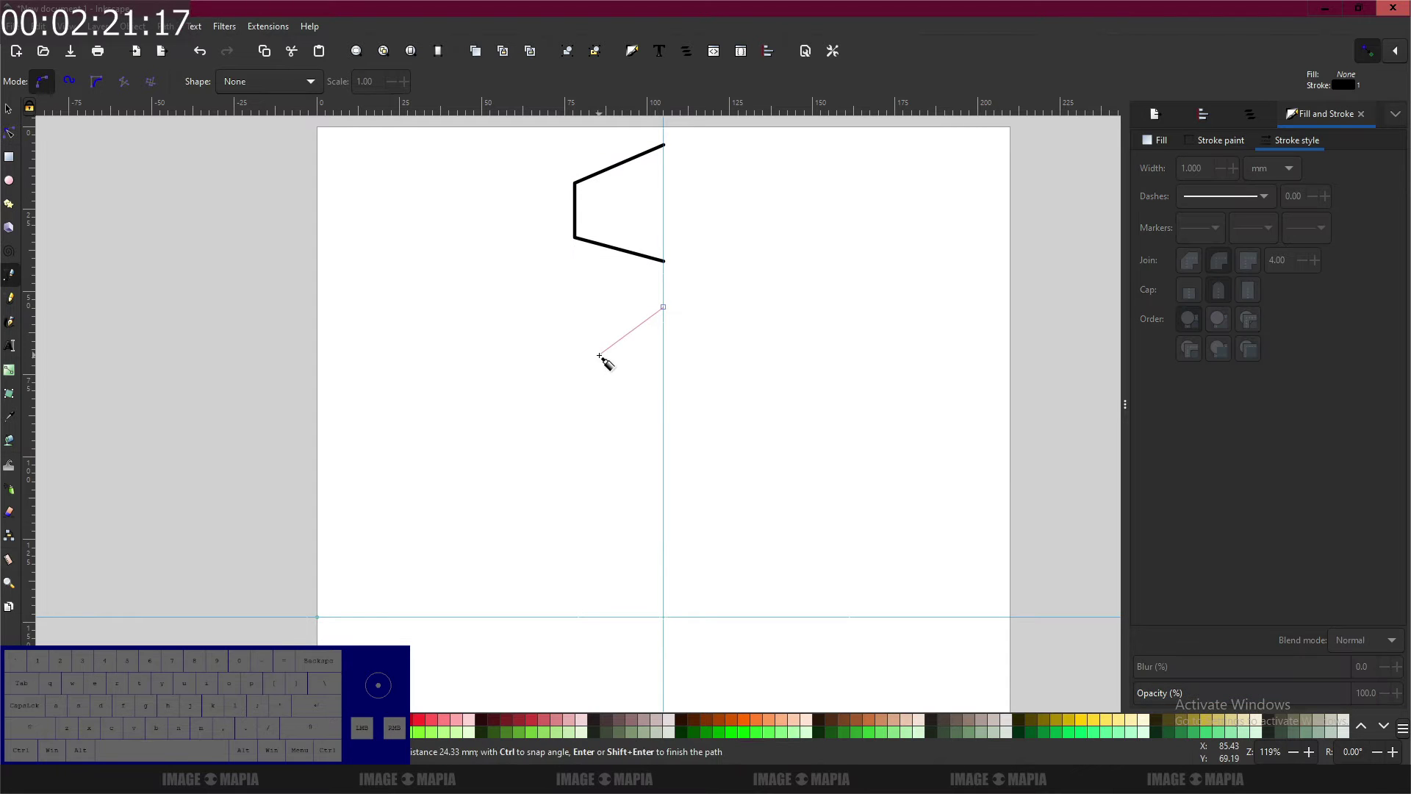
click(598, 346)
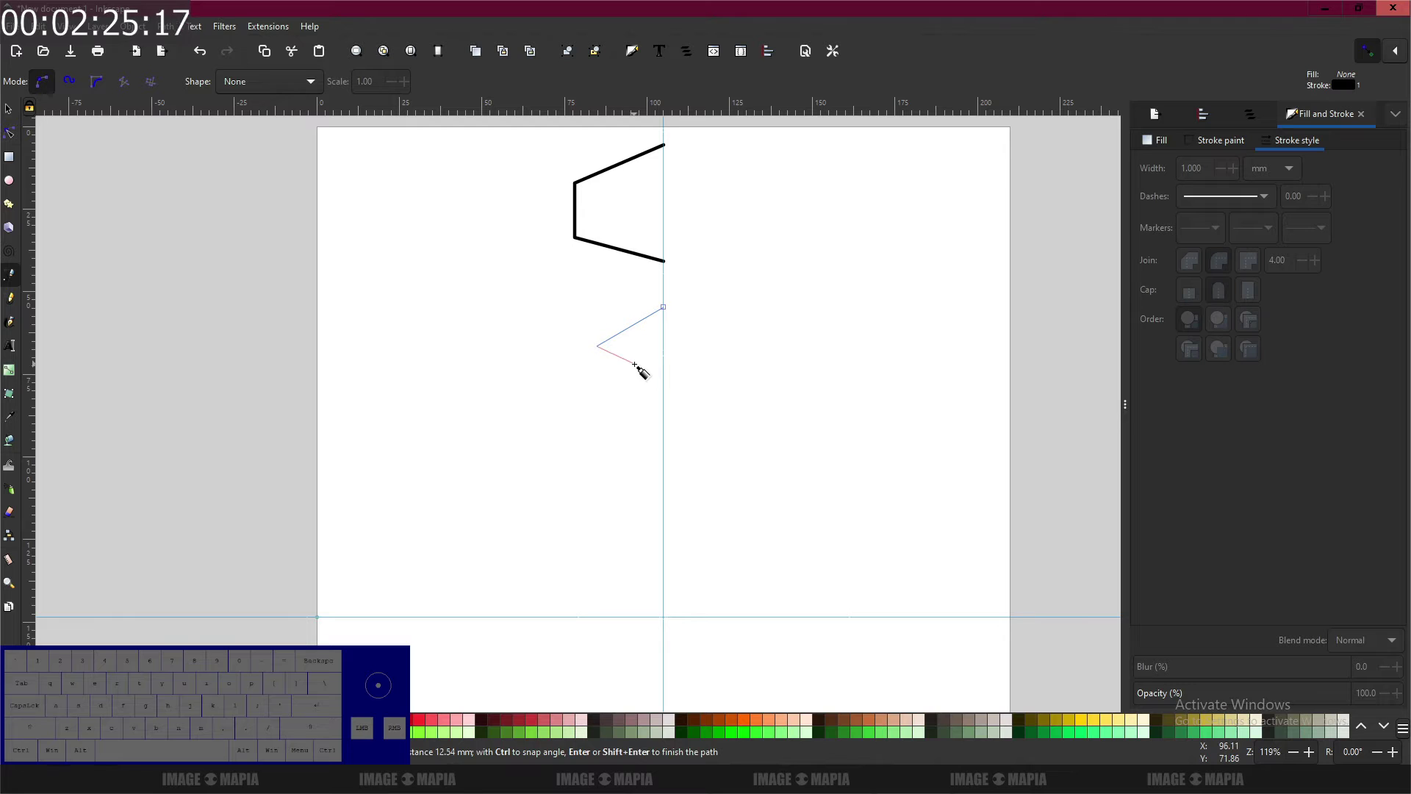
click(637, 388)
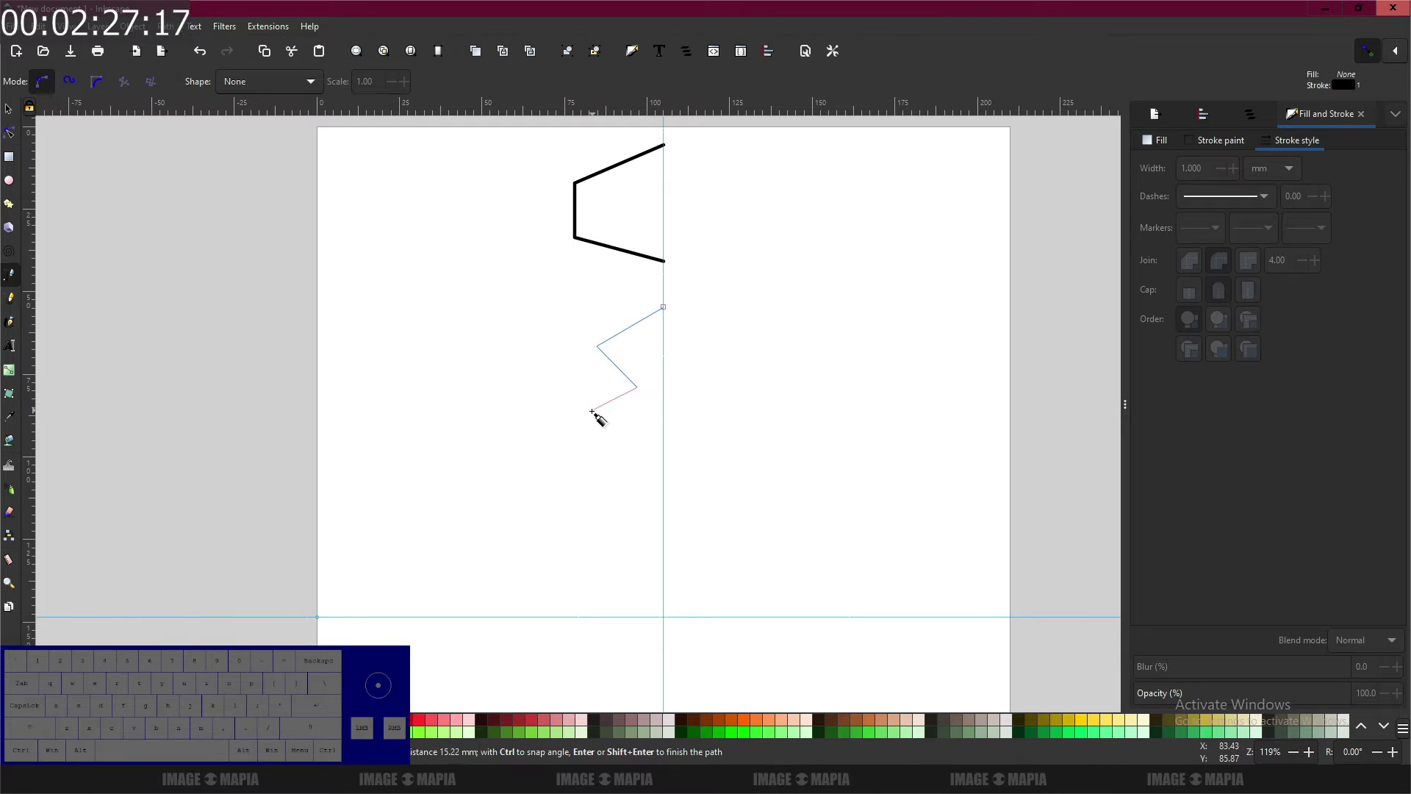
click(591, 411)
click(644, 471)
key(Return)
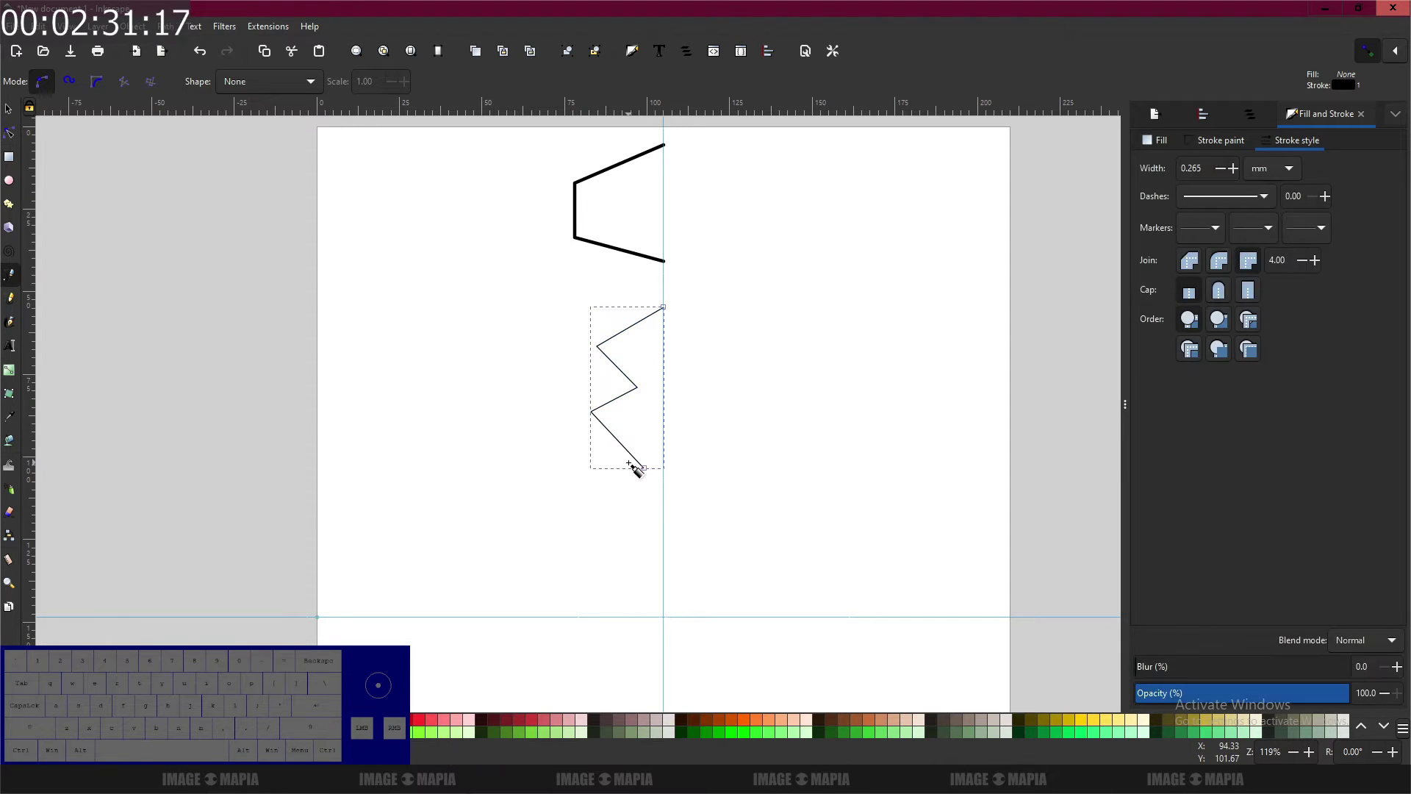
Step: Give the zigzag path a 1 mm stroke width with round joins and round caps
drag(1206, 168, 1145, 167)
text(1)
key(Return)
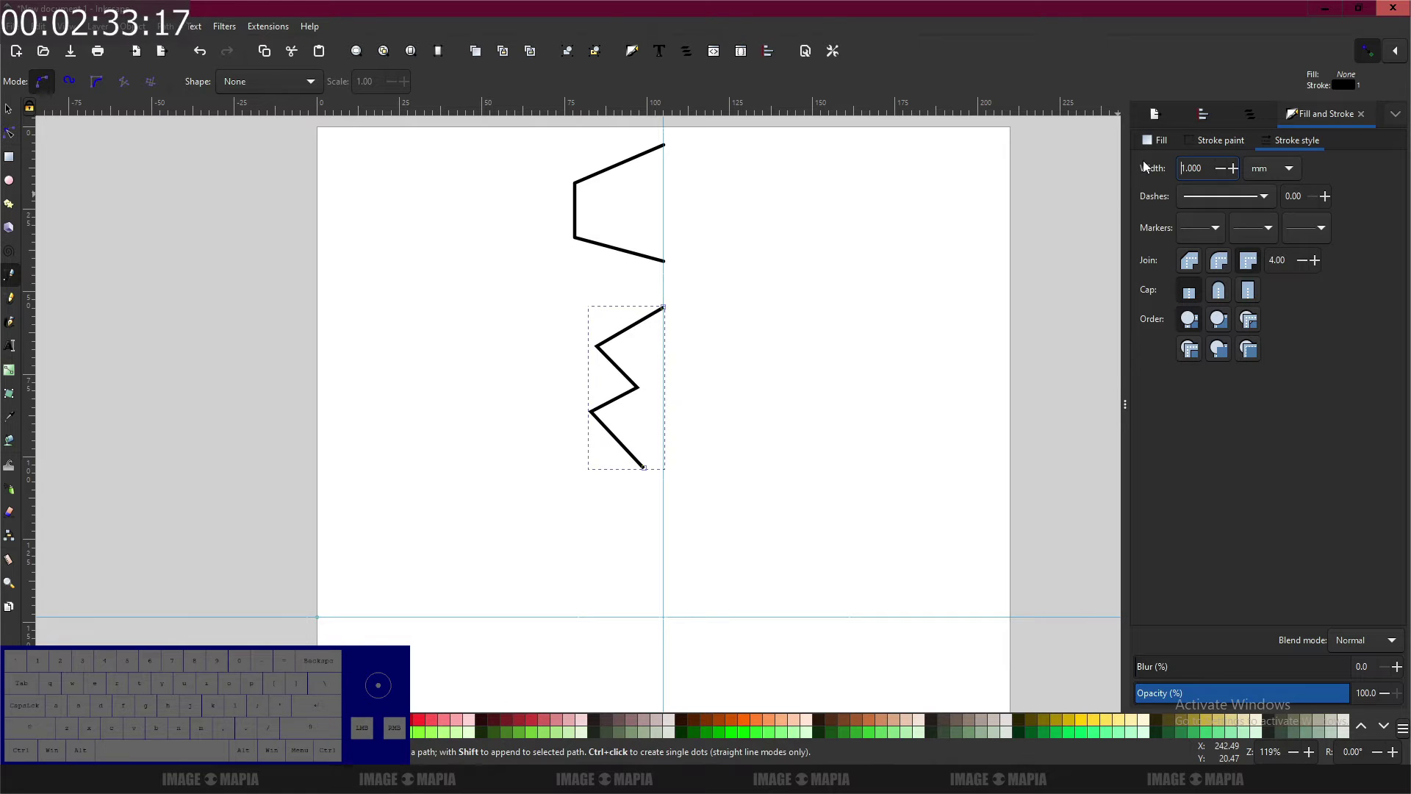
click(1220, 262)
click(1219, 291)
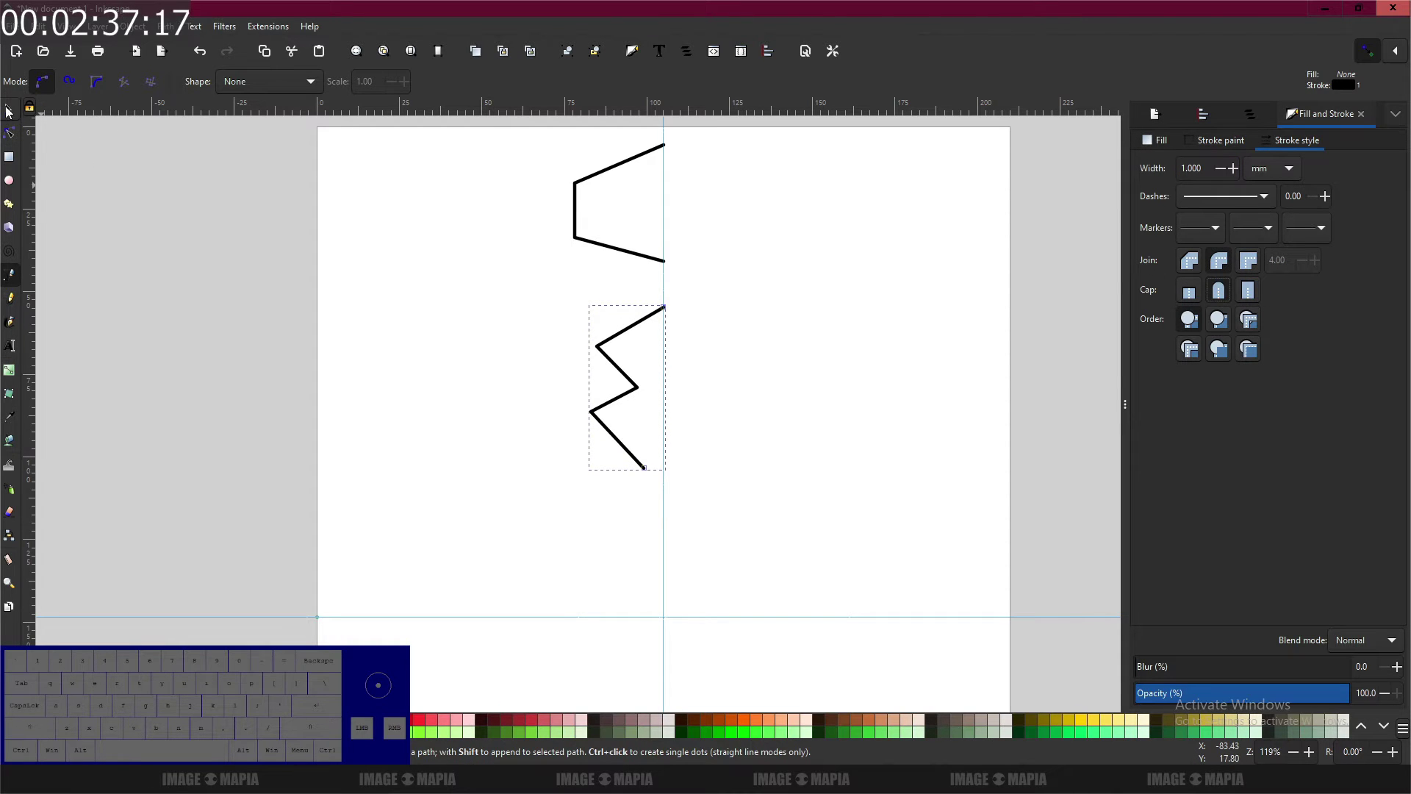
Step: Select both the upper path and the zigzag path and group them
click(10, 112)
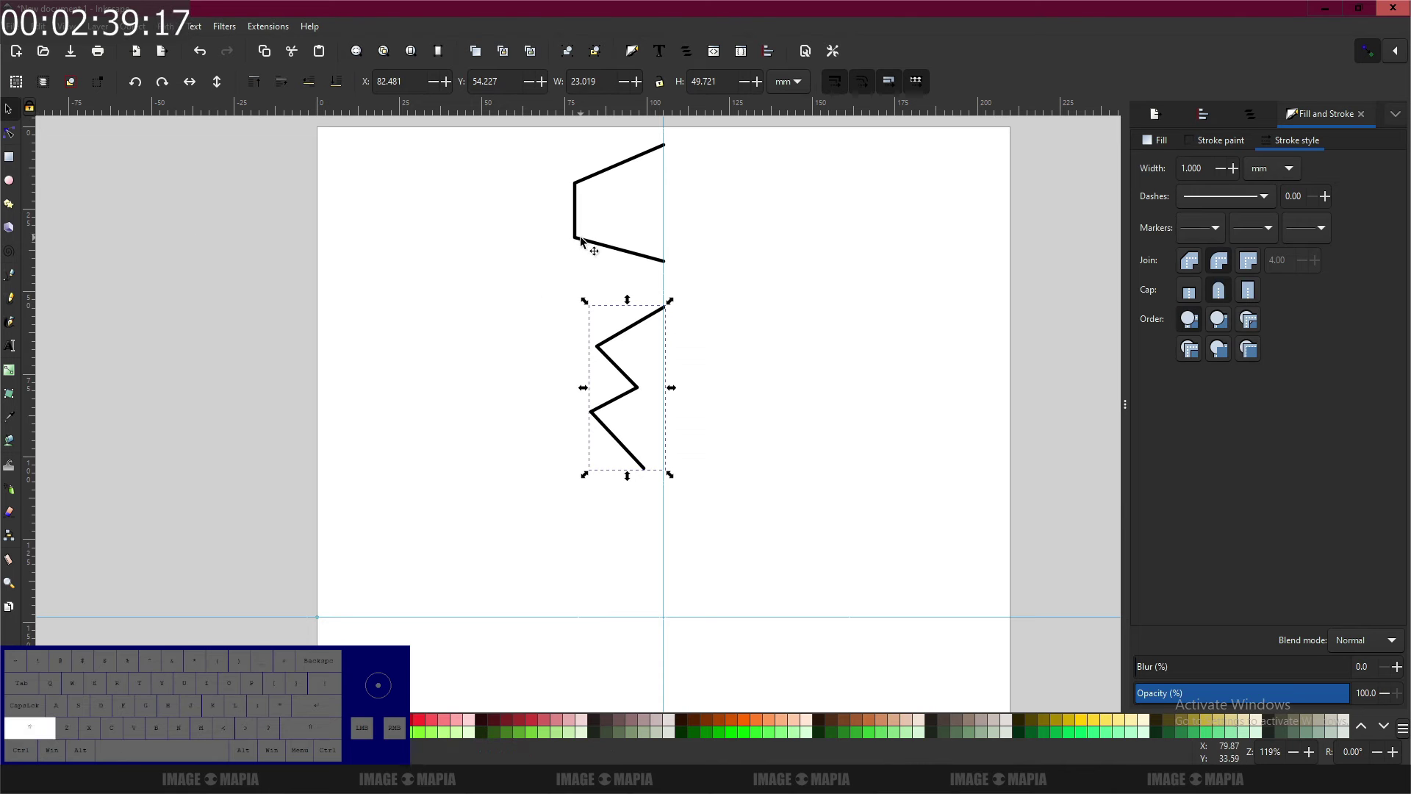
shift+click(581, 241)
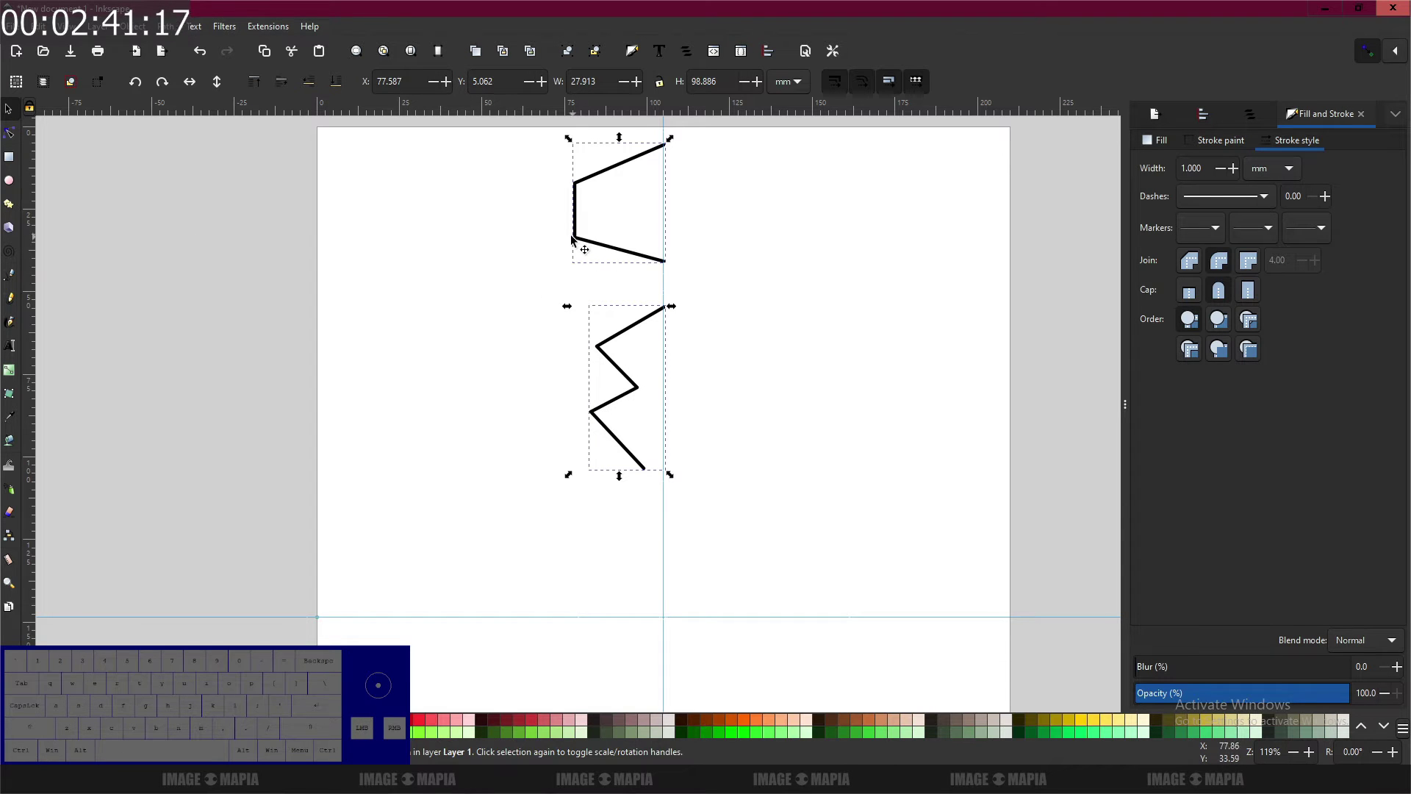
scroll(675, 176, up, 6)
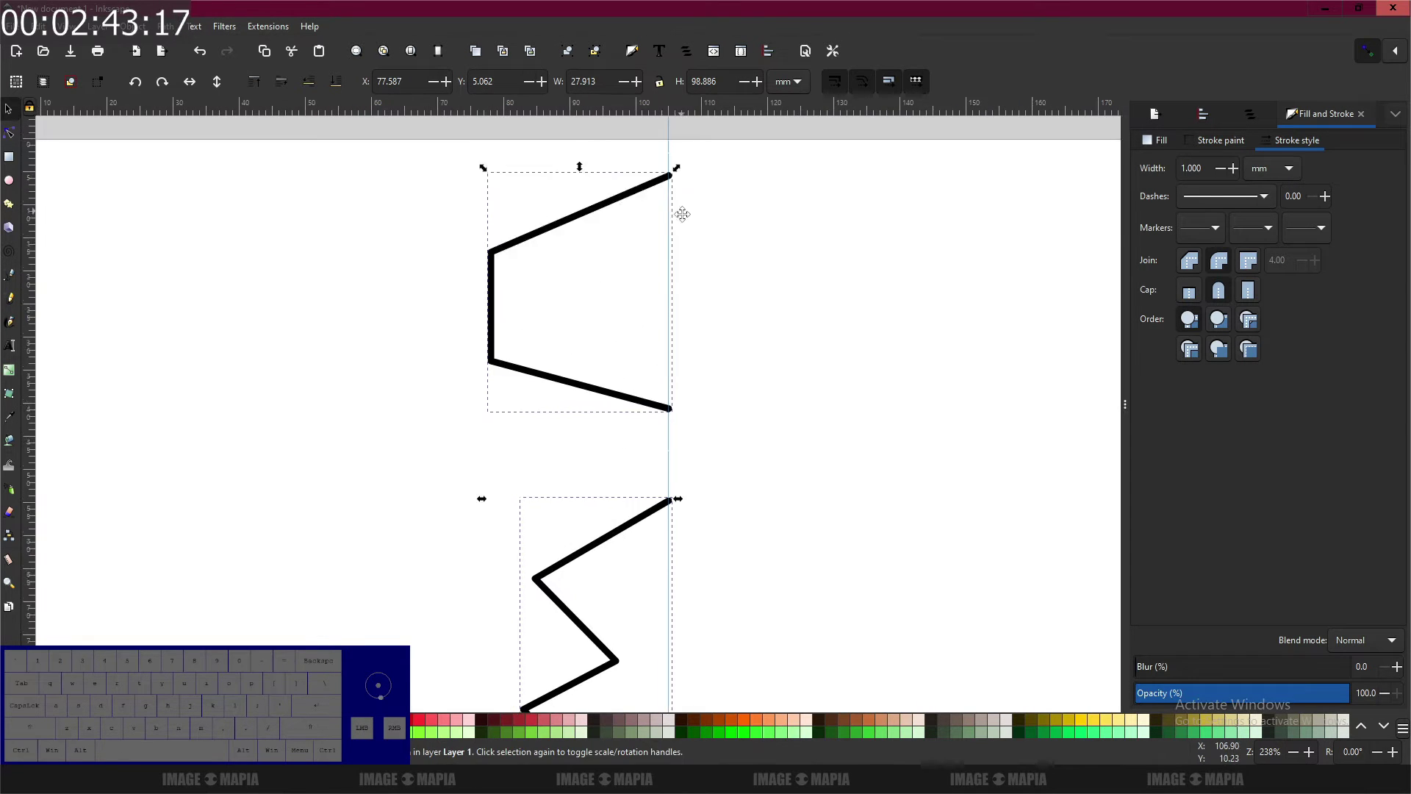
scroll(695, 272, down, 6)
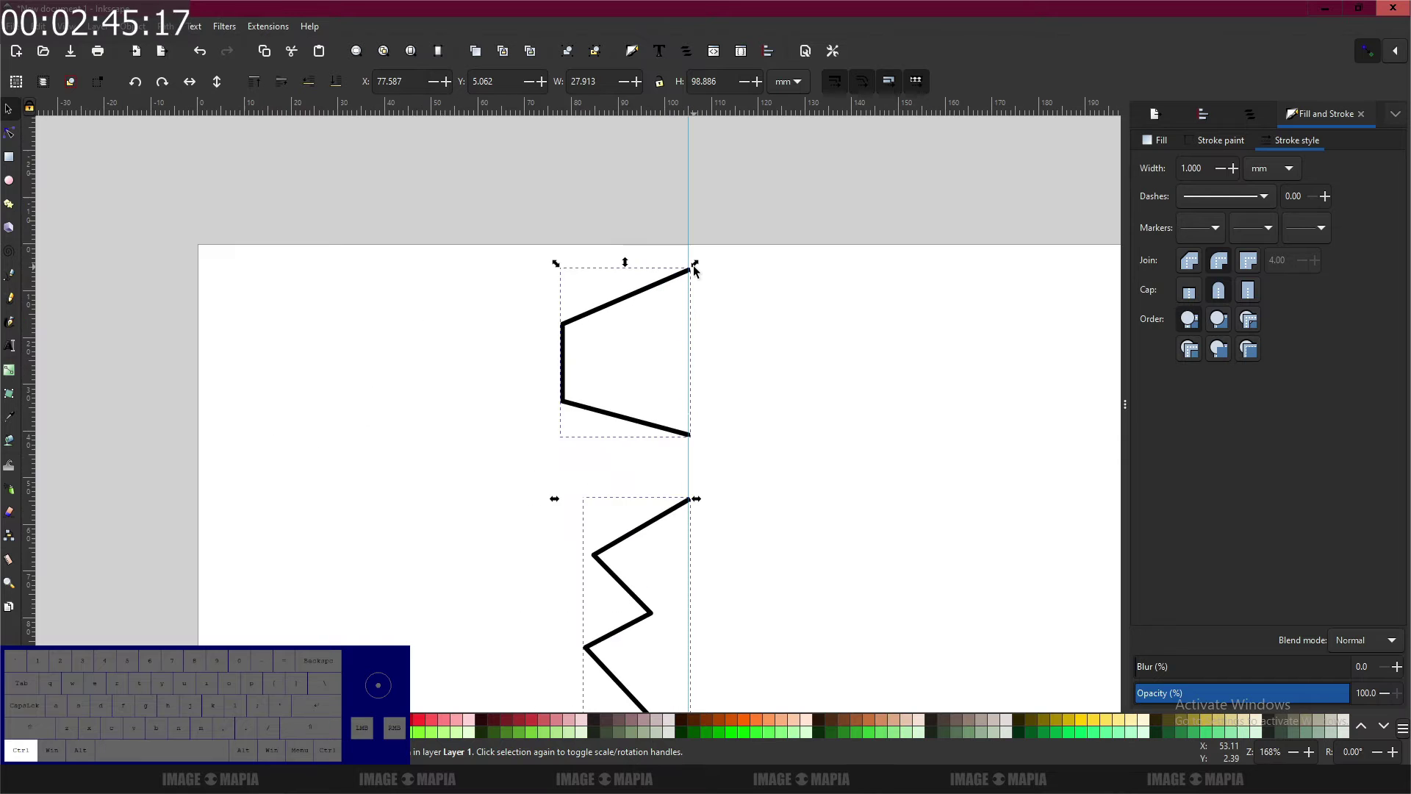
click(139, 28)
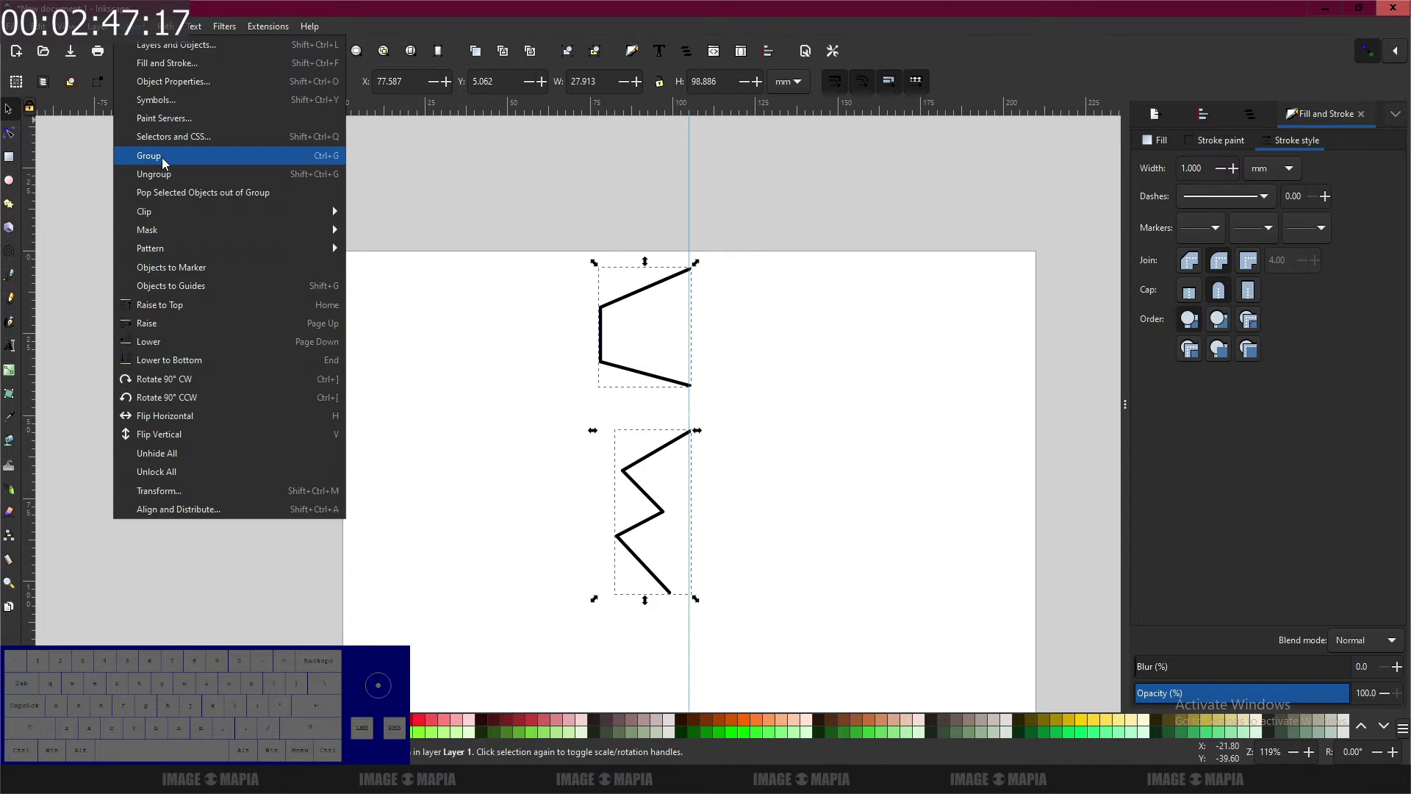
click(164, 160)
Step: Align the upper path's topmost end node exactly on the vertical guide at X 105 mm with node editing
click(10, 135)
scroll(691, 271, up, 7)
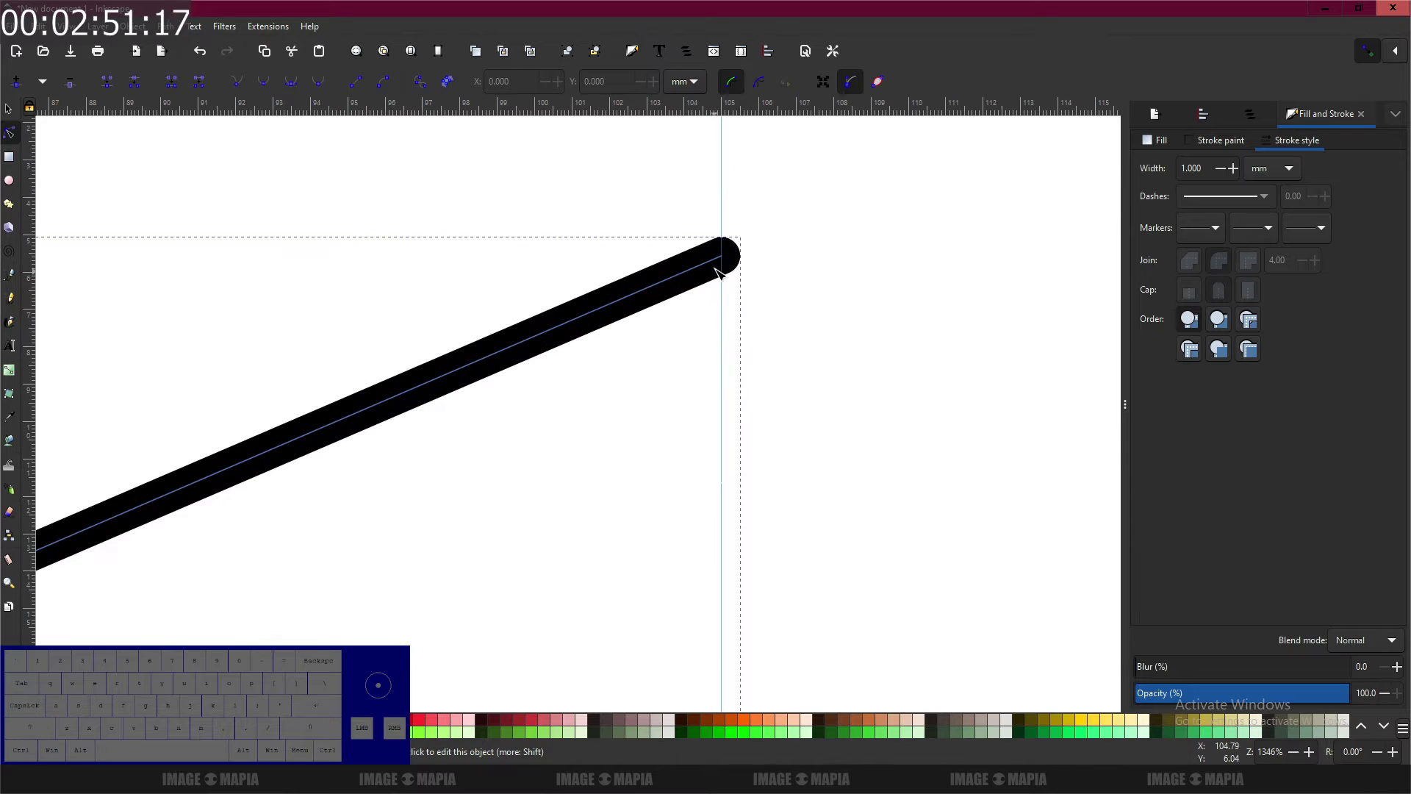
click(725, 255)
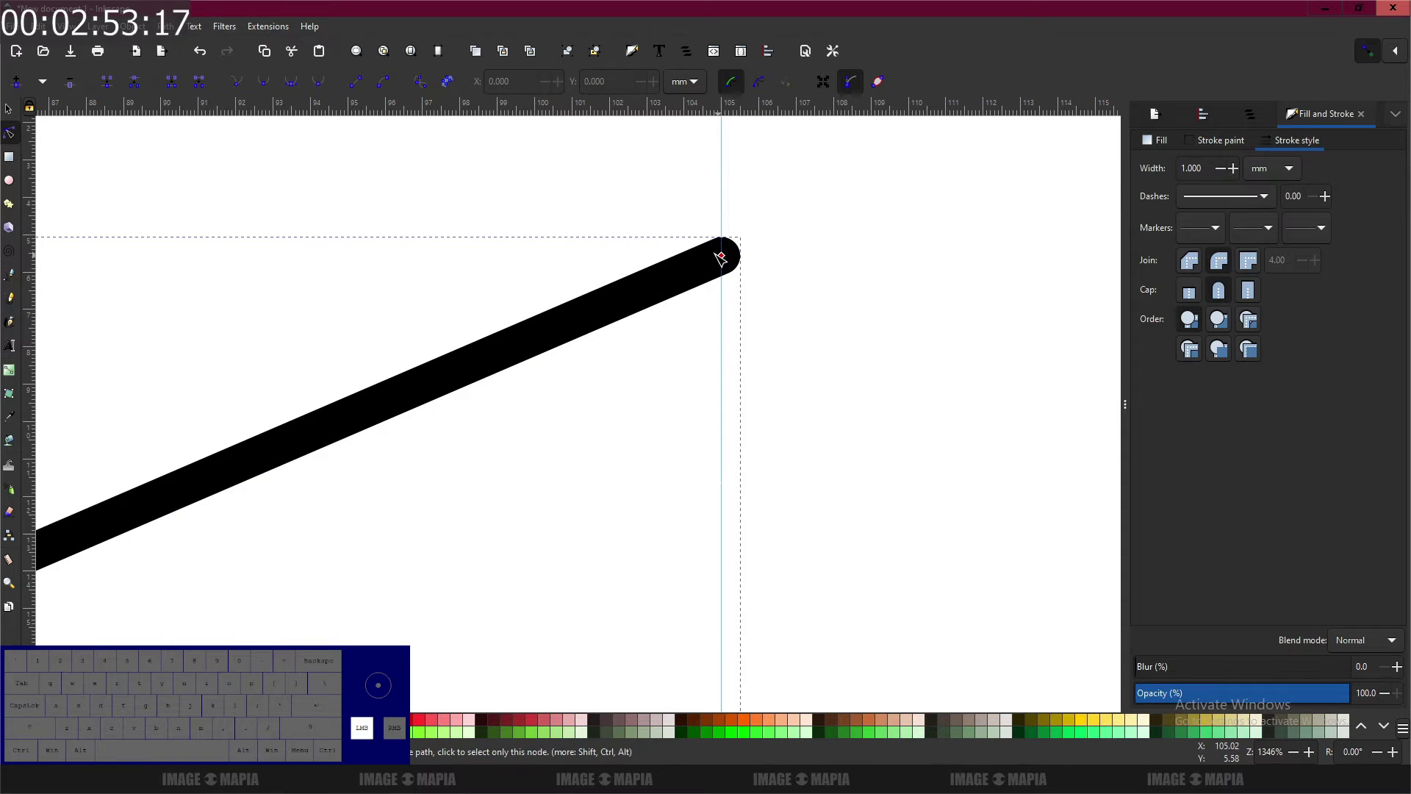
scroll(719, 322, down, 6)
scroll(716, 317, down, 10)
scroll(702, 394, down, 4)
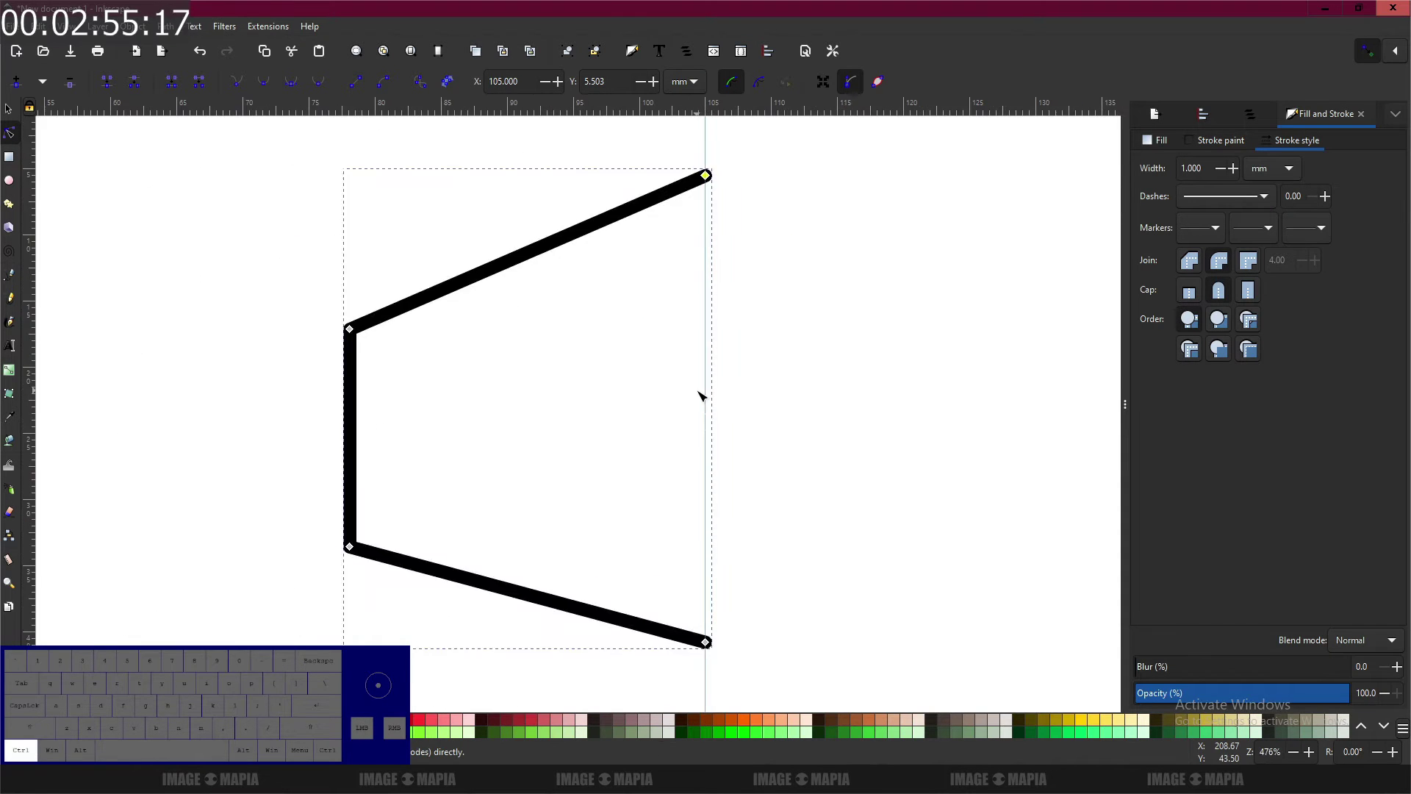
drag(704, 530, 622, 257)
drag(603, 545, 638, 603)
Step: Select the upper path and the zigzag path together and apply the Mirror symmetry path effect across the vertical guide
click(9, 110)
scroll(647, 361, down, 2)
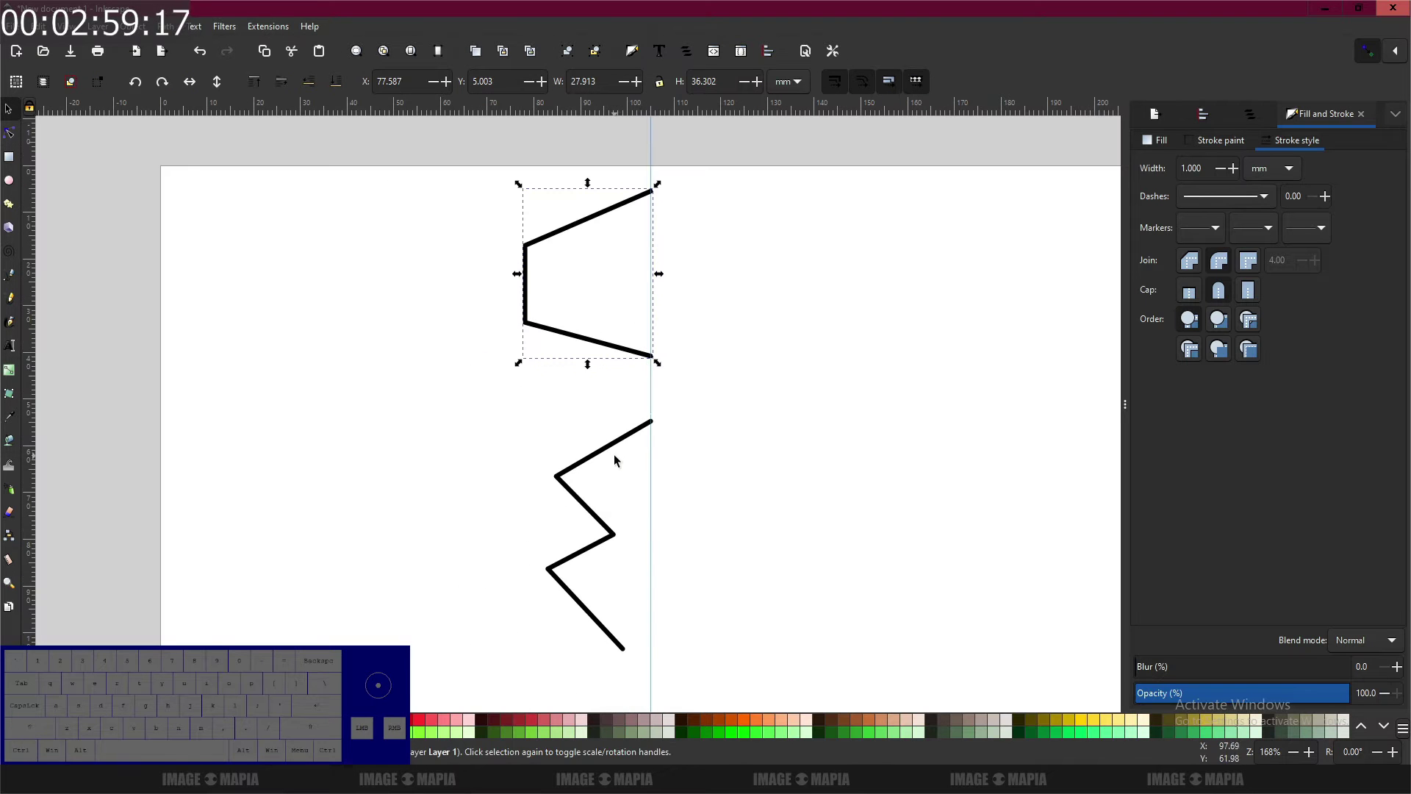
shift+click(624, 438)
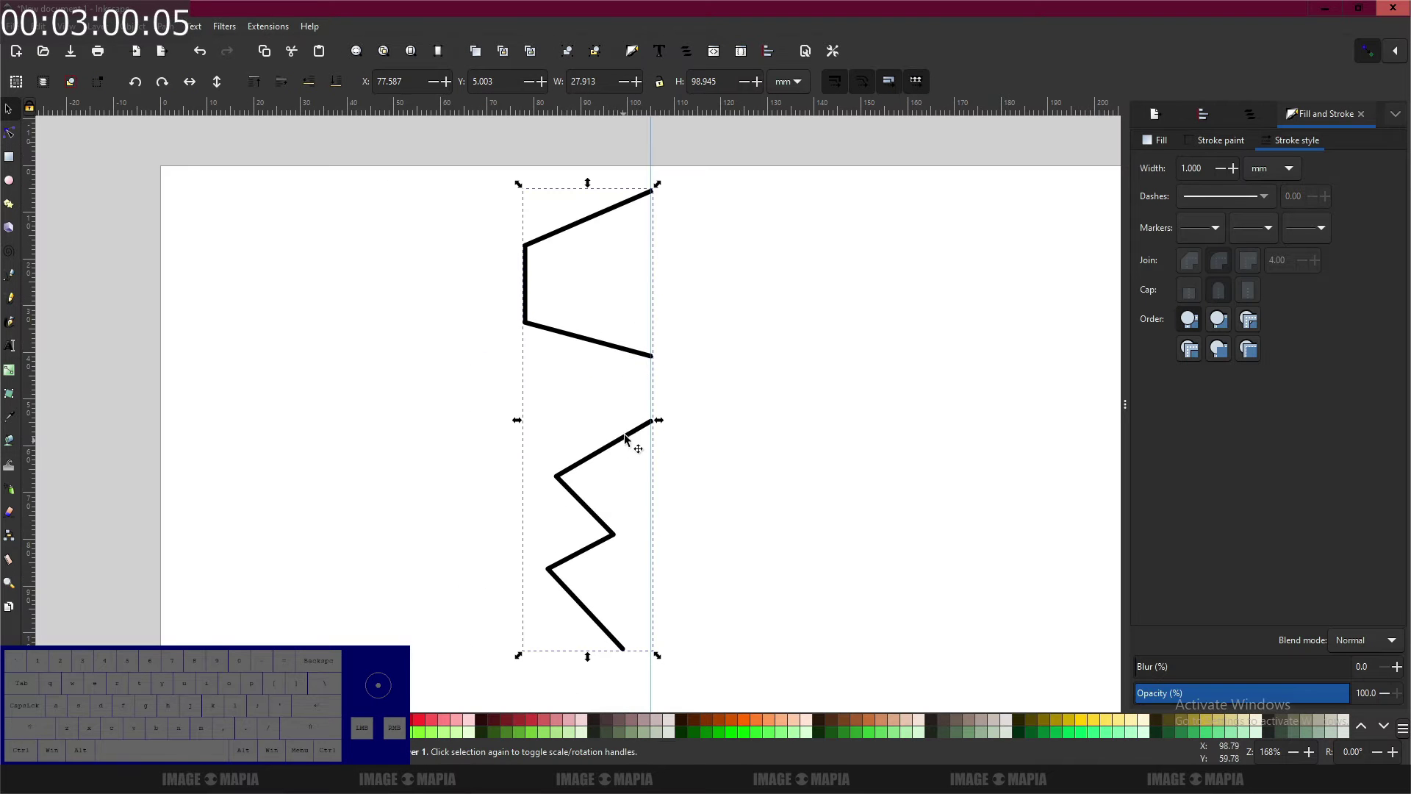
click(1399, 116)
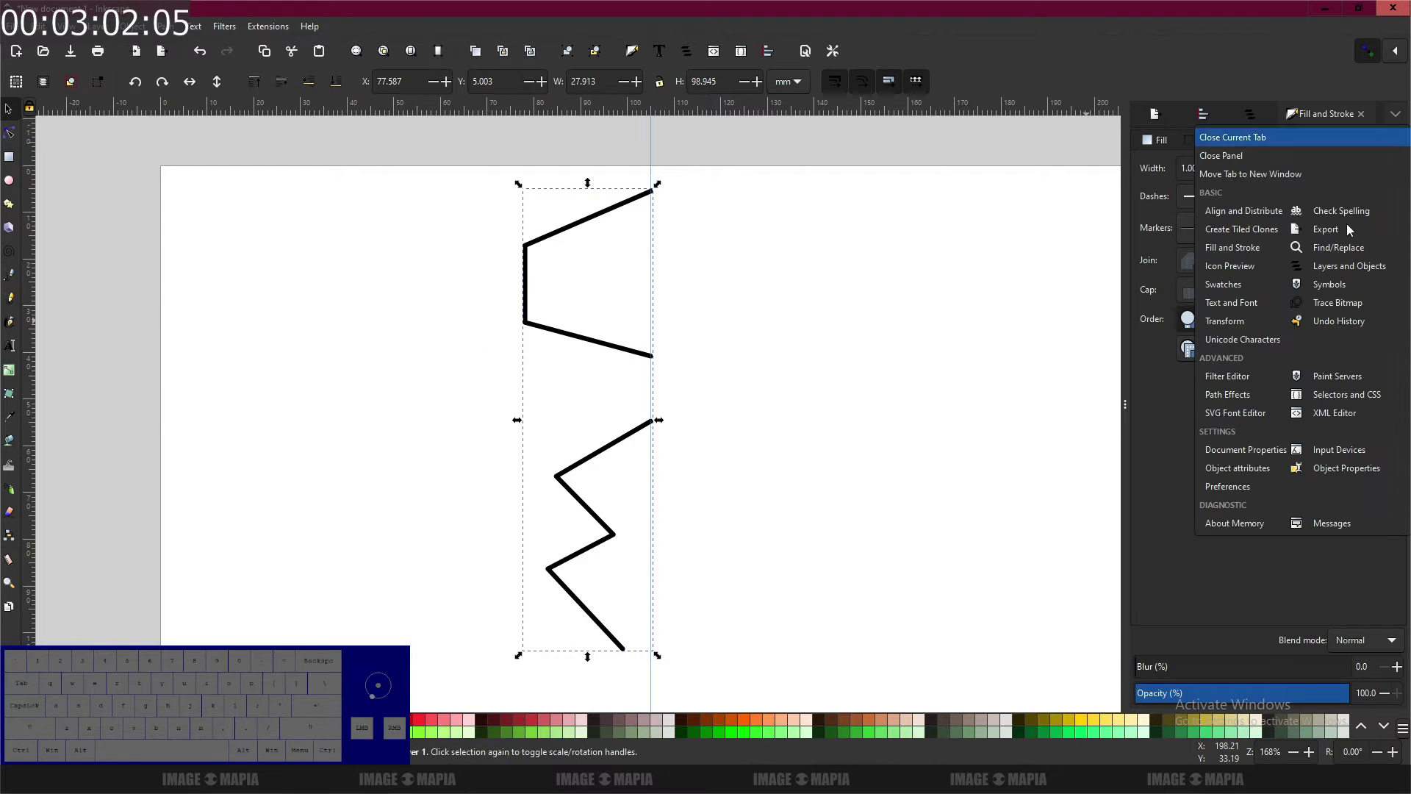
click(1239, 397)
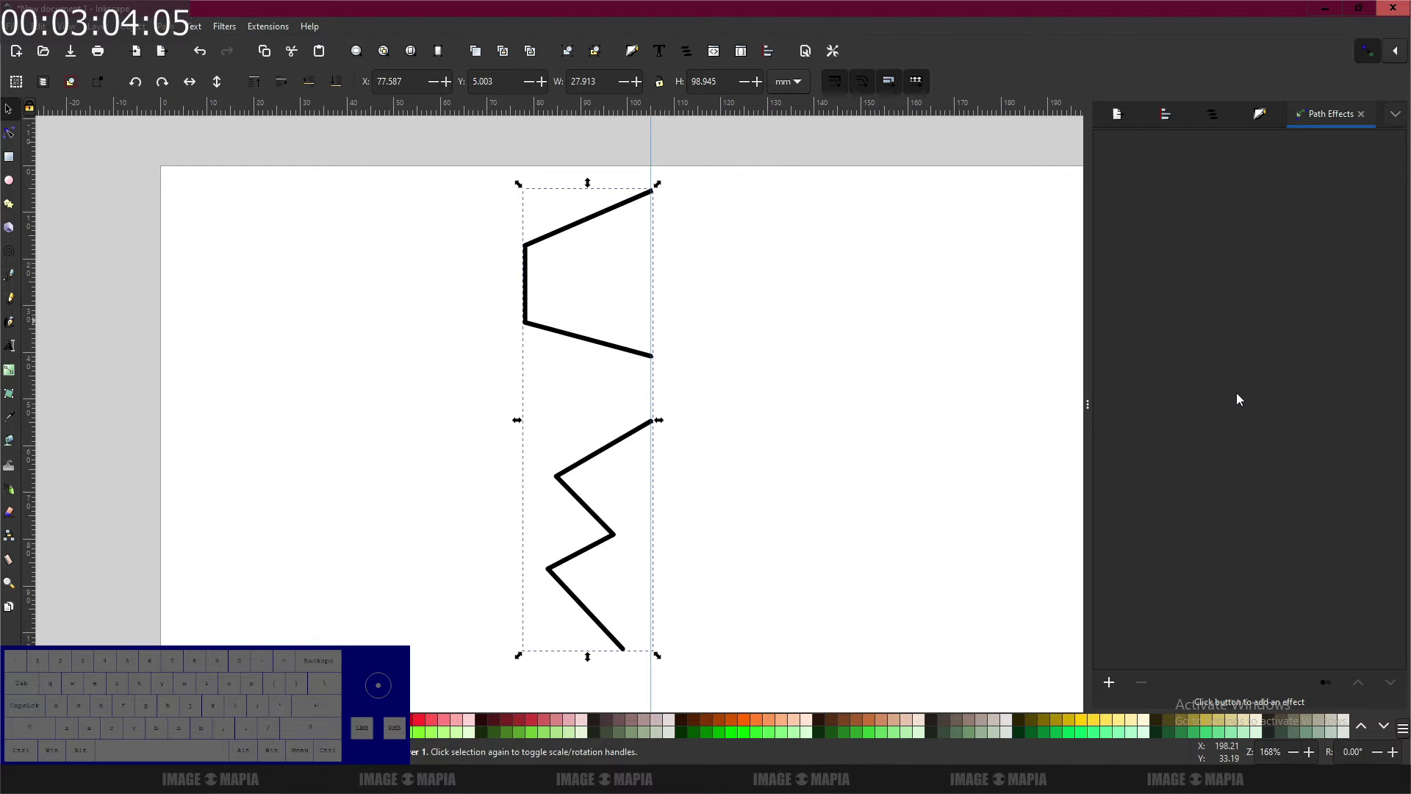
click(1109, 683)
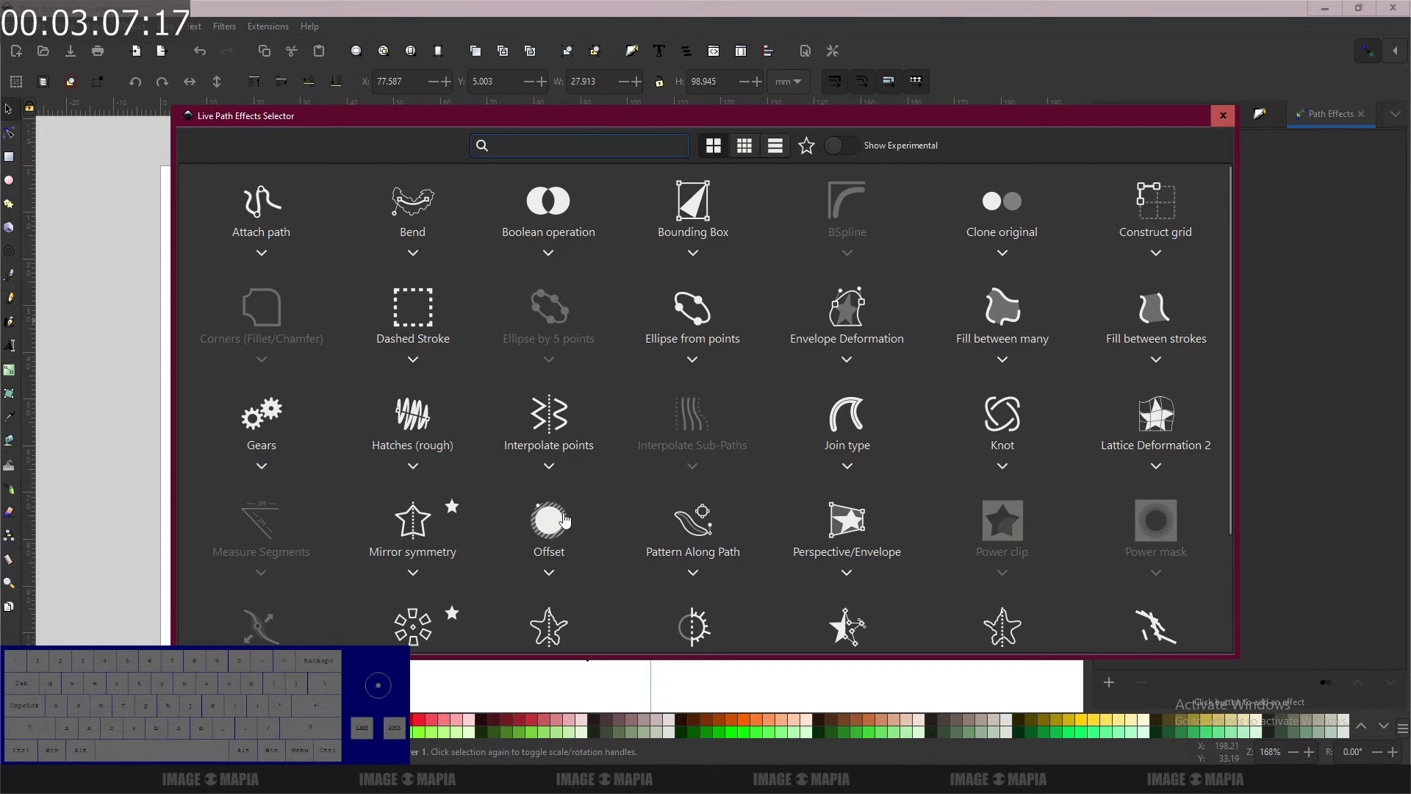
click(402, 528)
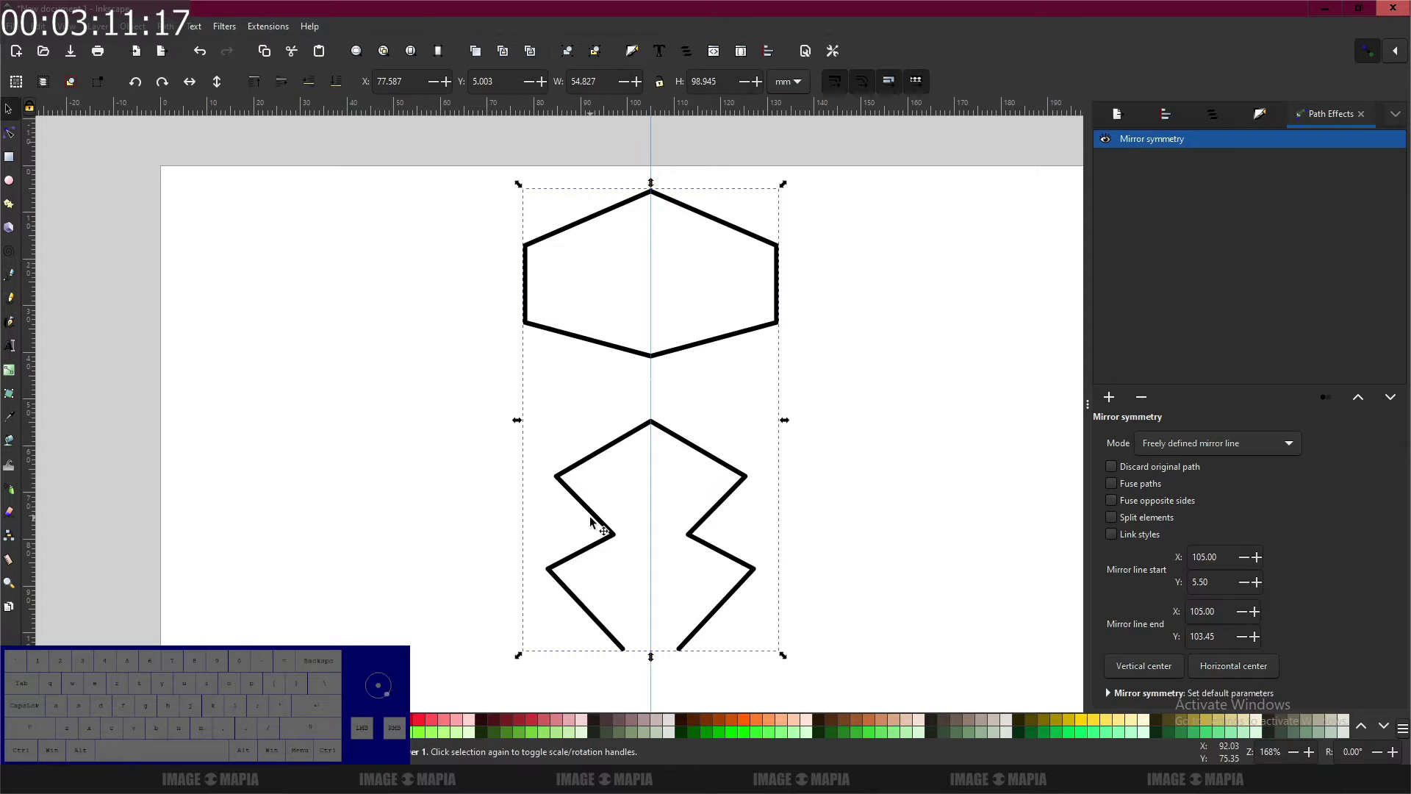
Step: Add a Rotate copies path effect to the mirrored paths and move its origin to the guides' crossing at X 105, Y 148.5 mm
scroll(591, 522, down, 3)
scroll(654, 471, down, 6)
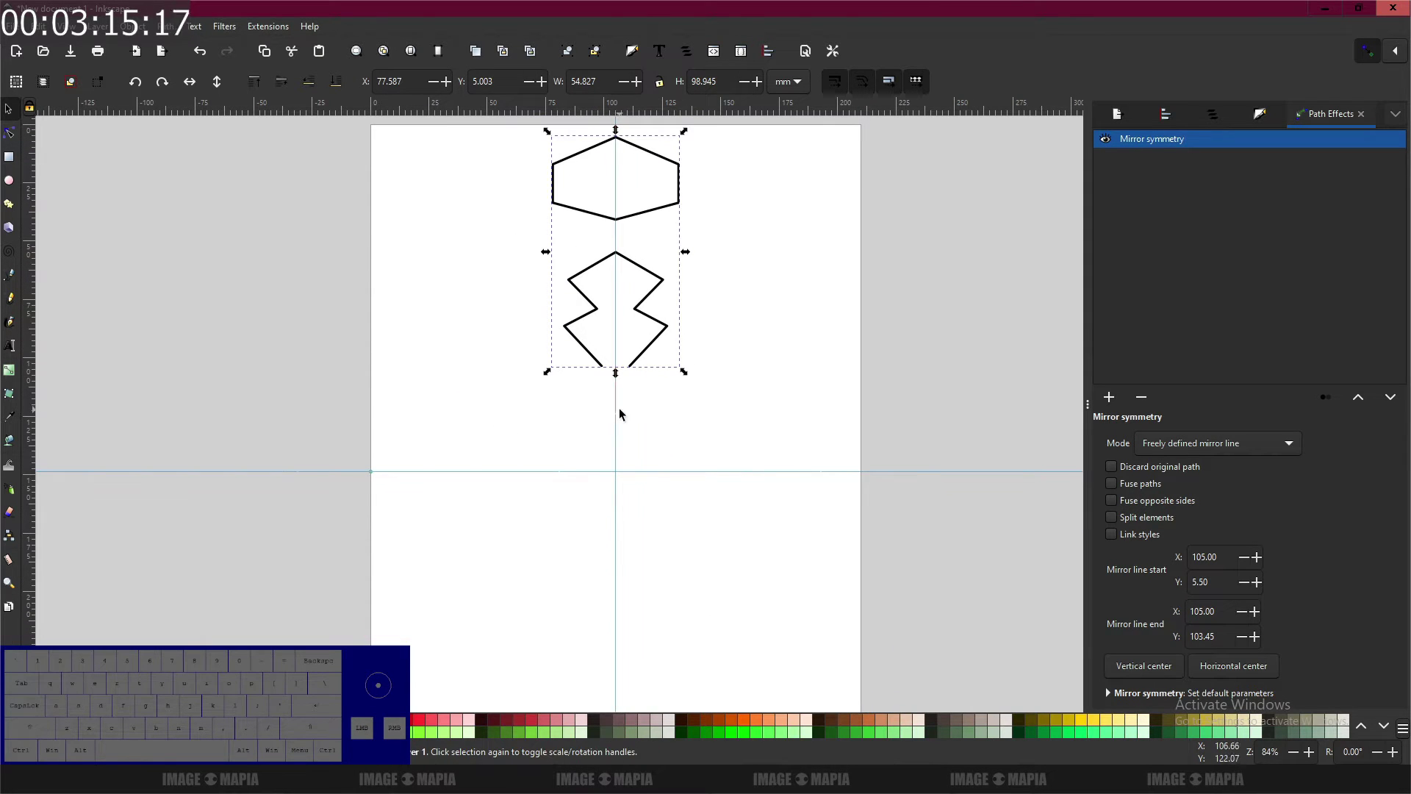
click(1114, 400)
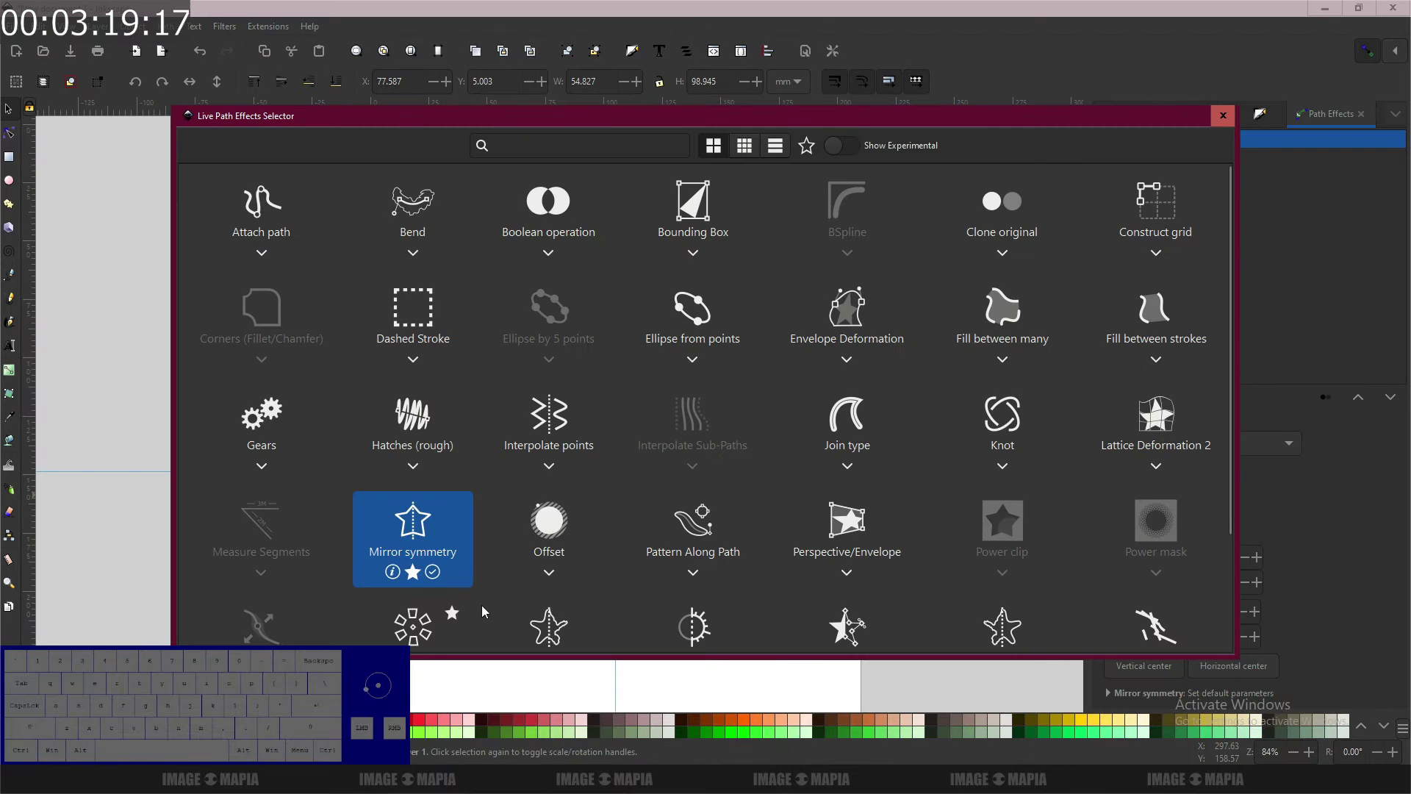
scroll(461, 595, down, 1)
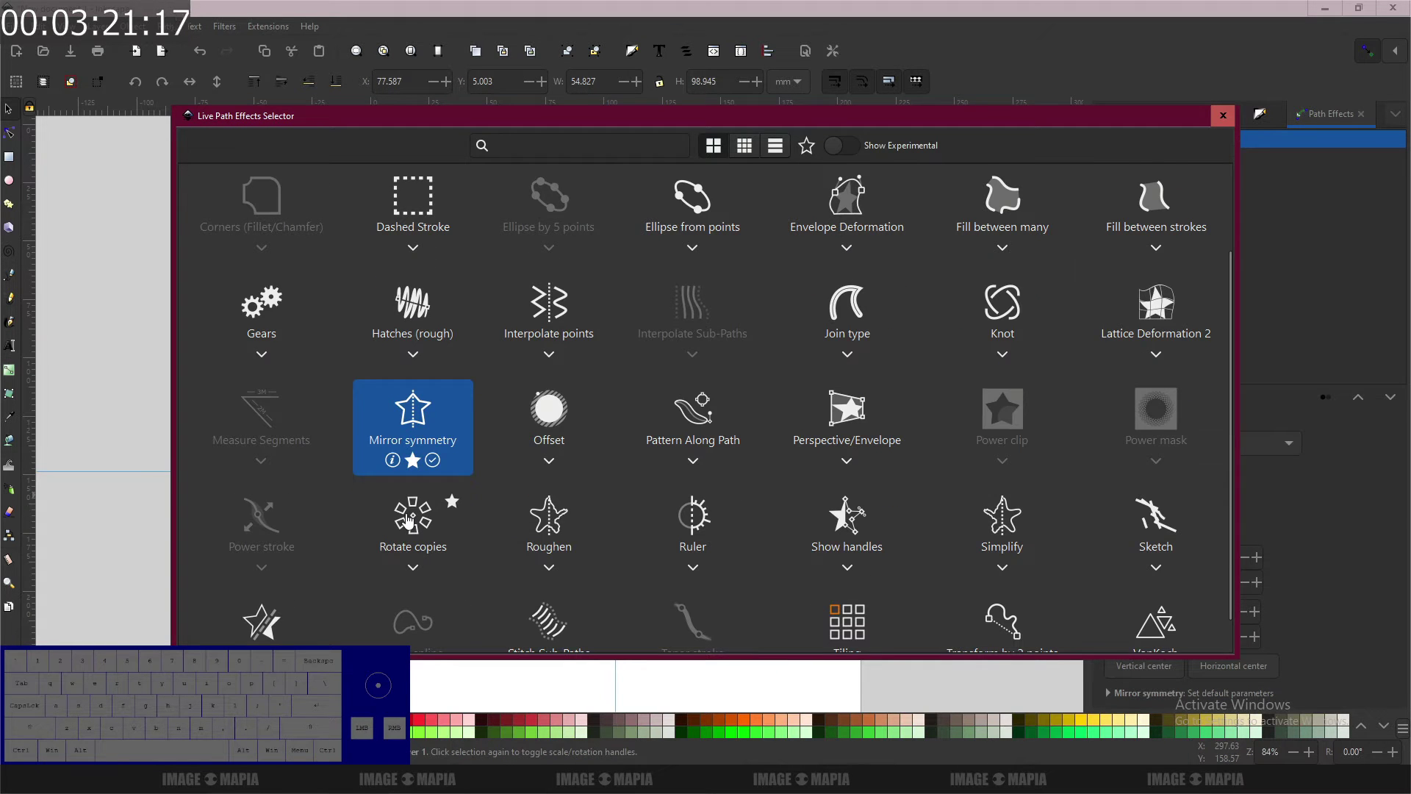
click(409, 520)
scroll(681, 352, up, 2)
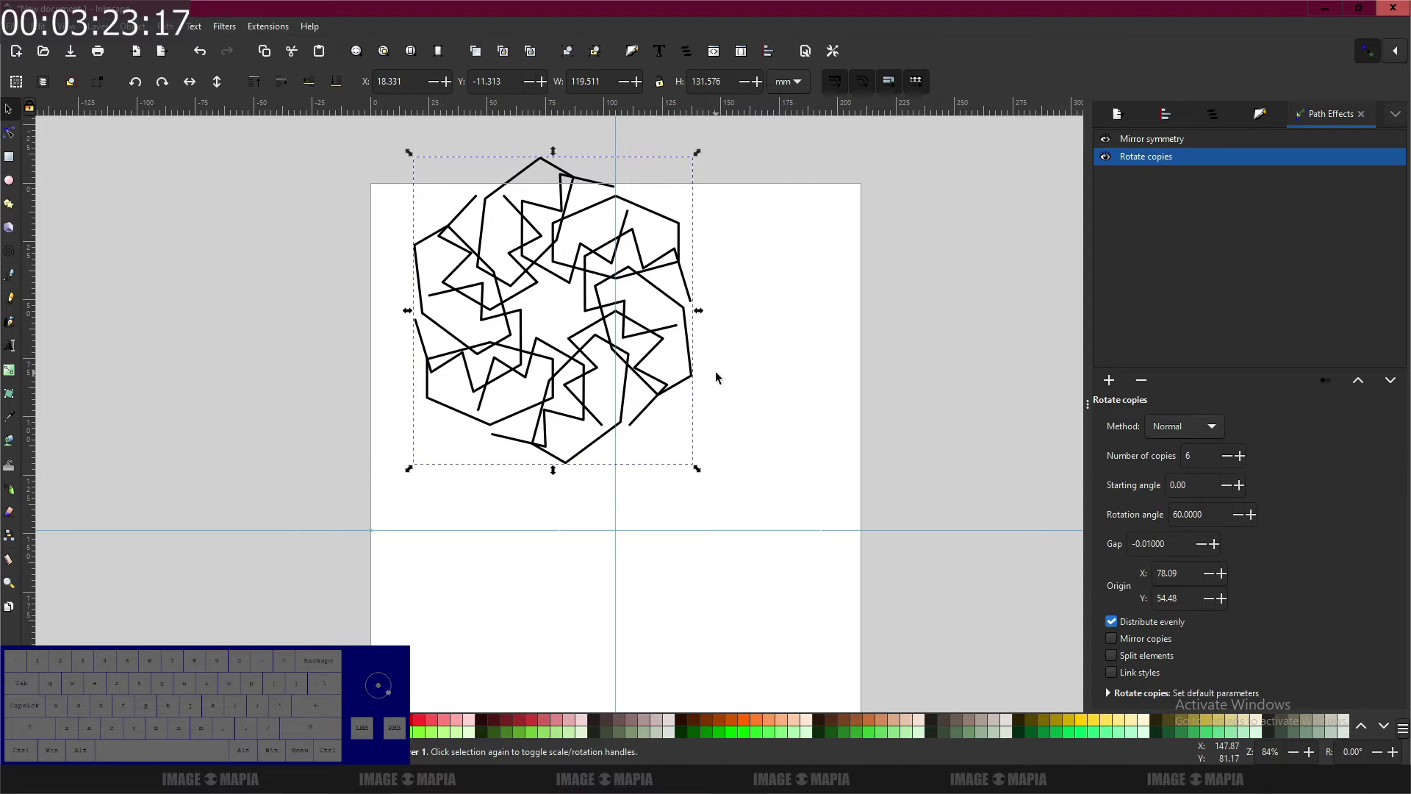
click(9, 135)
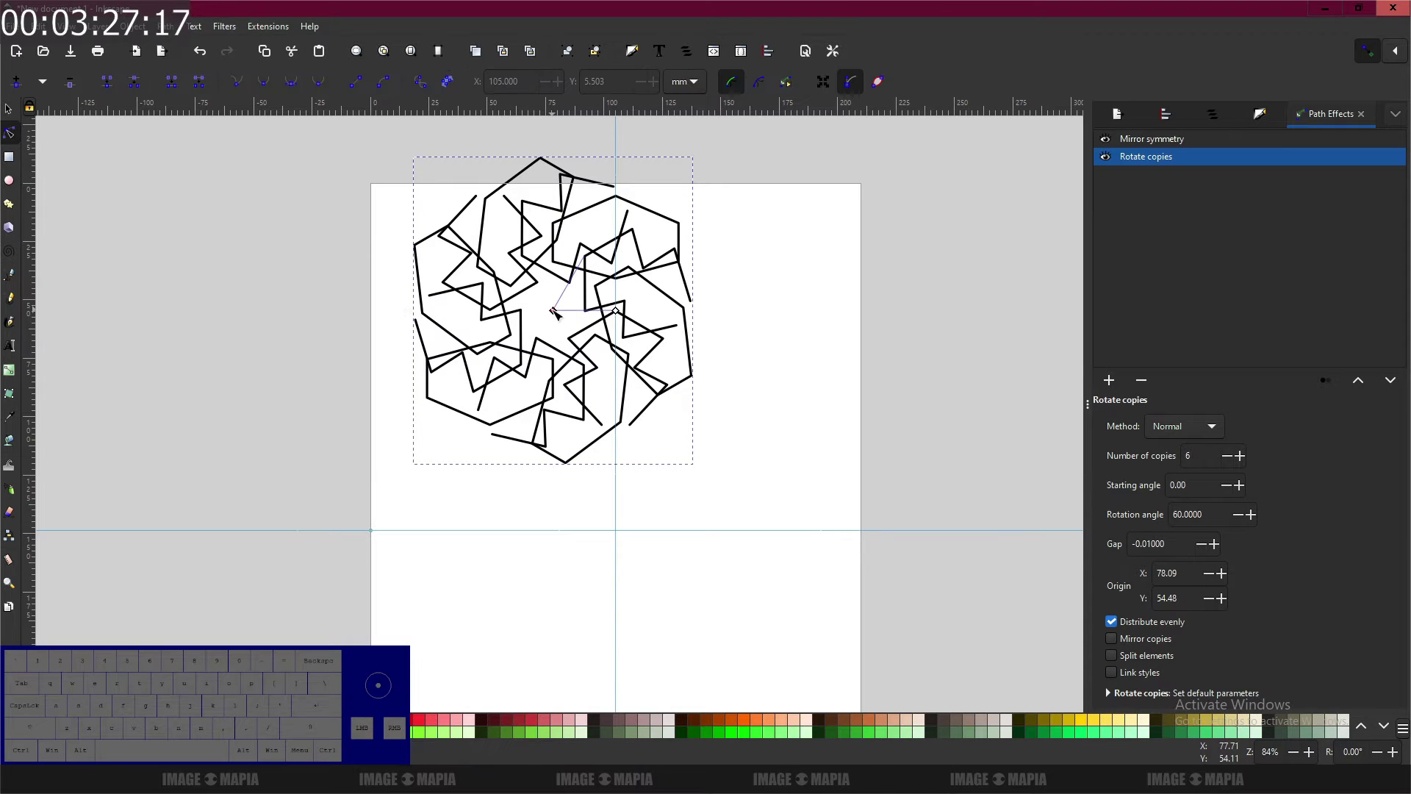
drag(554, 311, 617, 535)
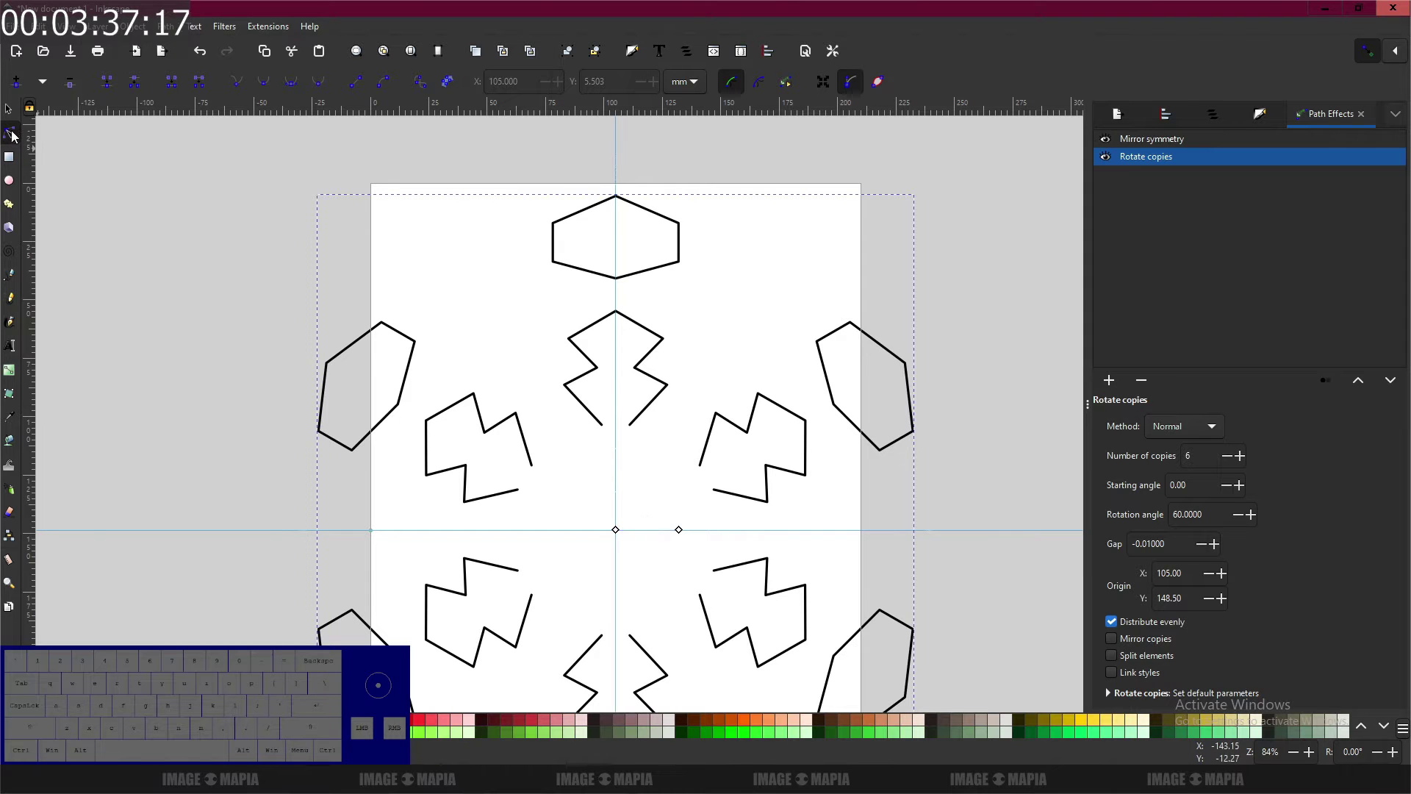
Step: Enter the group and open the original upper path for node editing
ctrl+scroll(612, 214, up, 2)
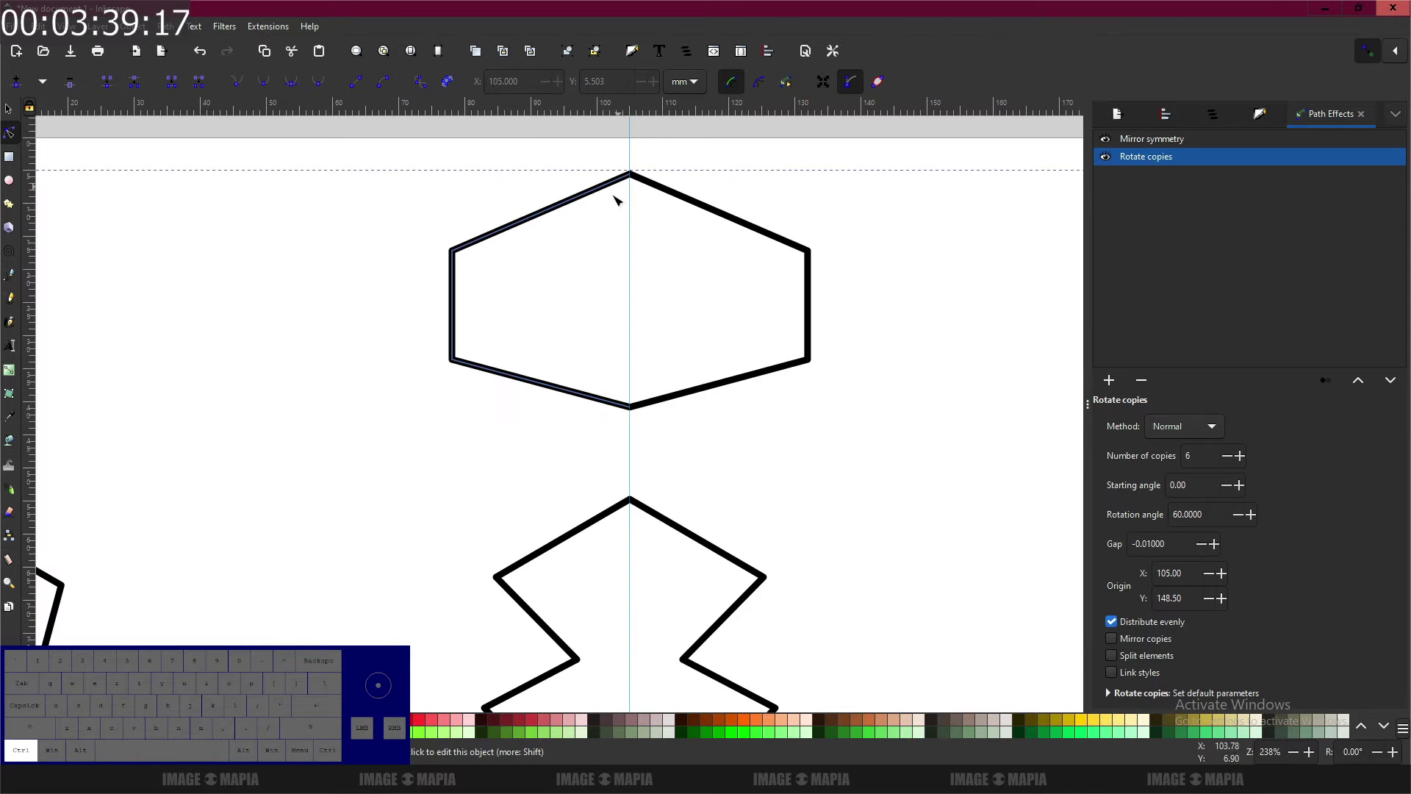
ctrl+scroll(615, 209, down, 2)
click(9, 110)
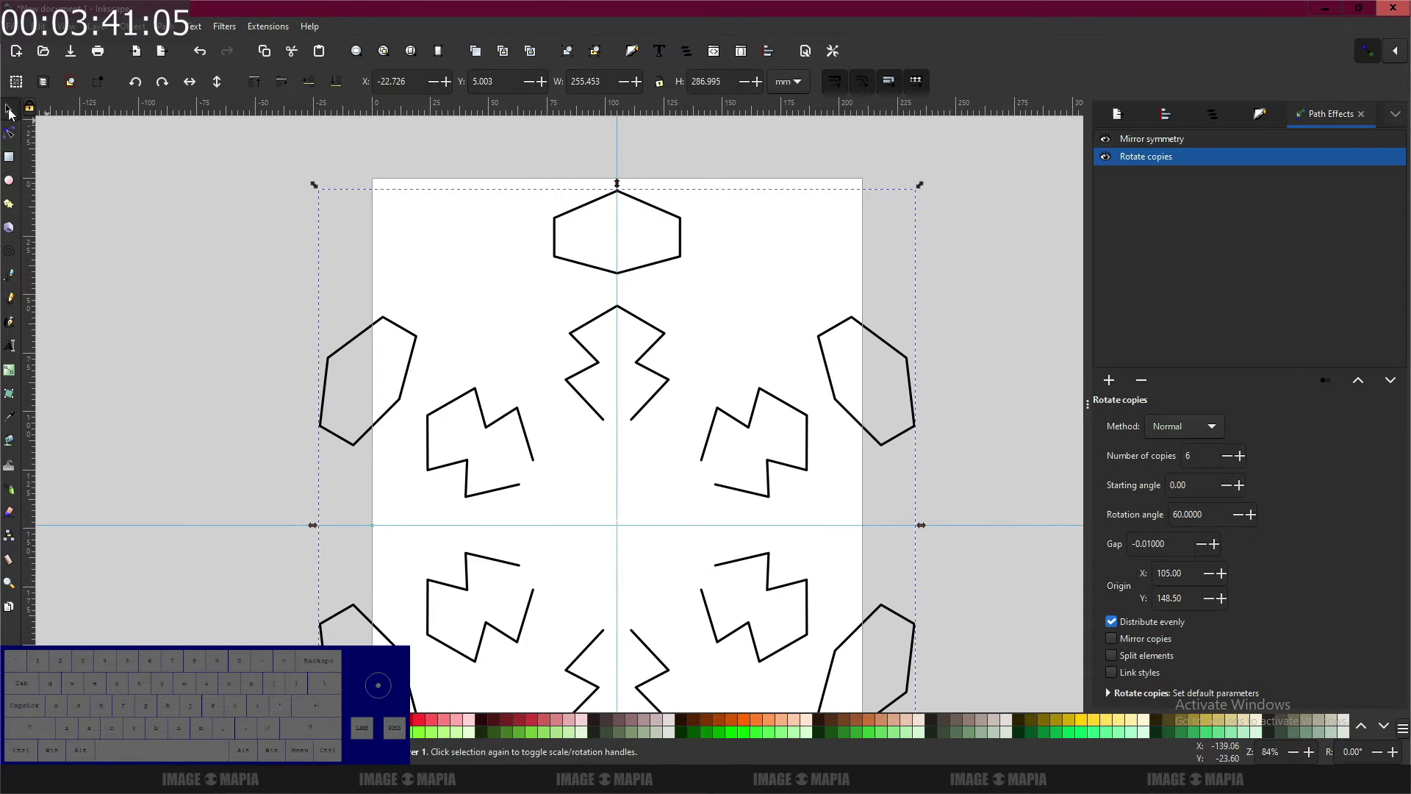
click(584, 212)
double_click(584, 210)
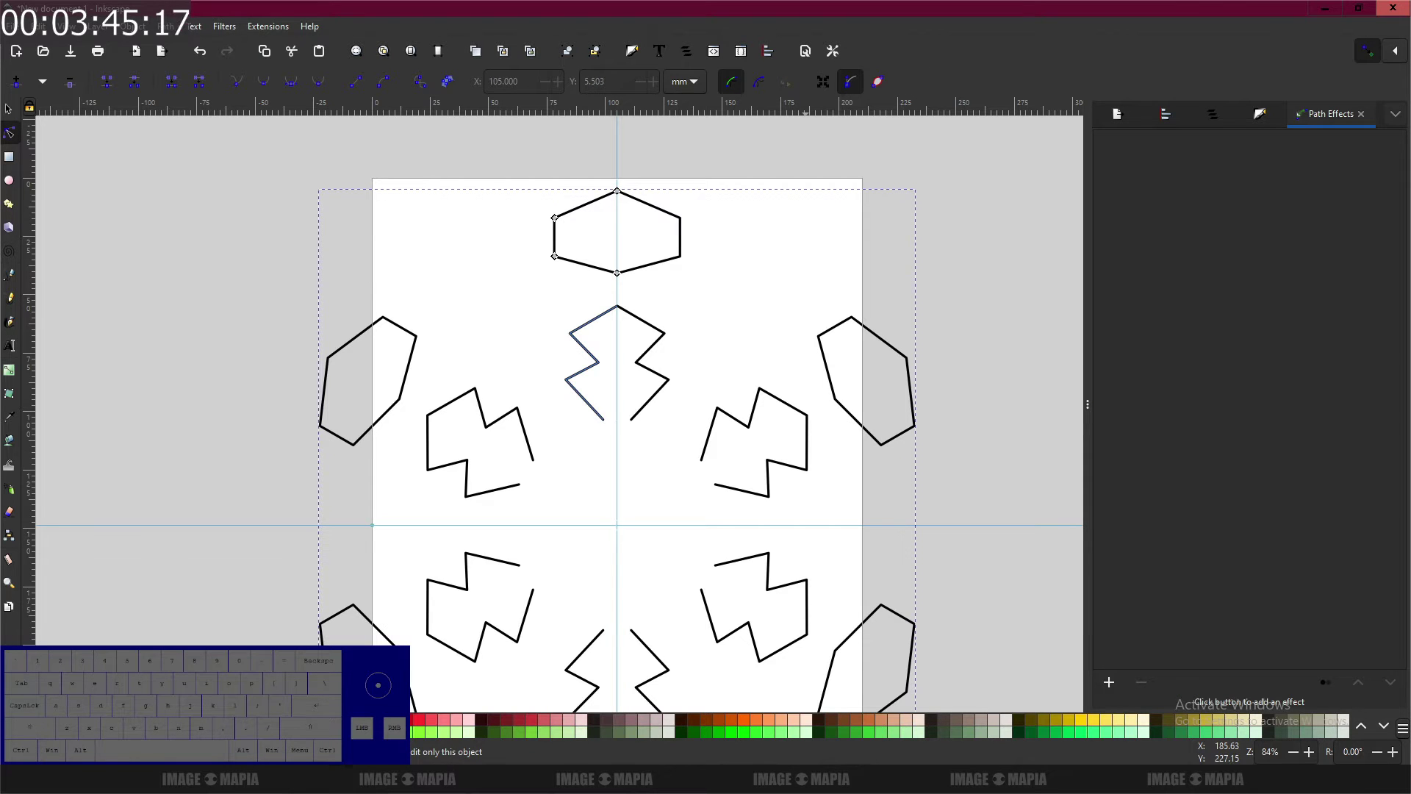
Step: Switch to Notepad, add the line "double click" below "to make guide", and return to Inkscape
key(alt+Tab)
key(Return)
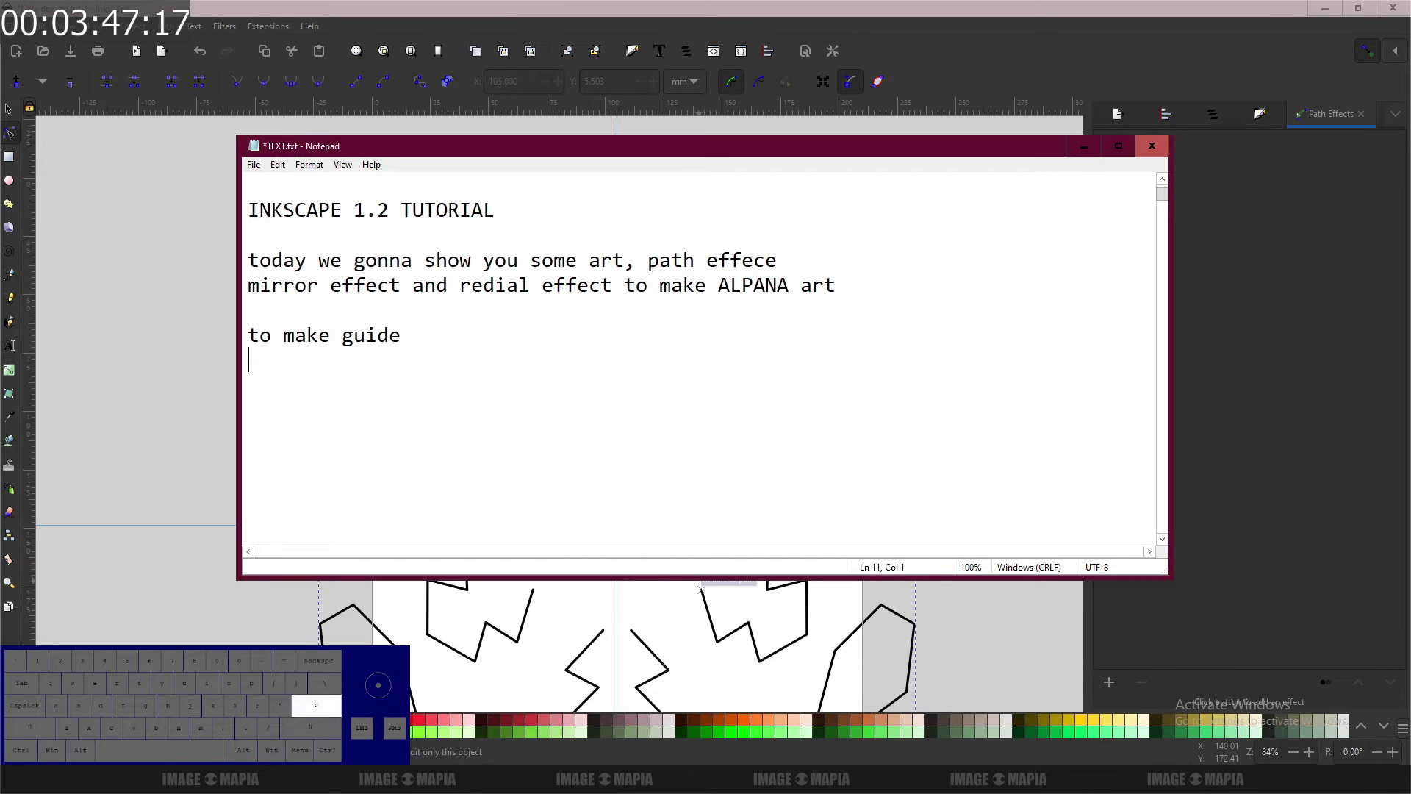
text(double clic,)
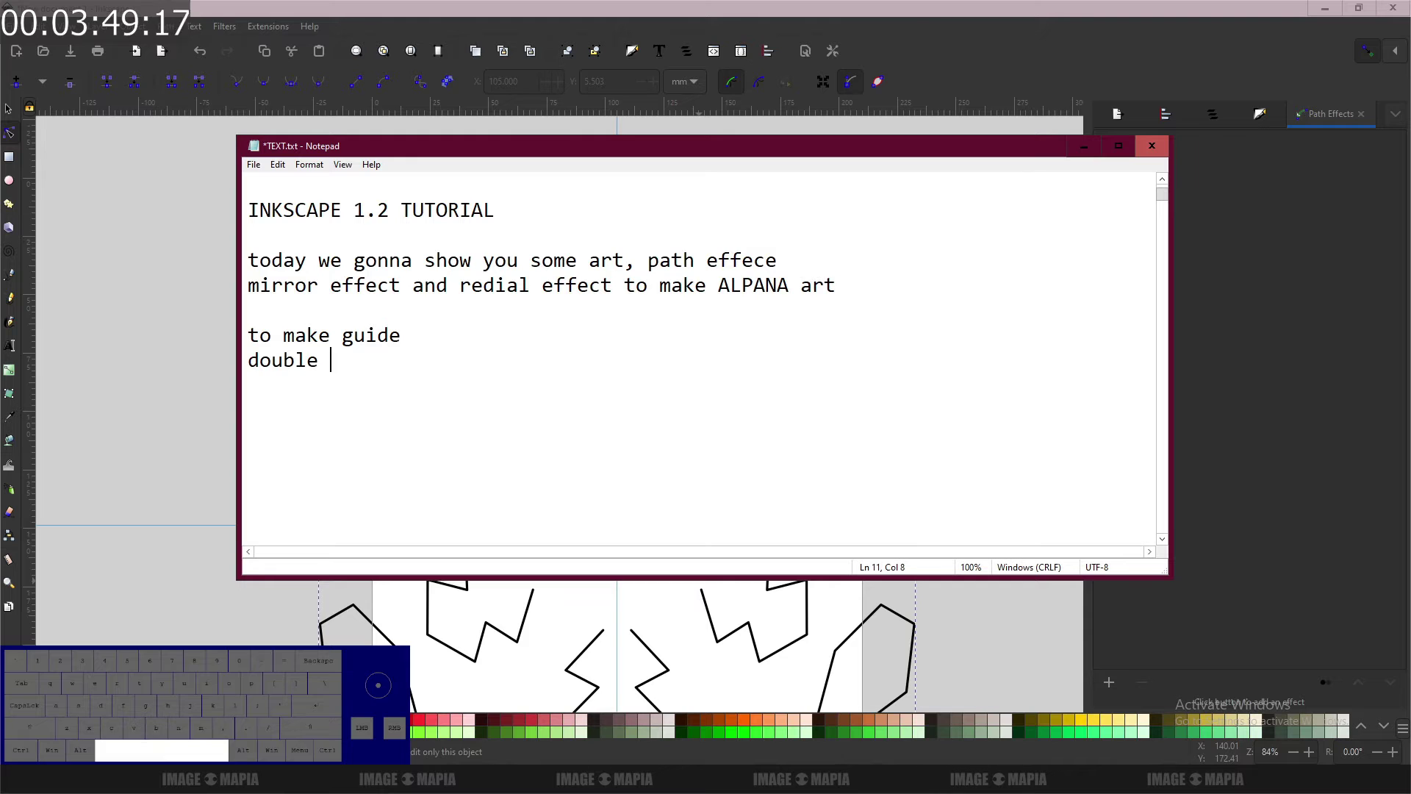
key(BackSpace)
key(BackSpace)
text(ck.)
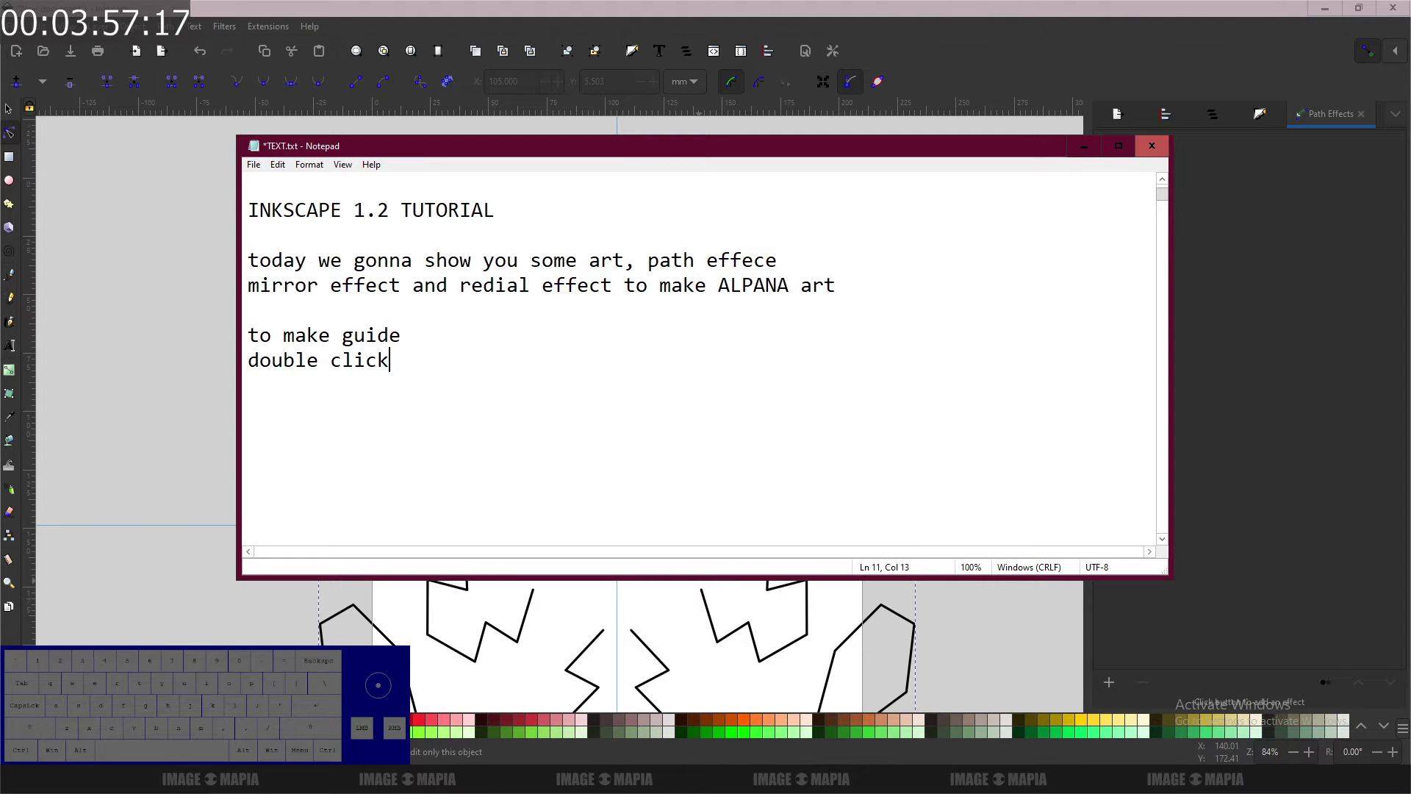
text(---)
click(1084, 146)
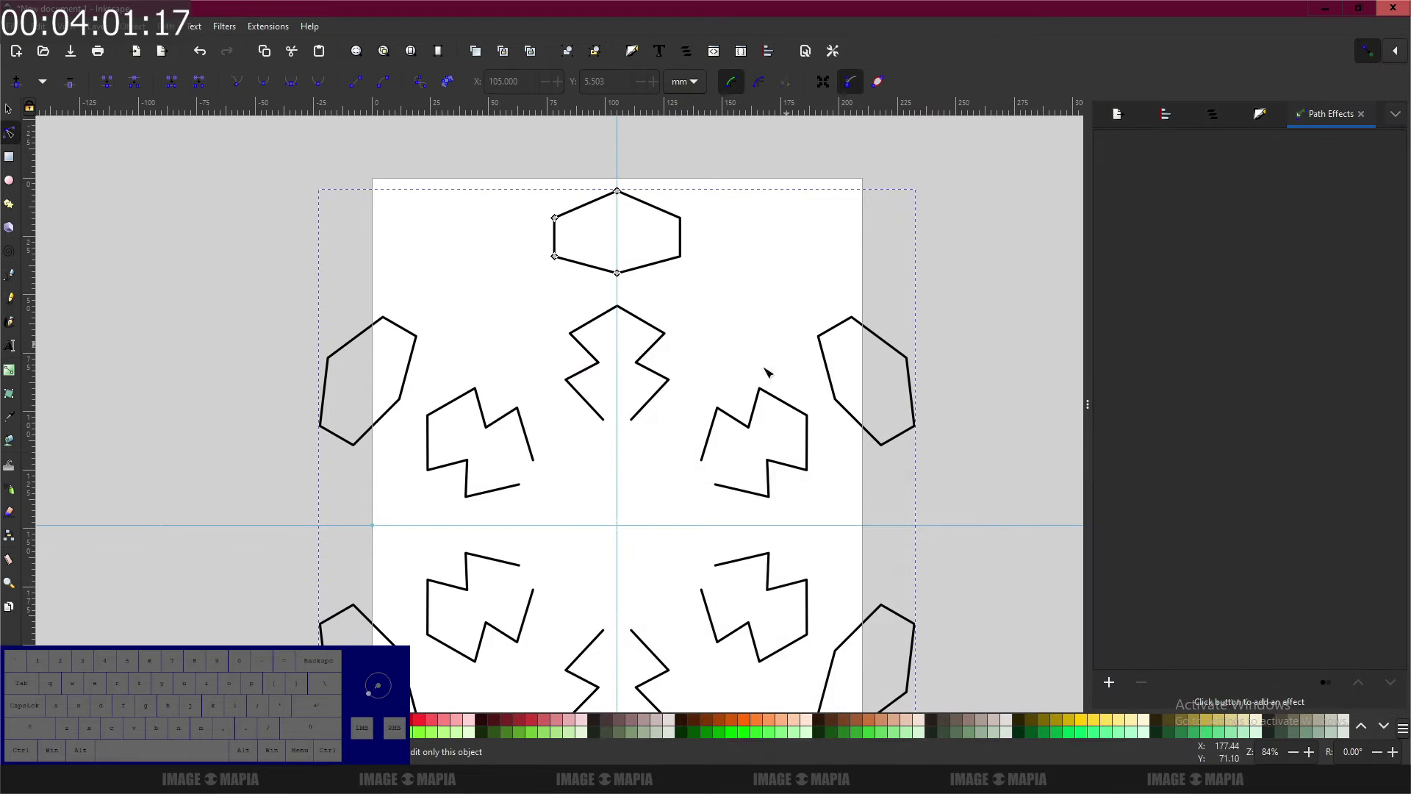
scroll(639, 361, up, 3)
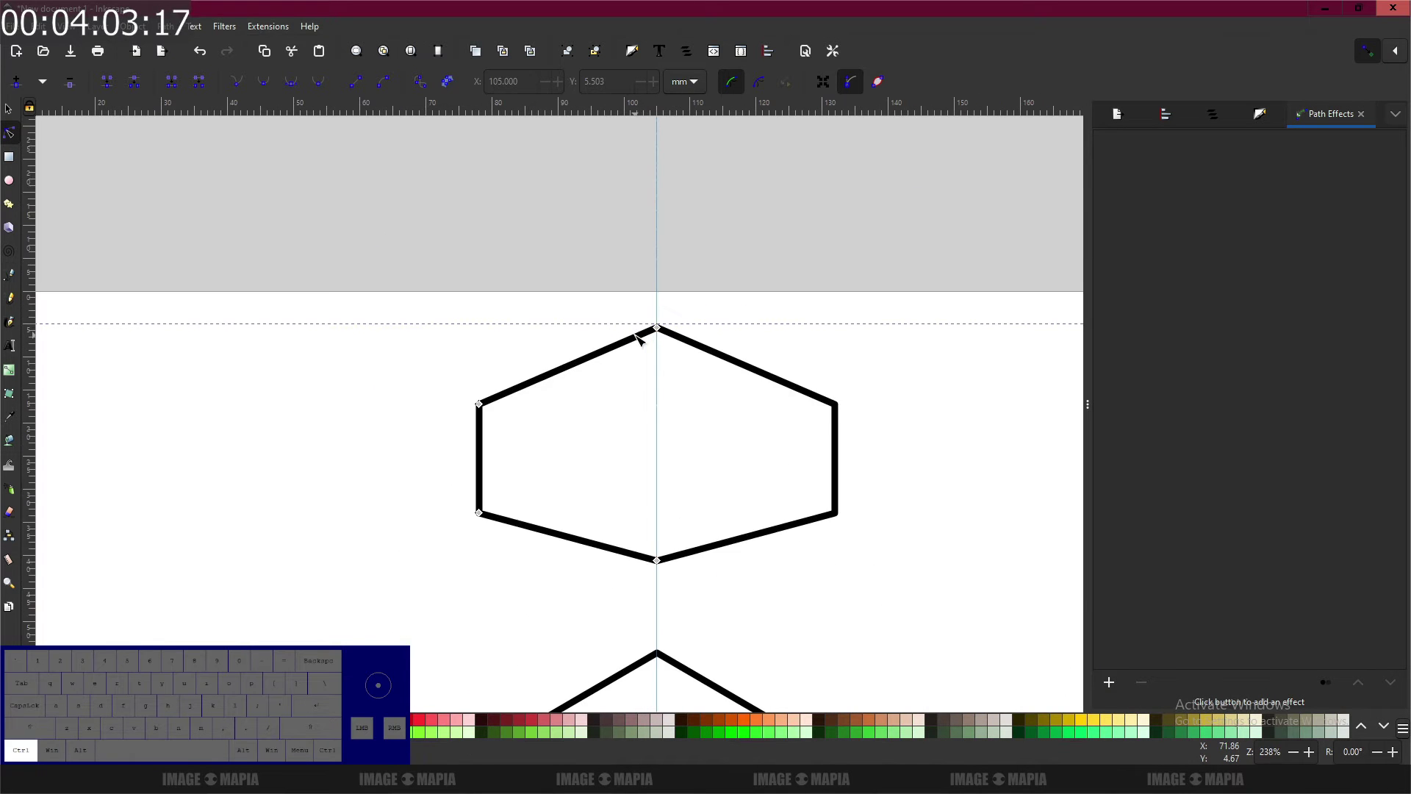
scroll(645, 332, down, 2)
scroll(633, 387, up, 2)
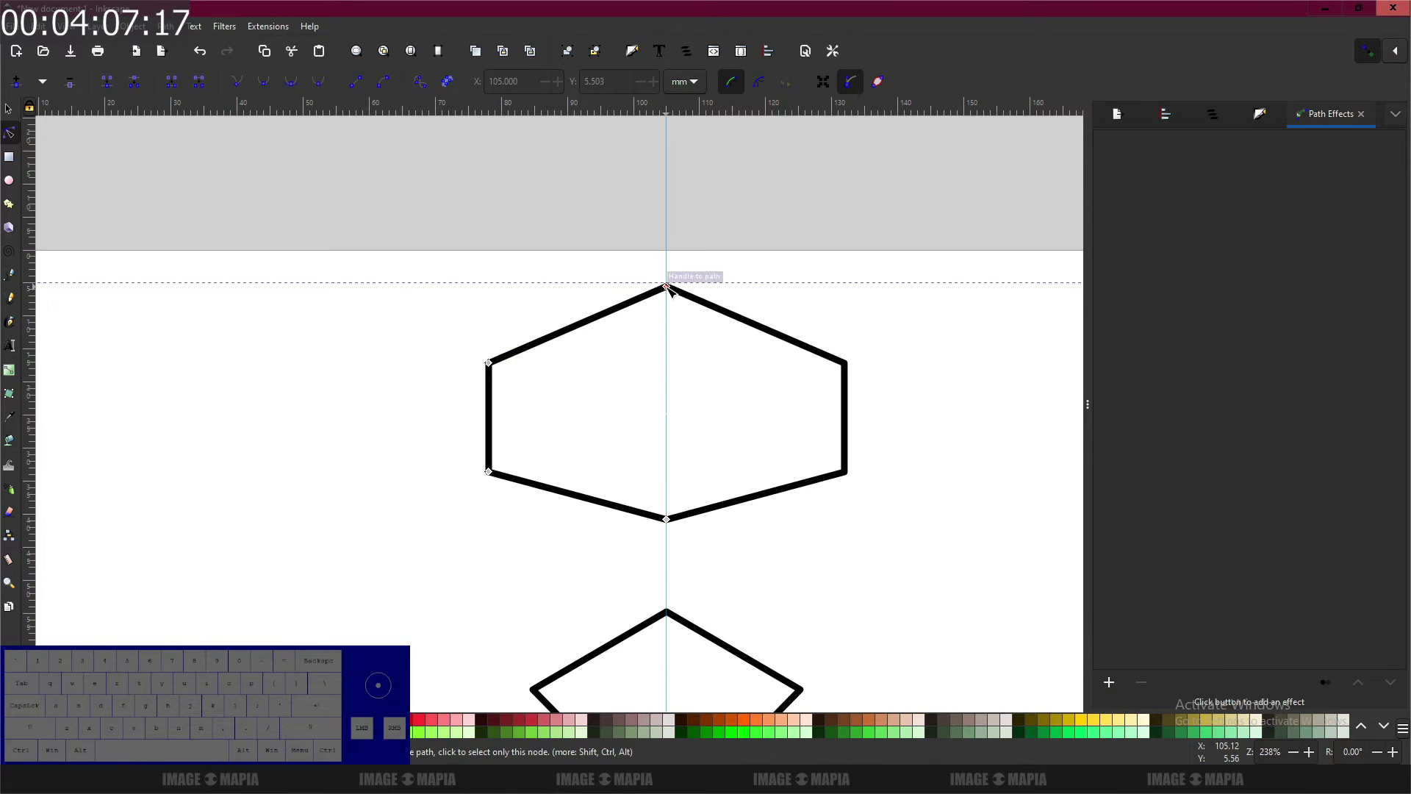
drag(667, 286, 616, 244)
key(ctrl+z)
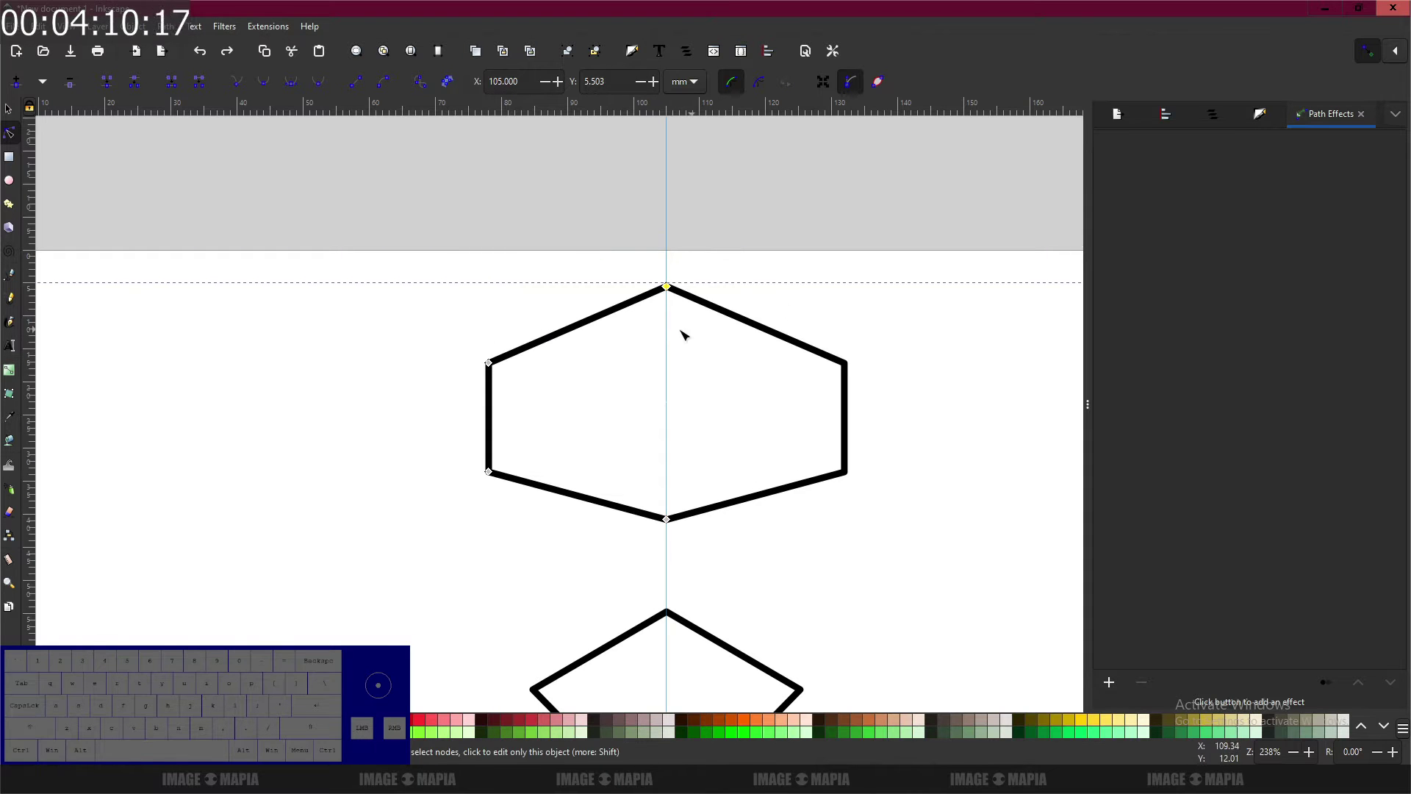
Step: Curve the upper path's top and bottom segments by pulling out node handles, and move its upper outer corner node to about X 39, Y 33 mm
click(7, 138)
drag(667, 286, 505, 283)
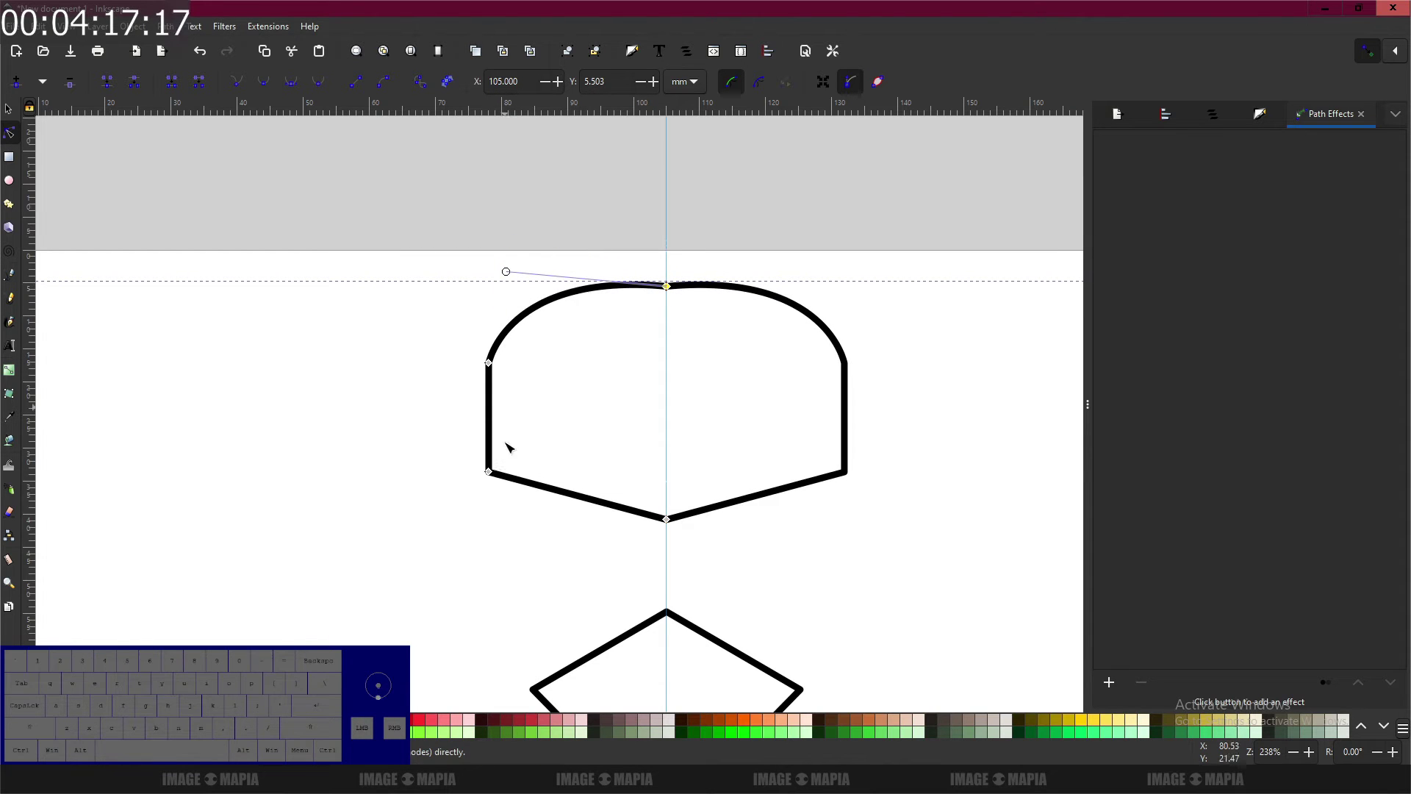
drag(489, 471, 560, 589)
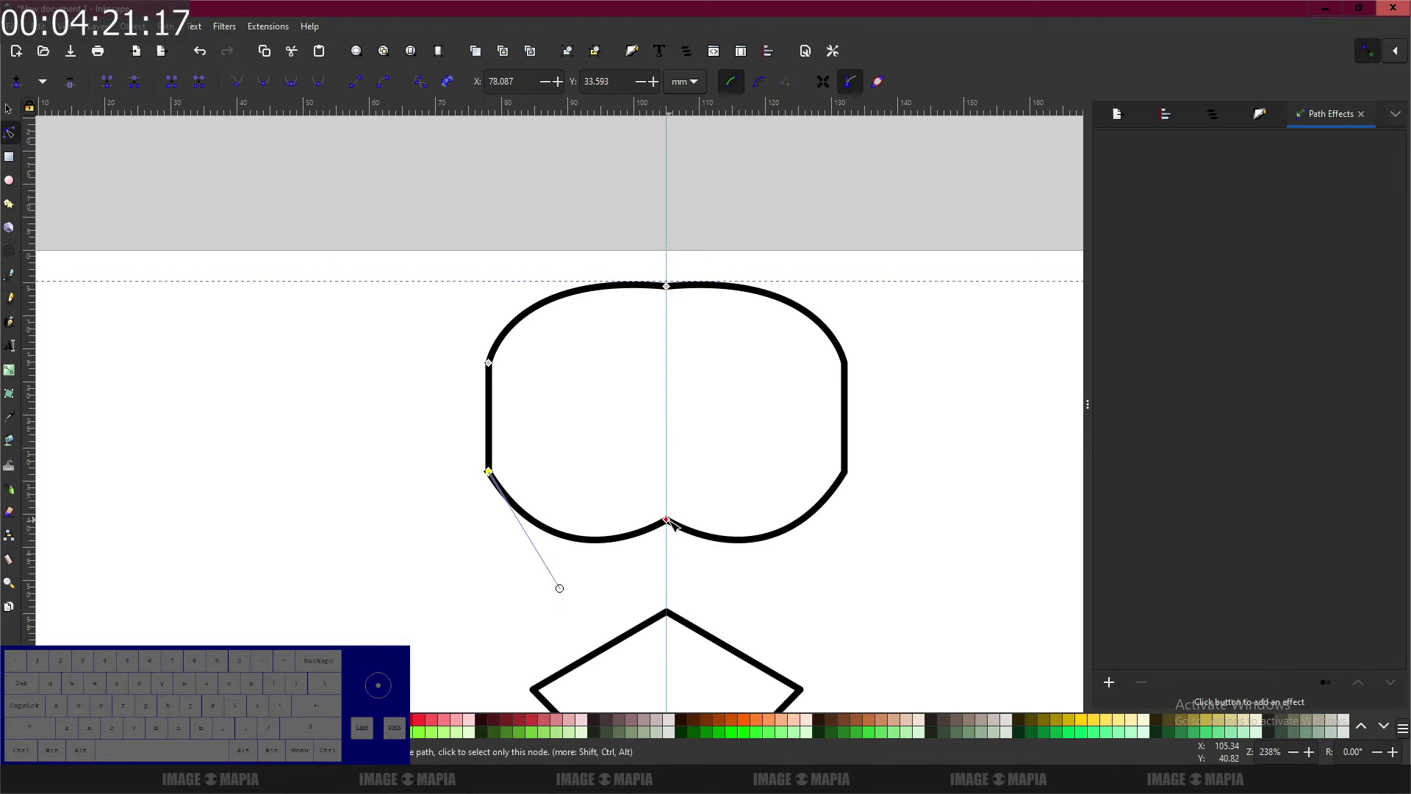
drag(667, 522, 542, 308)
click(489, 363)
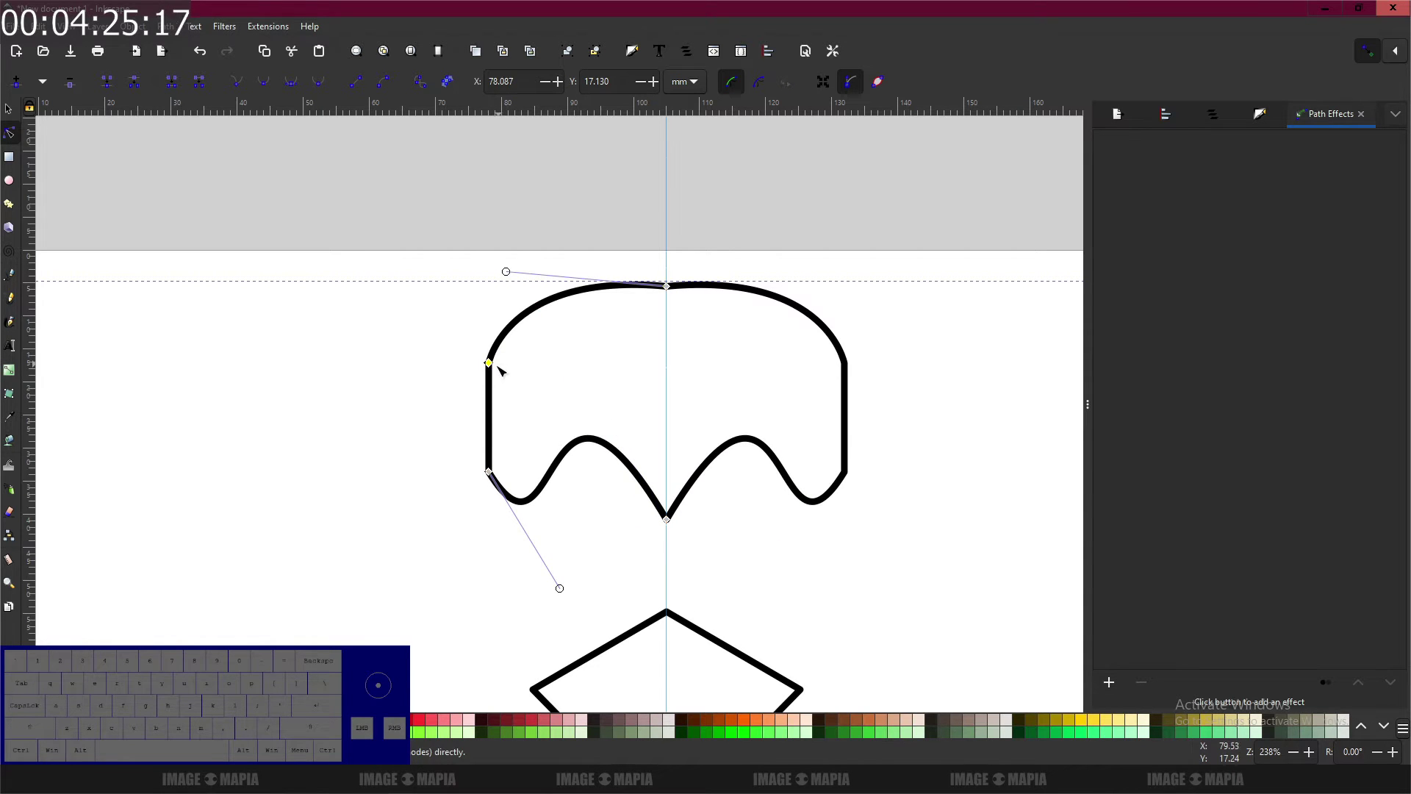
drag(488, 362, 388, 318)
Step: Open the zigzag path for node editing and raise its lowest end node to about X 99.1, Y 99.8 mm
drag(794, 427, 749, 346)
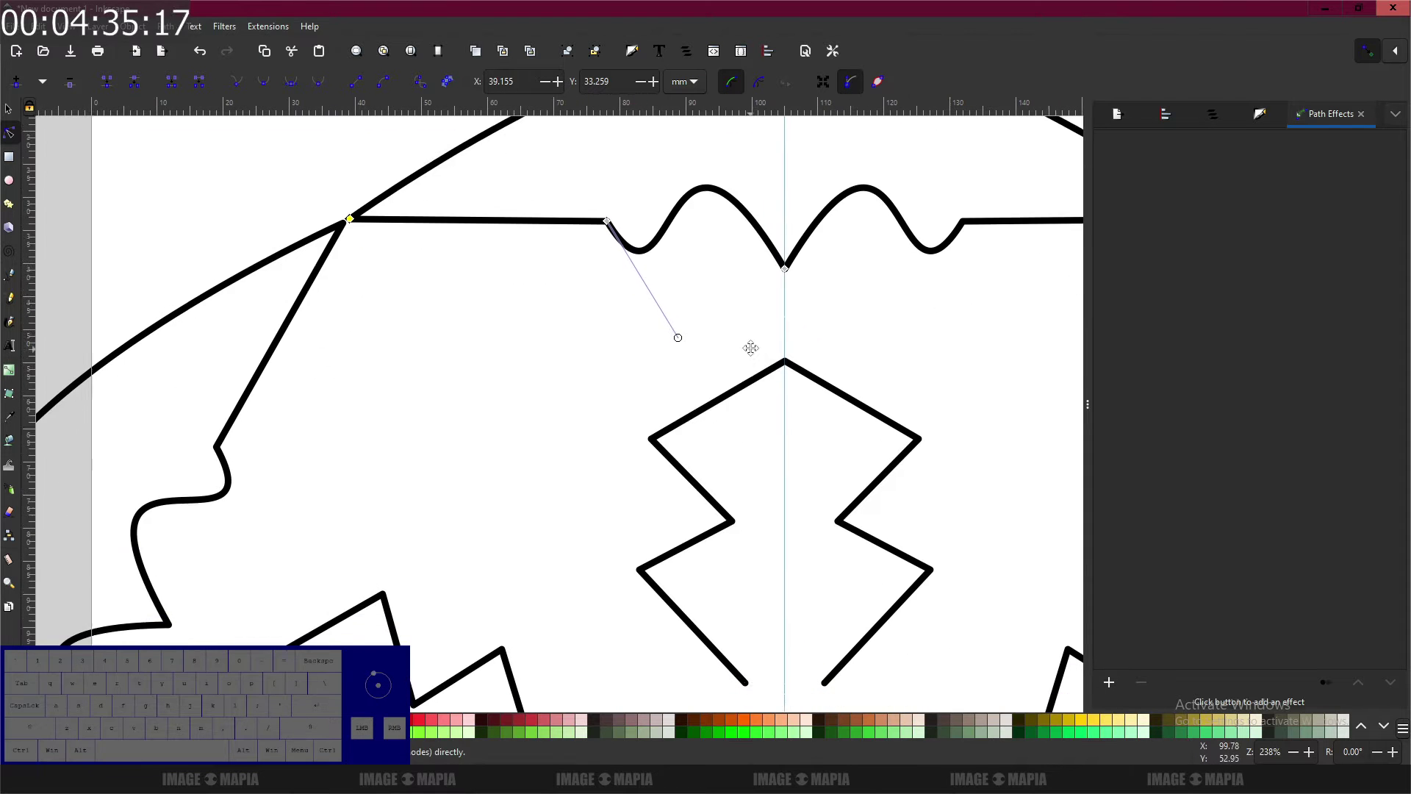
click(743, 377)
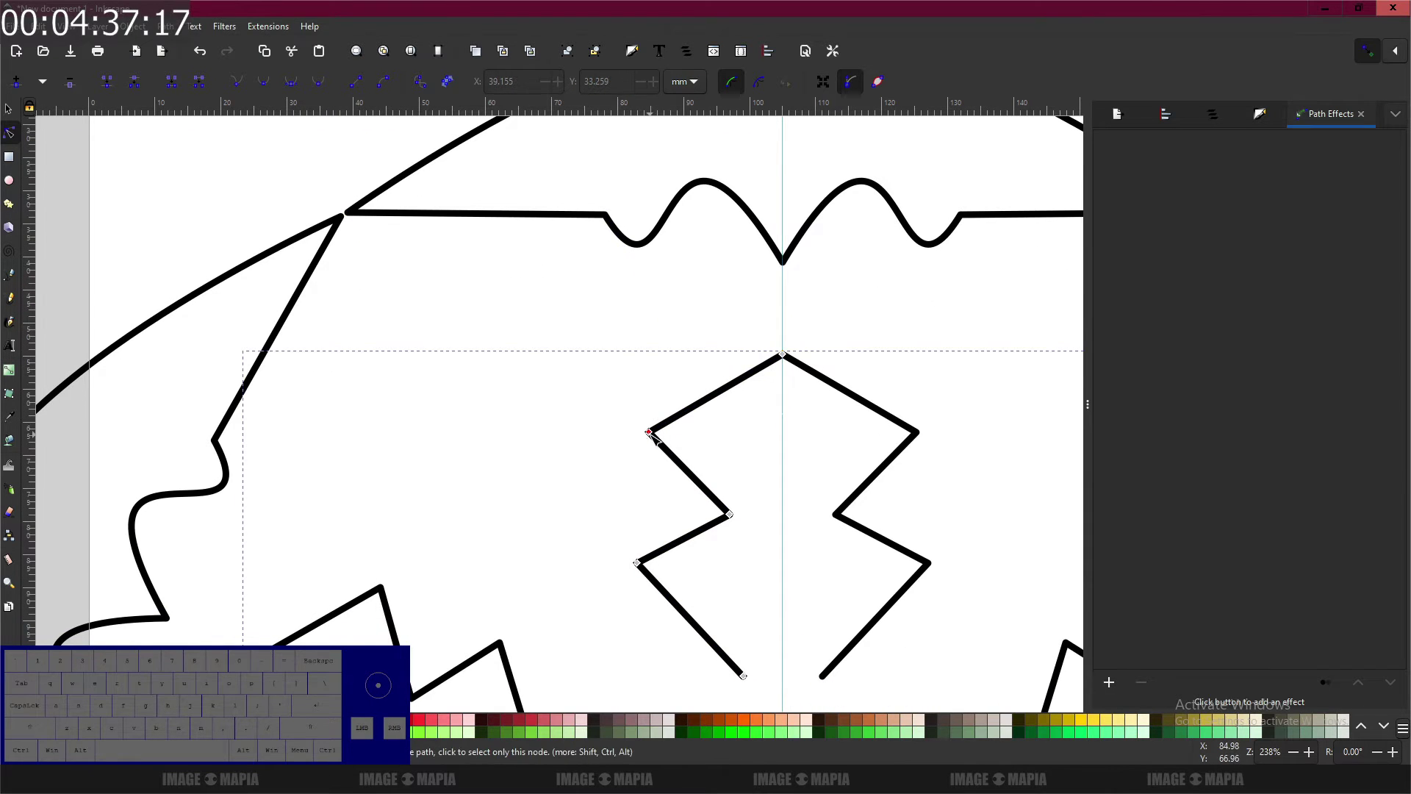
scroll(719, 495, down, 8)
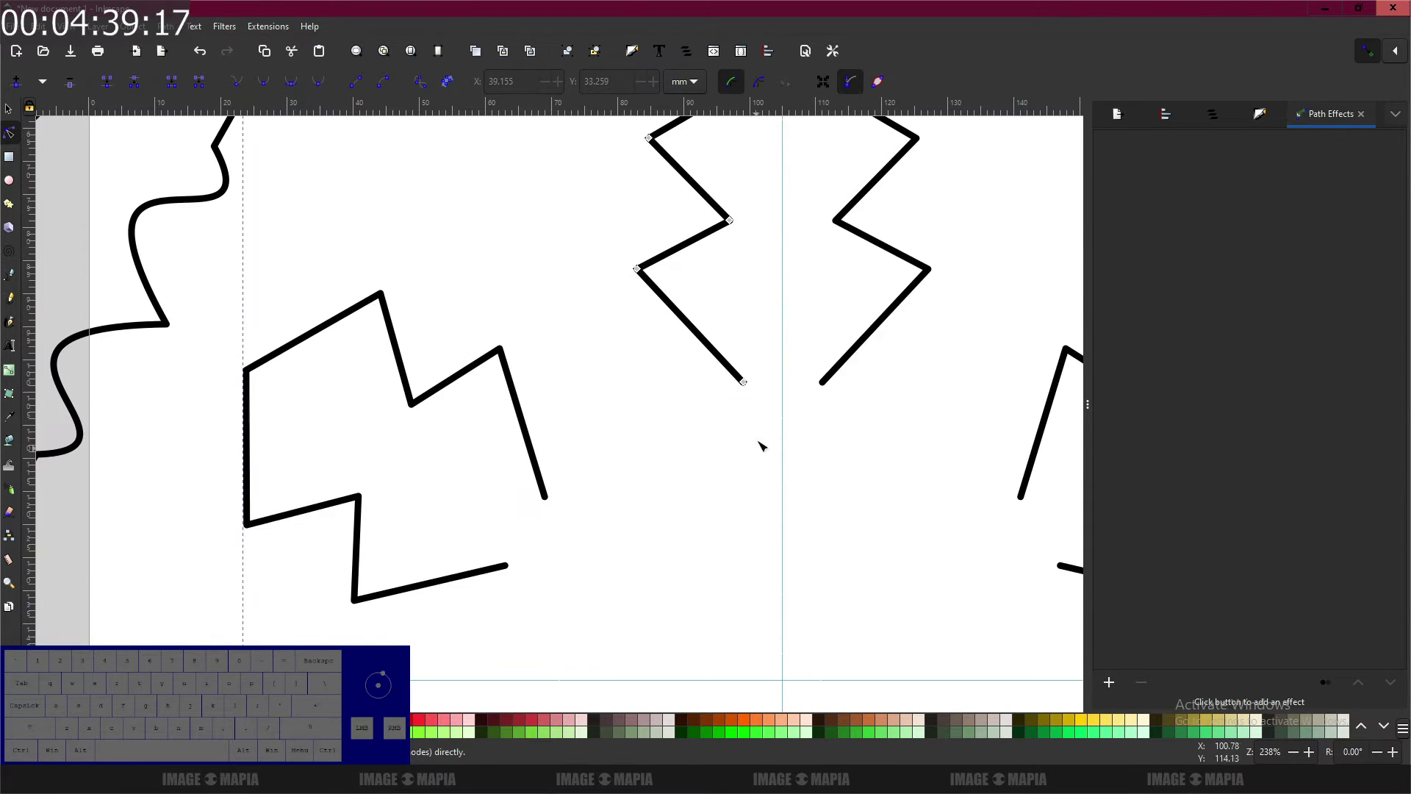
mouse_move(743, 382)
mouse_down()
mouse_move(762, 432)
mouse_move(762, 518)
mouse_move(745, 358)
mouse_up()
Step: Curve the zigzag path's first, third and last segments by pulling handles from its top, middle and lowest end nodes
scroll(753, 336, up, 5)
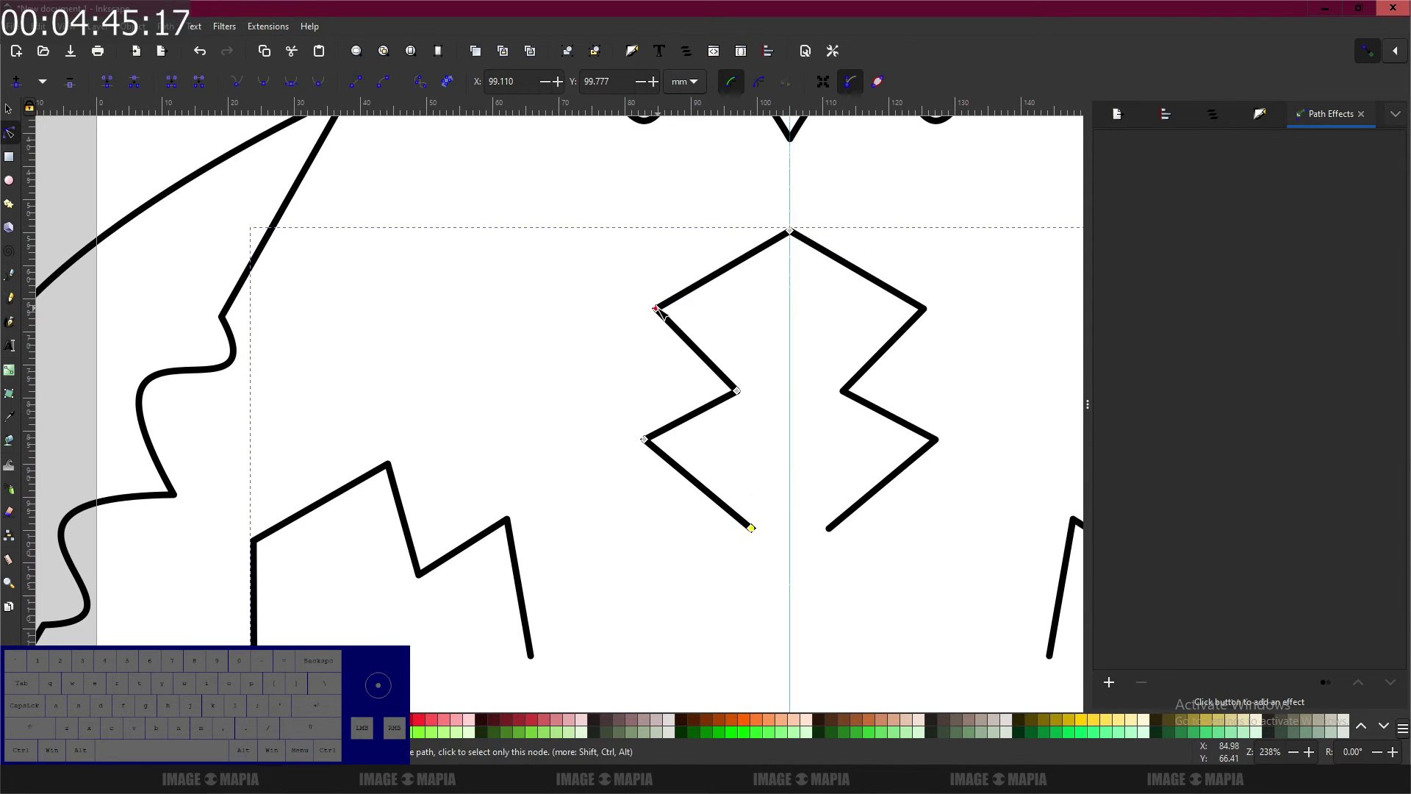
scroll(767, 252, down, 1)
scroll(791, 294, up, 2)
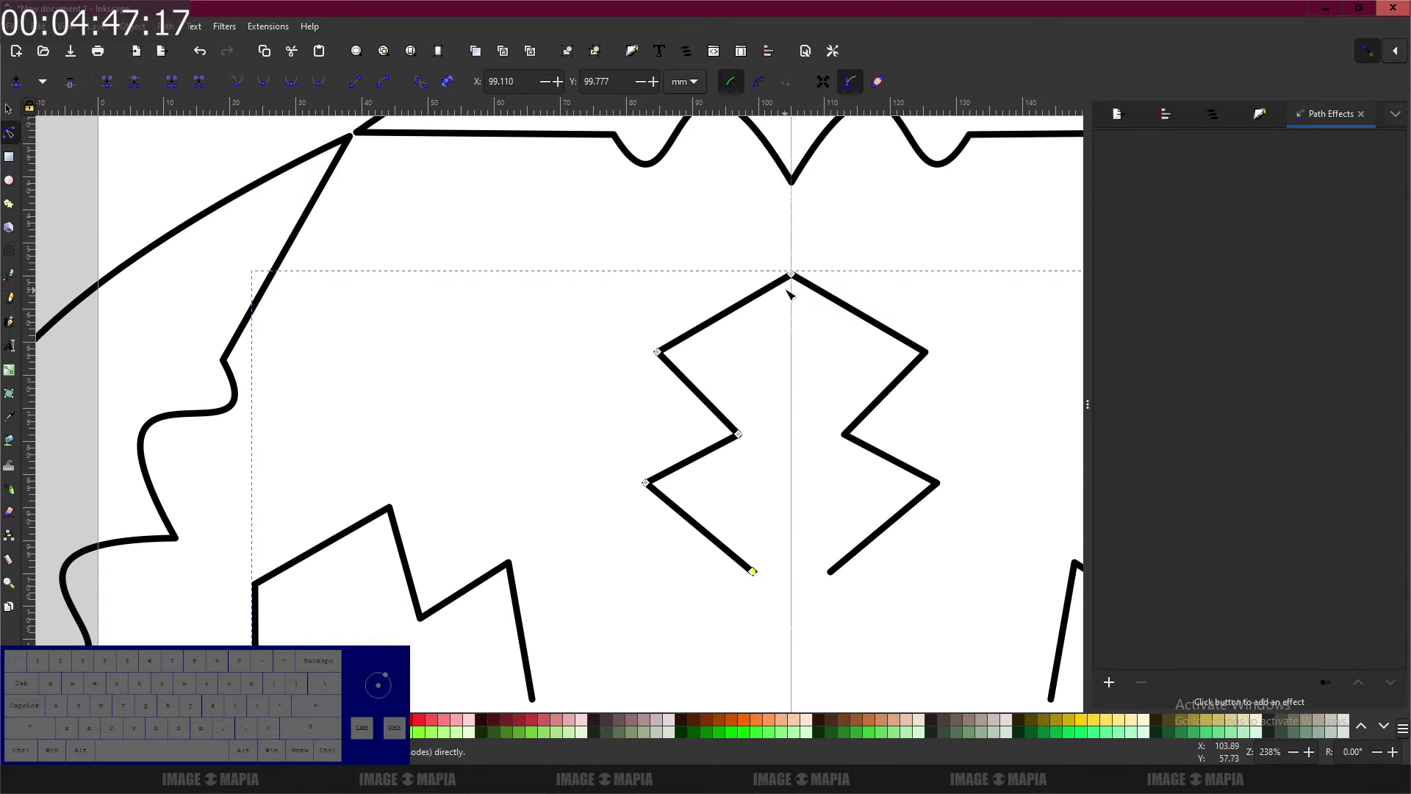
drag(791, 276, 611, 204)
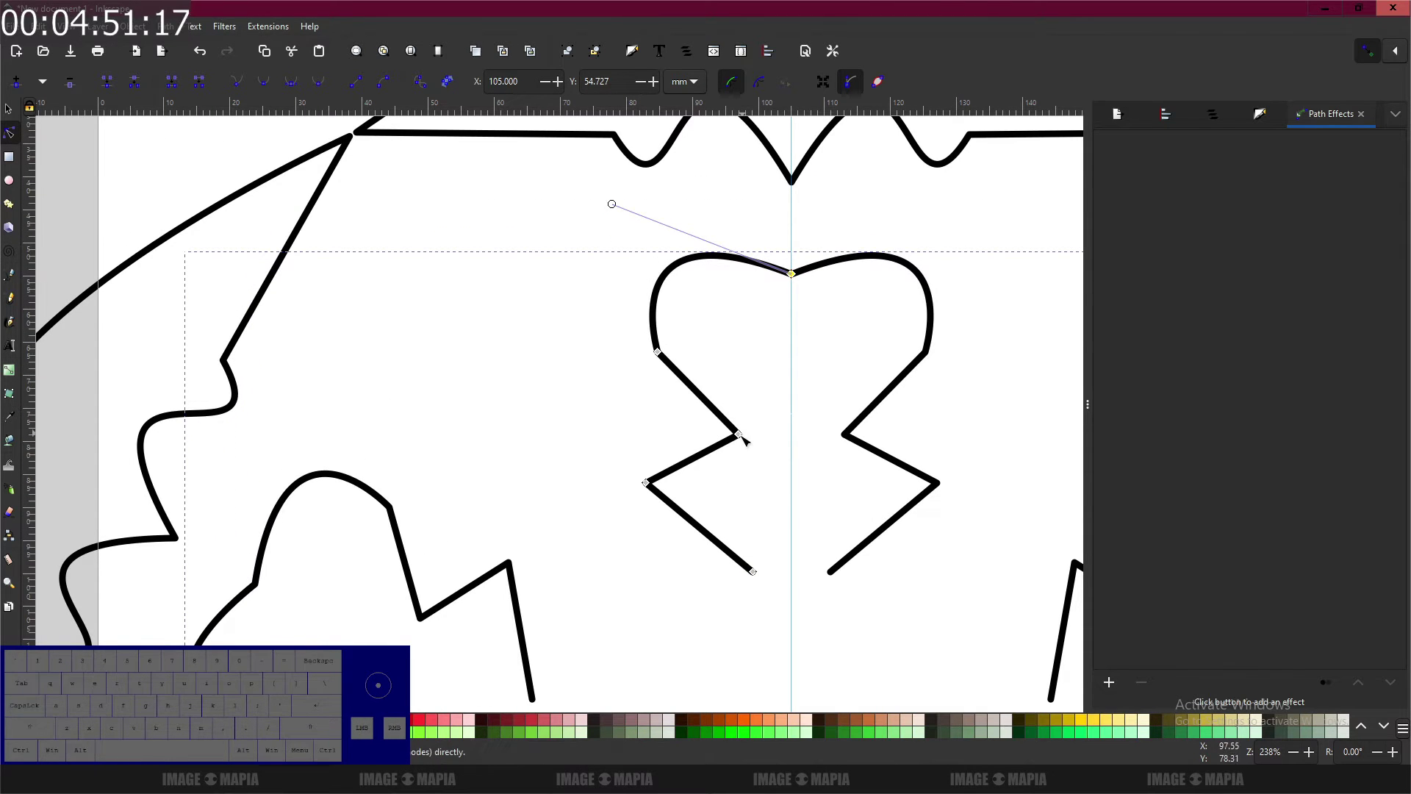
drag(740, 436, 781, 520)
drag(753, 571, 669, 596)
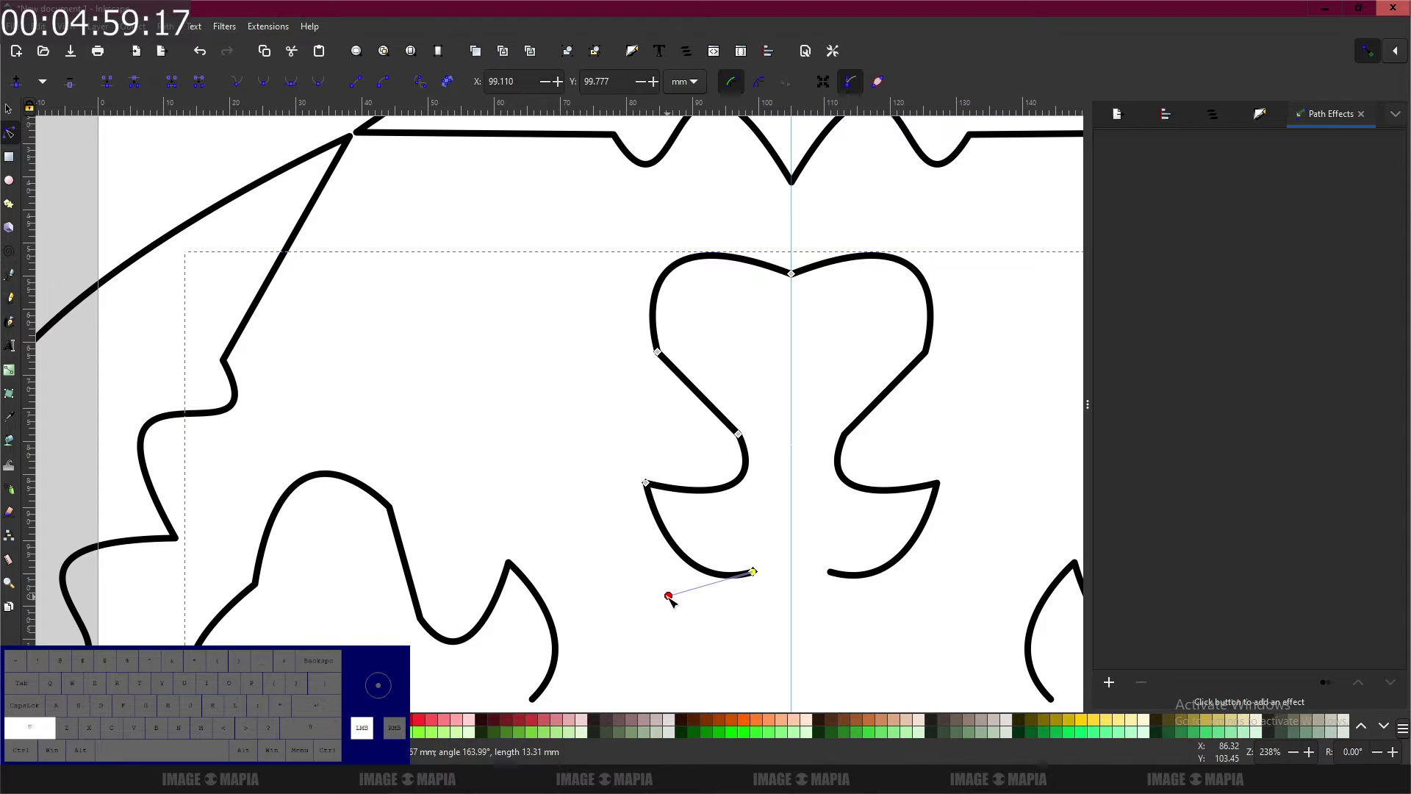
Step: Snap the zigzag path's lowest end node onto the vertical guide at about X 105, Y 100.1 mm
drag(753, 571, 786, 577)
scroll(815, 452, up, 4)
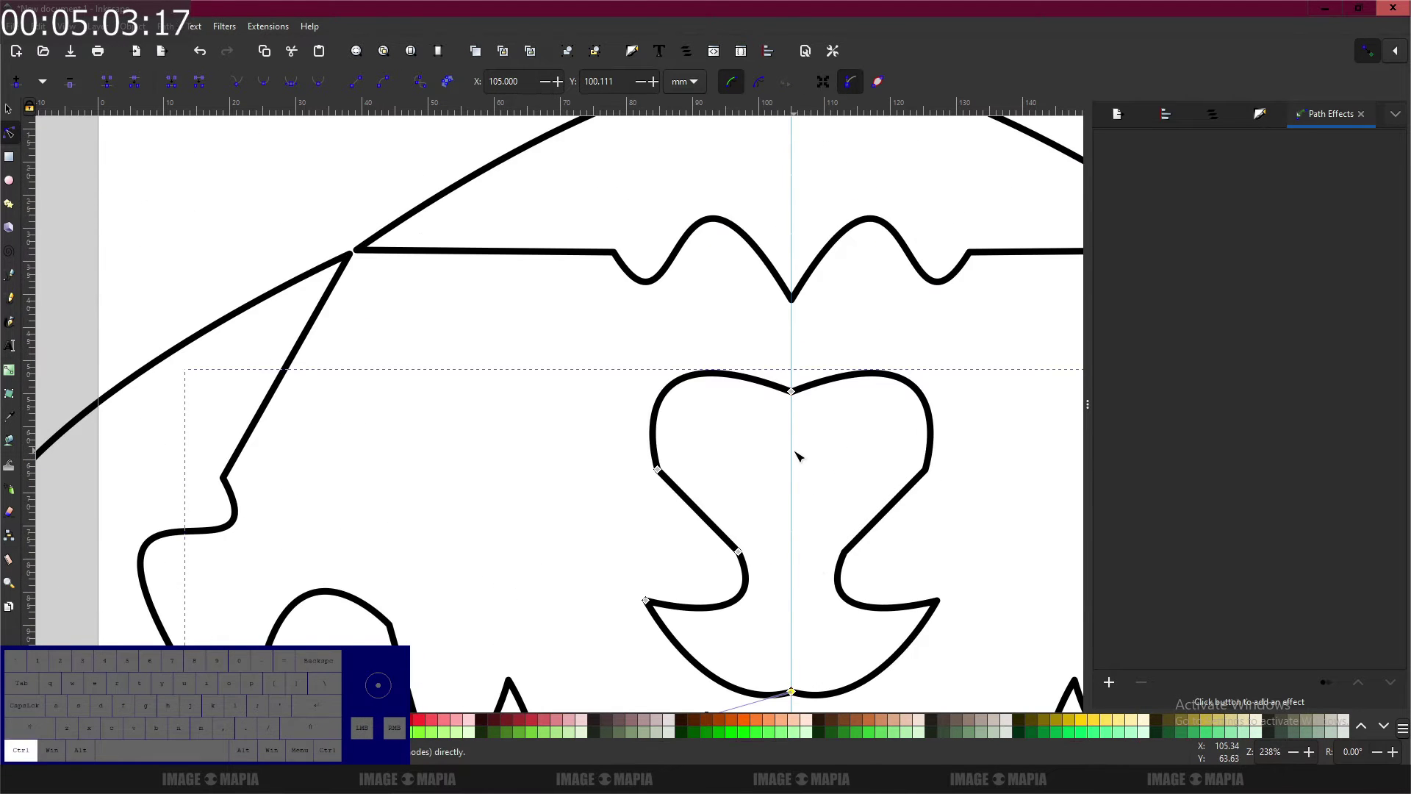
ctrl+scroll(799, 456, down, 5)
ctrl+scroll(641, 381, up, 2)
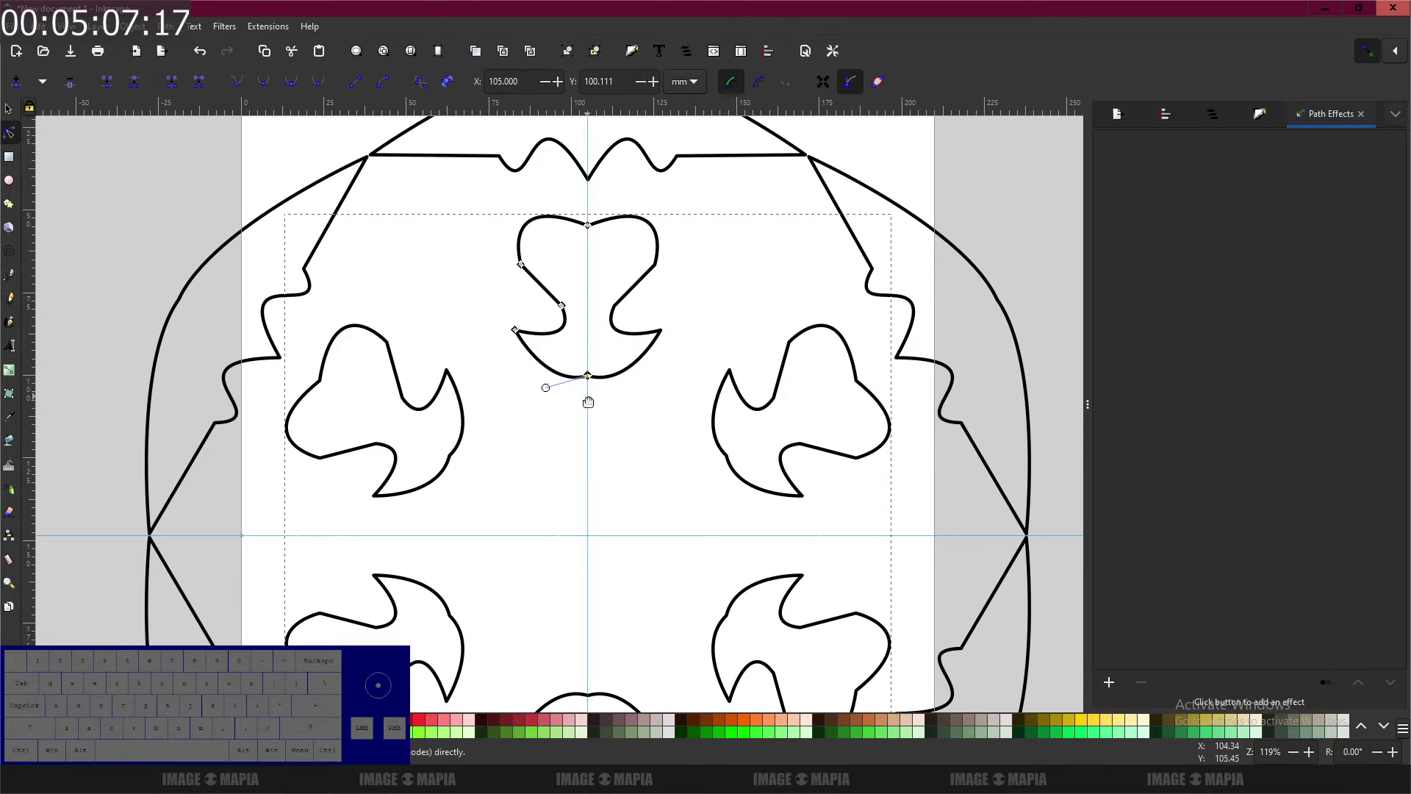
drag(581, 433, 653, 394)
drag(660, 336, 661, 338)
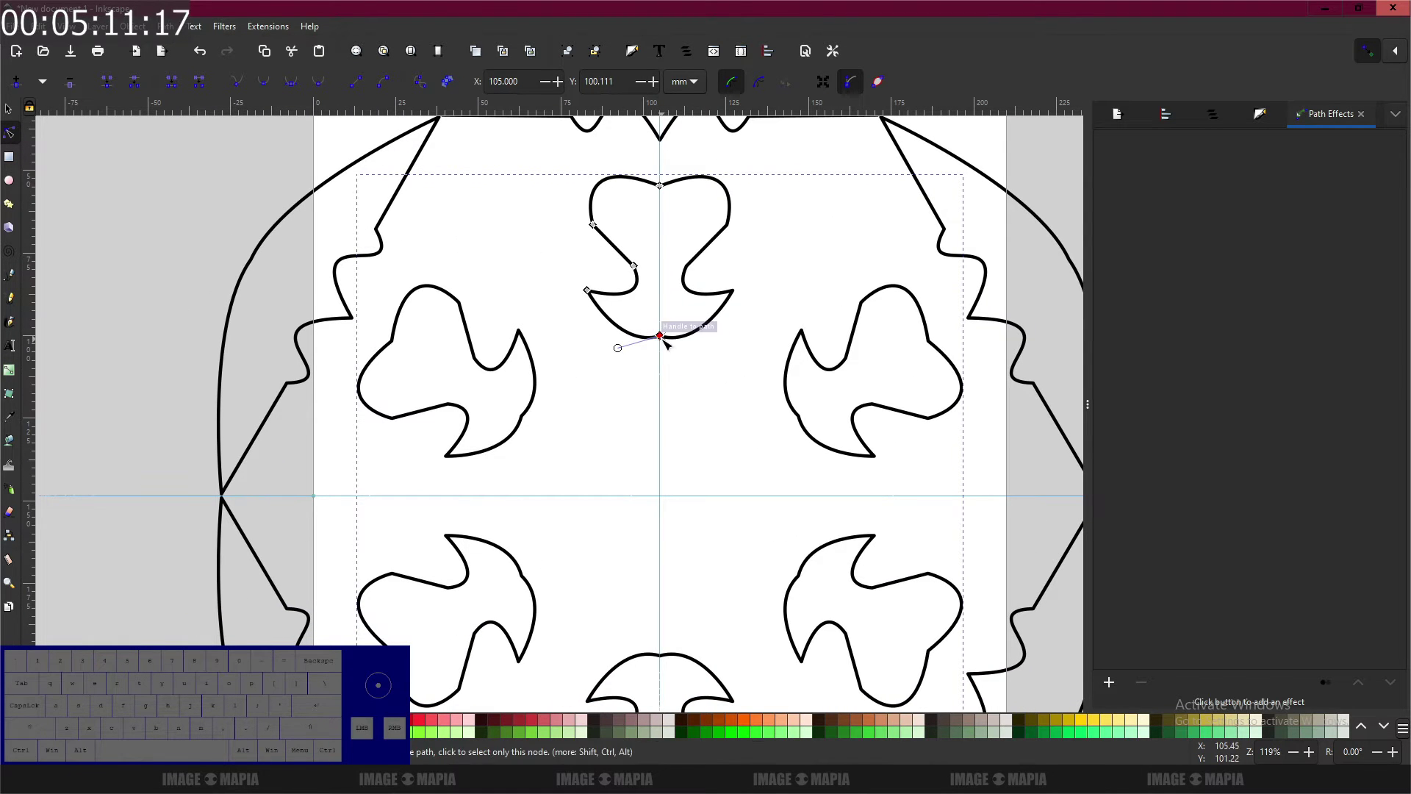
Step: Continue the inner path from its lowest node with straight zigzag segments down to the guide crossing, using the Pen tool
click(11, 277)
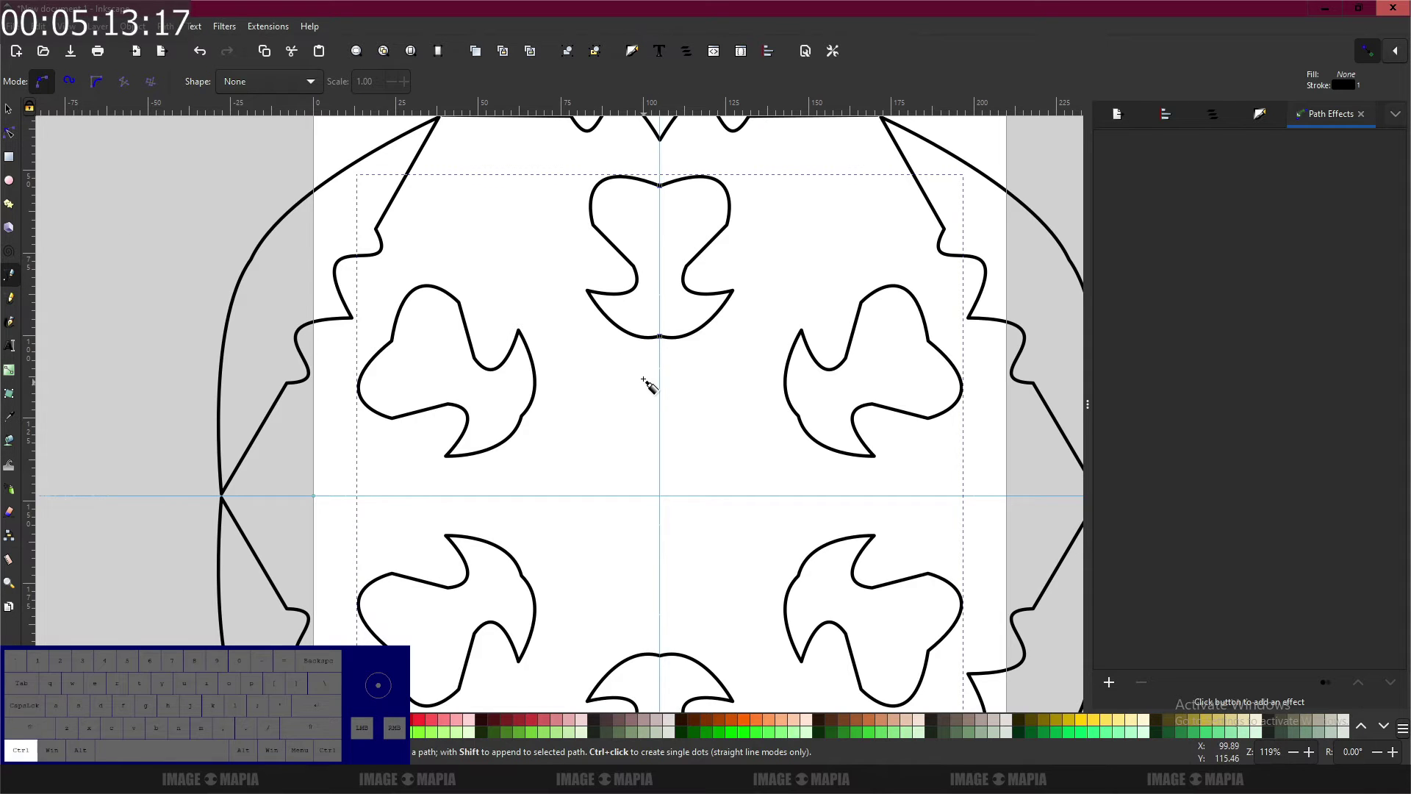
scroll(649, 386, up, 2)
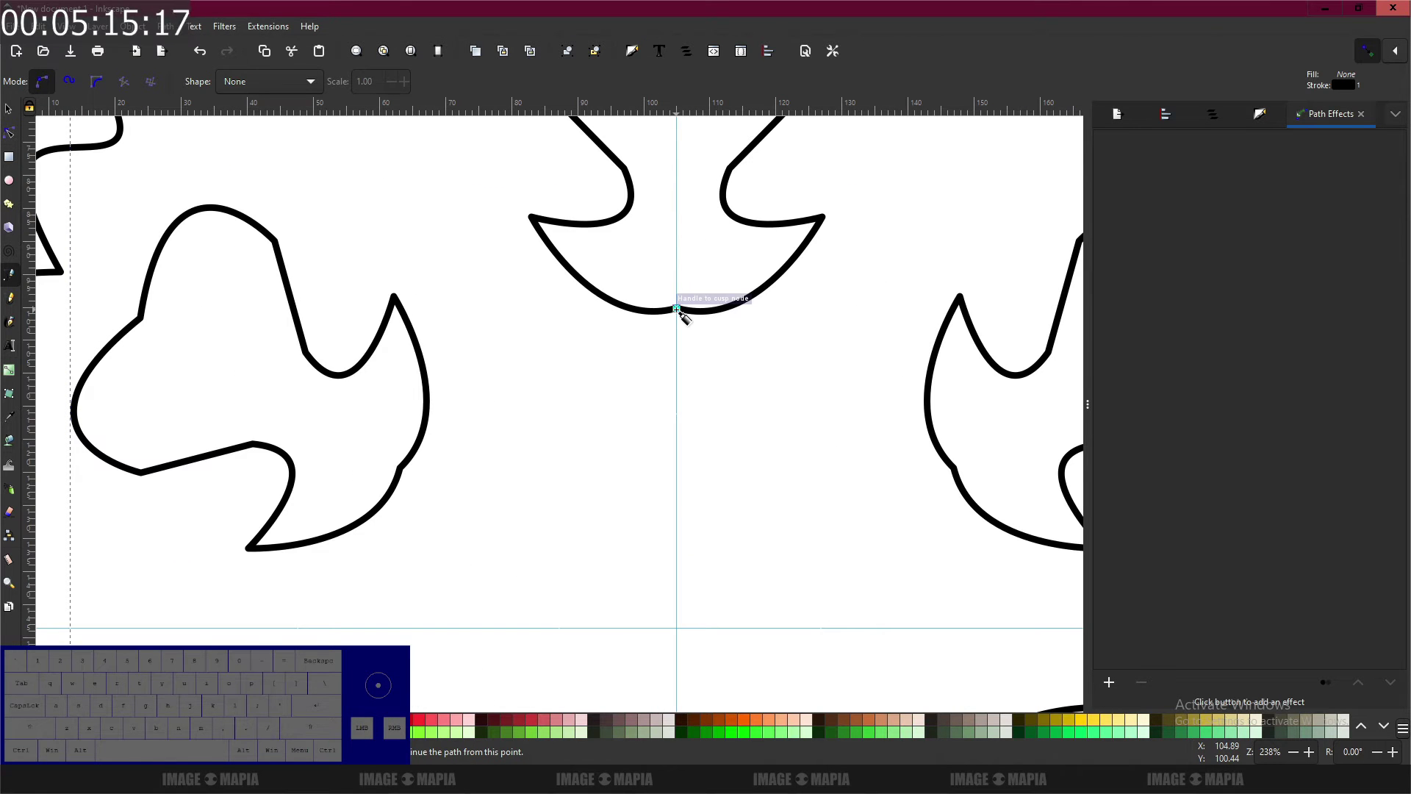
click(677, 309)
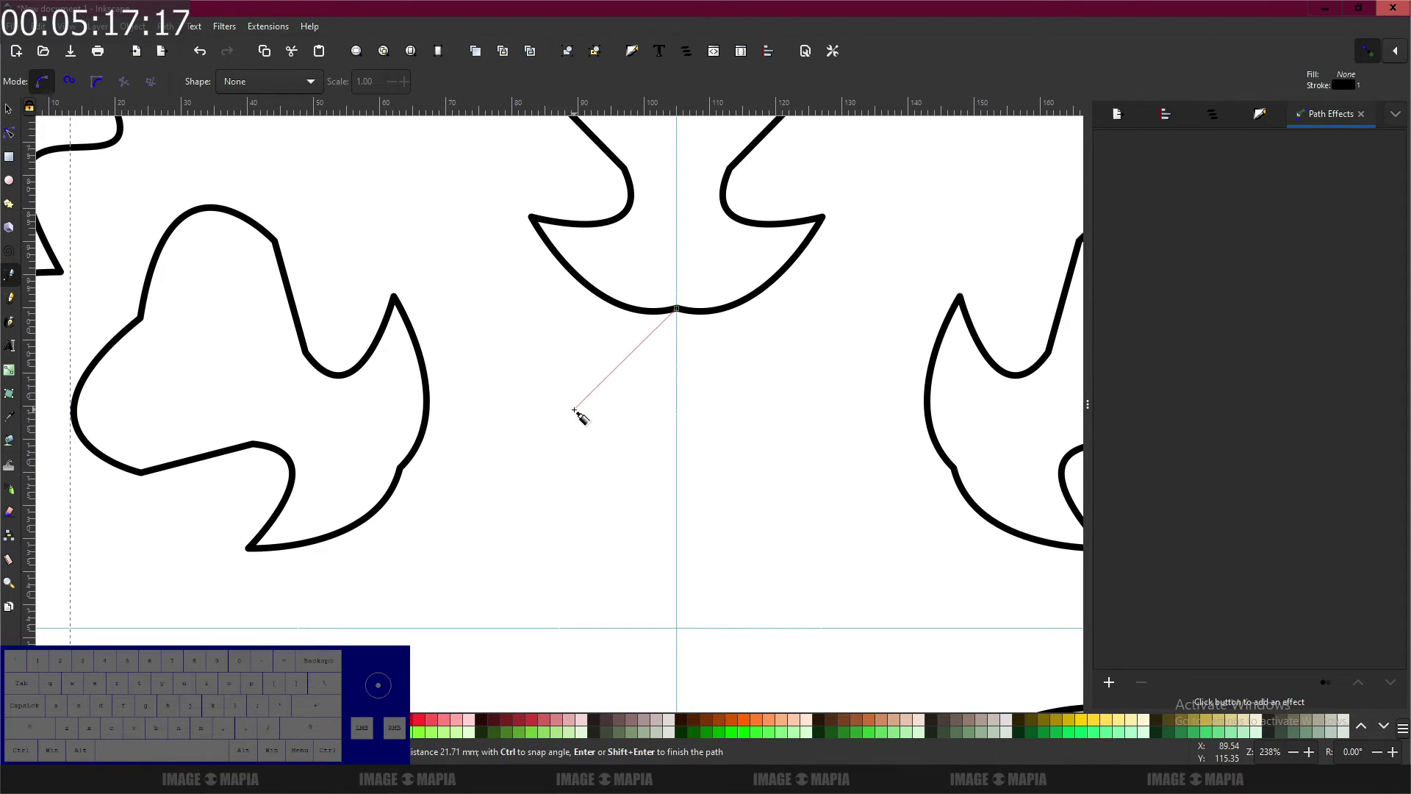
click(565, 413)
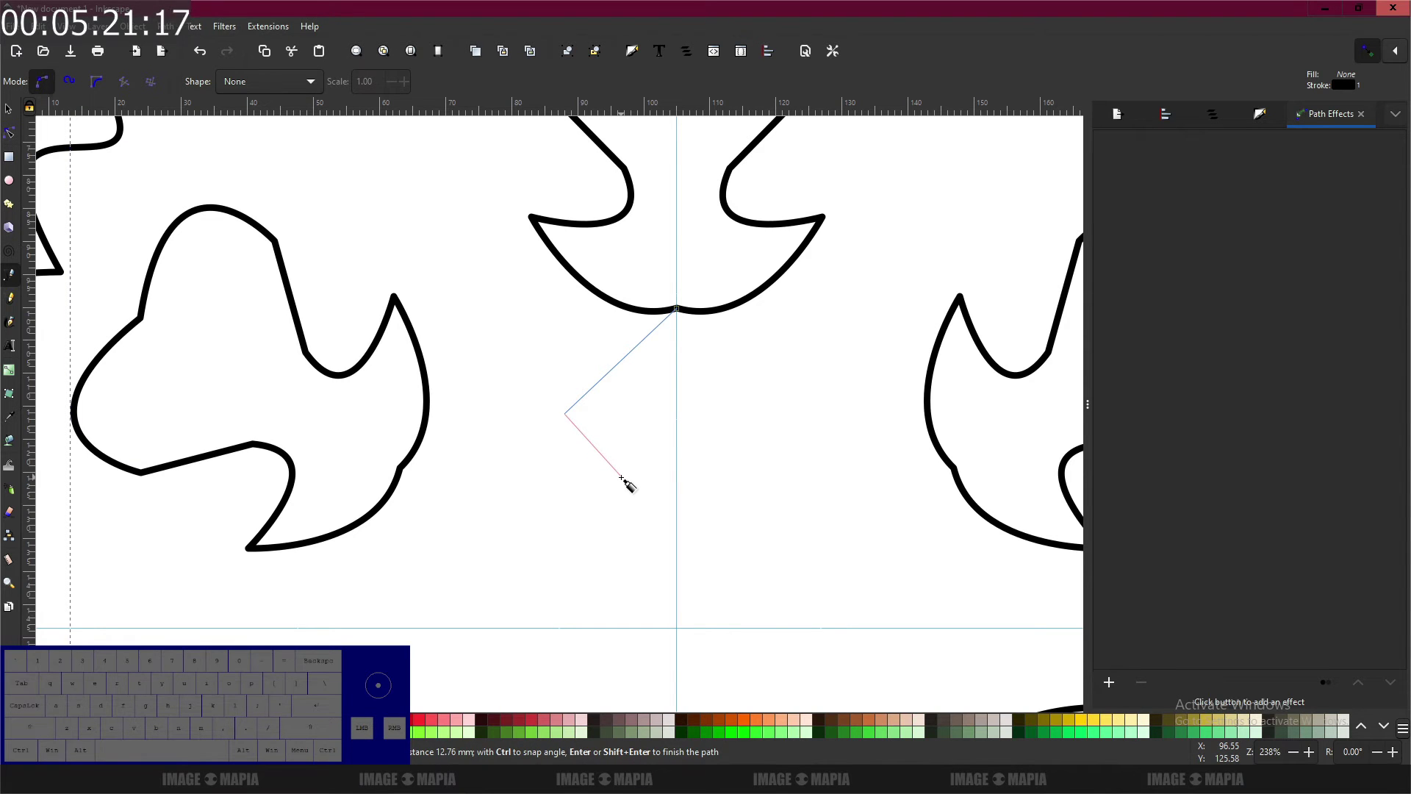
click(630, 486)
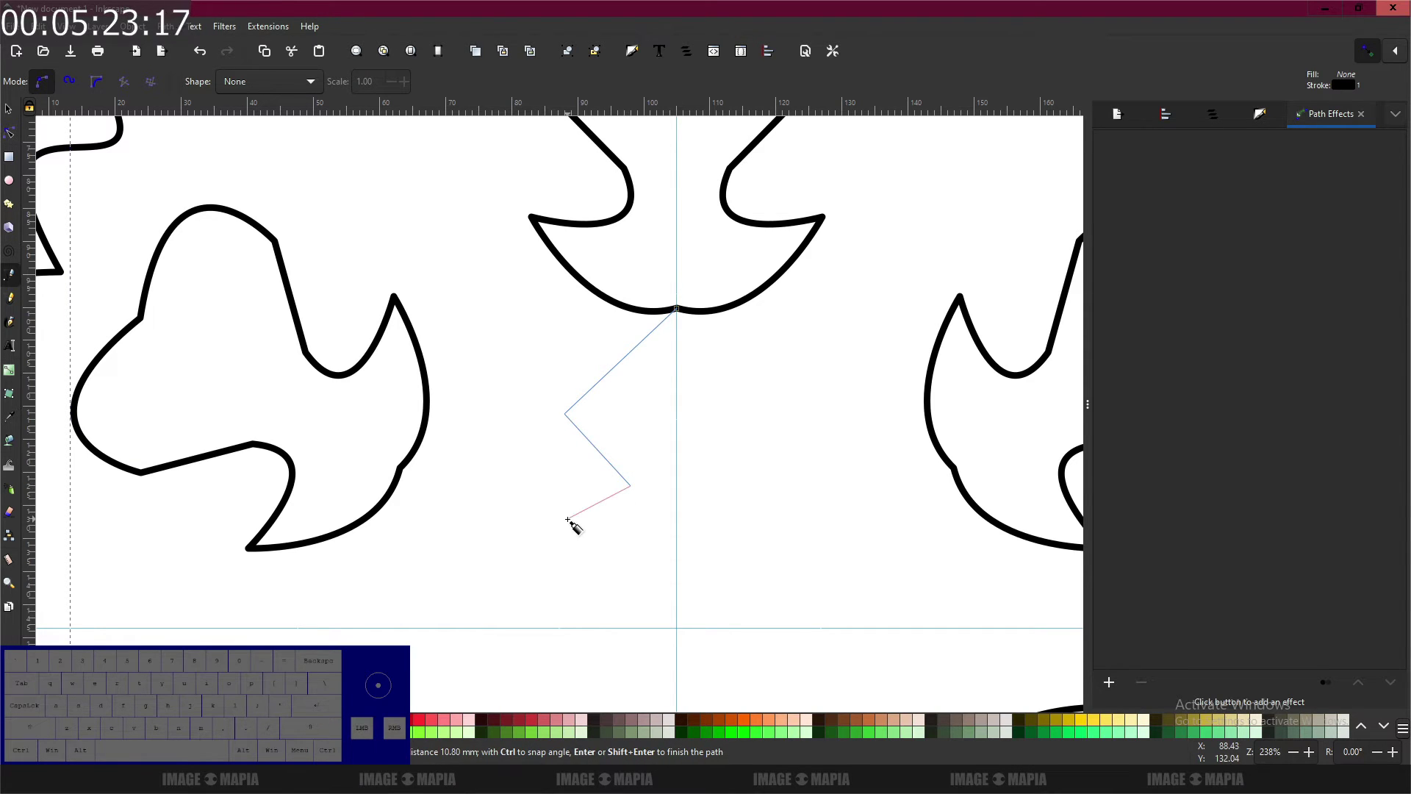
click(576, 519)
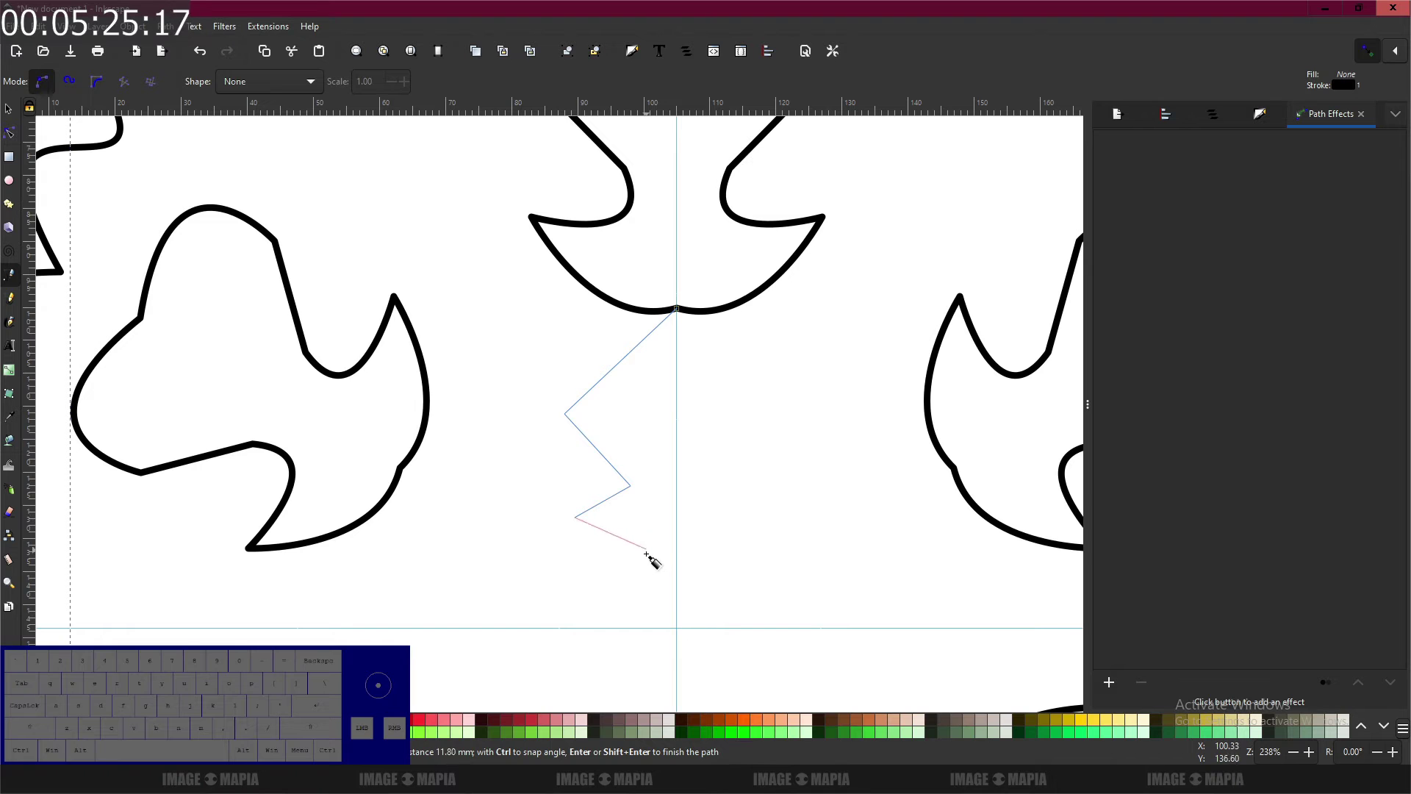
click(677, 629)
key(Return)
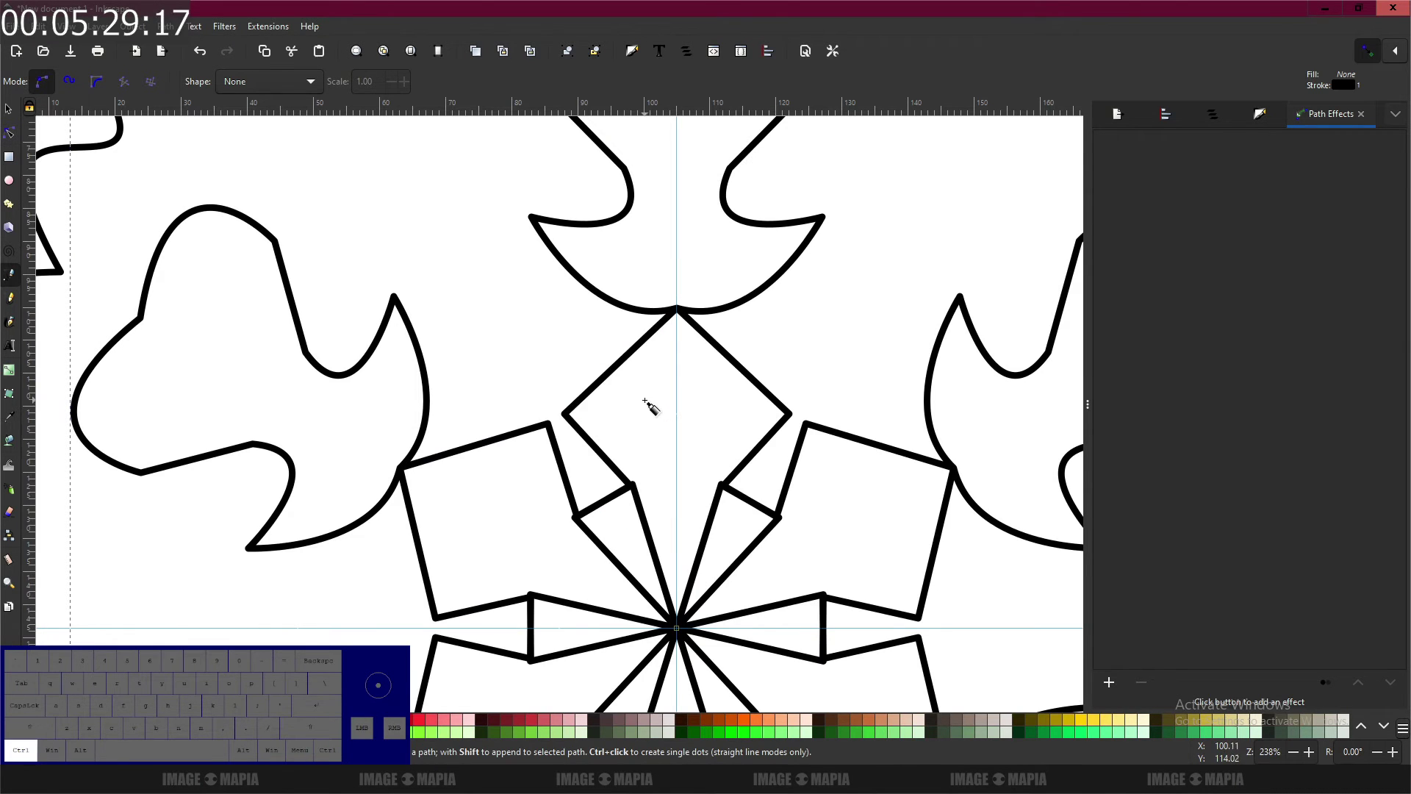
Step: Move the new zigzag's two lower corner nodes inward, the lowest to about X 96, Y 128.5 mm, and its outer corner to X 85.4, Y 112.3 mm
scroll(649, 404, down, 4)
scroll(647, 408, up, 4)
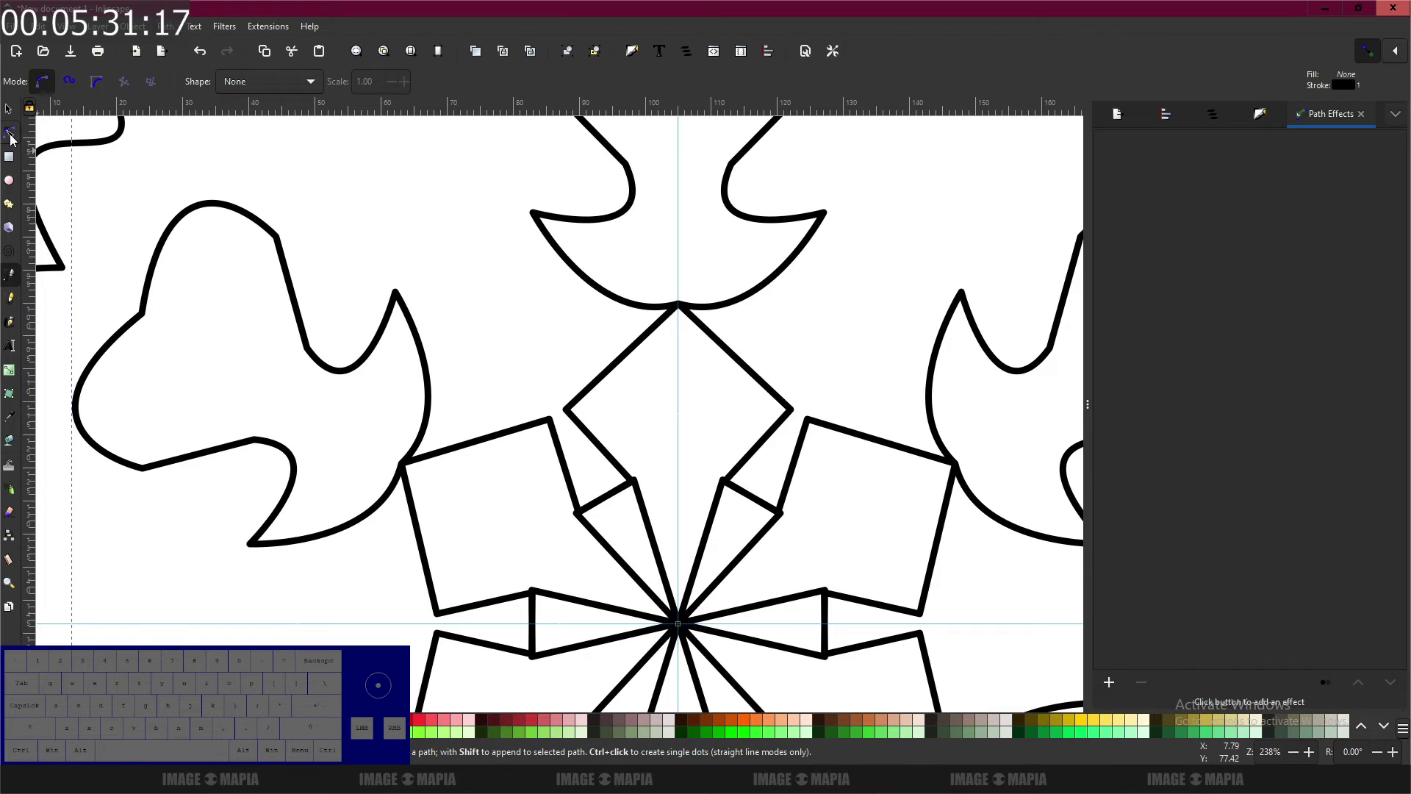
click(10, 136)
drag(637, 489, 648, 445)
drag(577, 515, 629, 497)
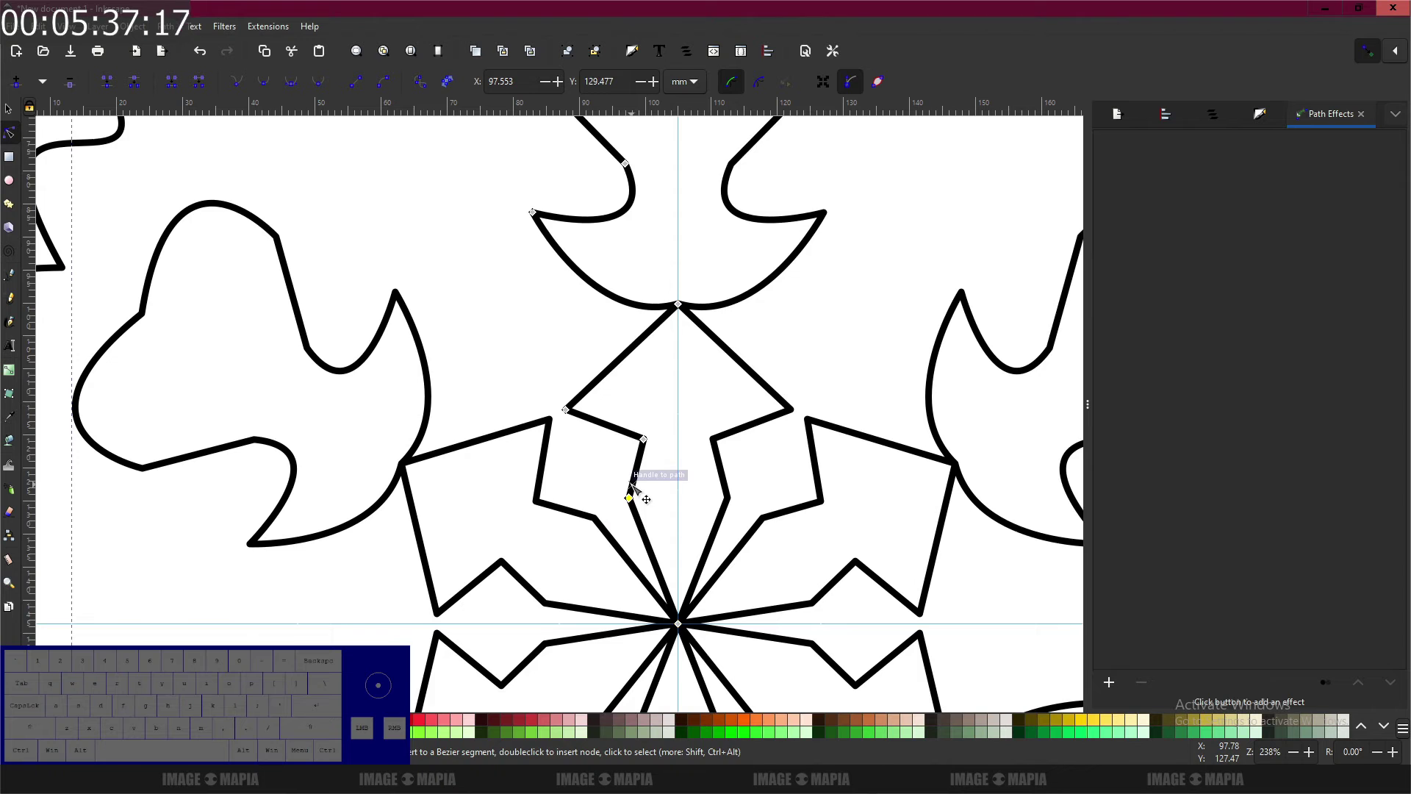
ctrl+scroll(628, 497, down, 4)
ctrl+scroll(640, 448, up, 4)
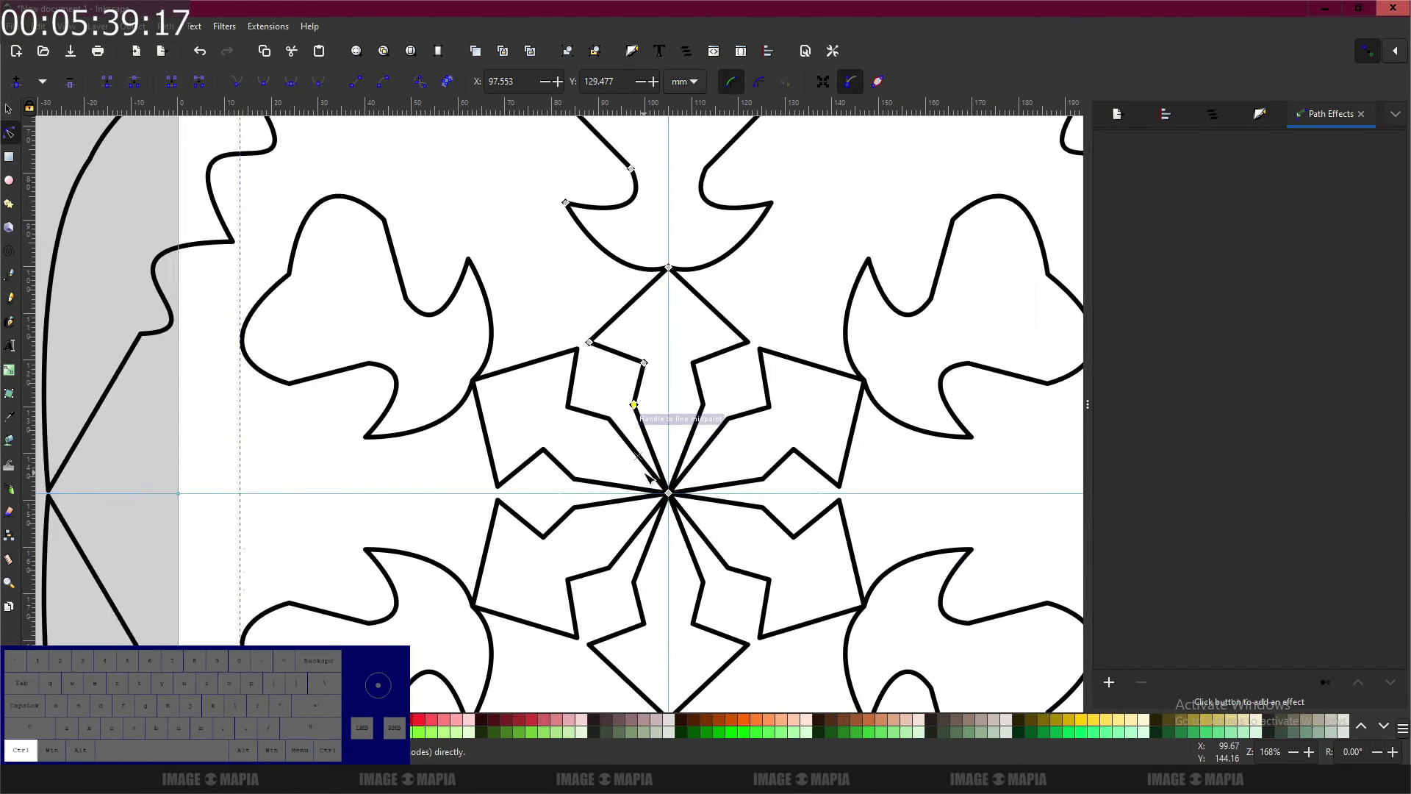
scroll(632, 485, up, 2)
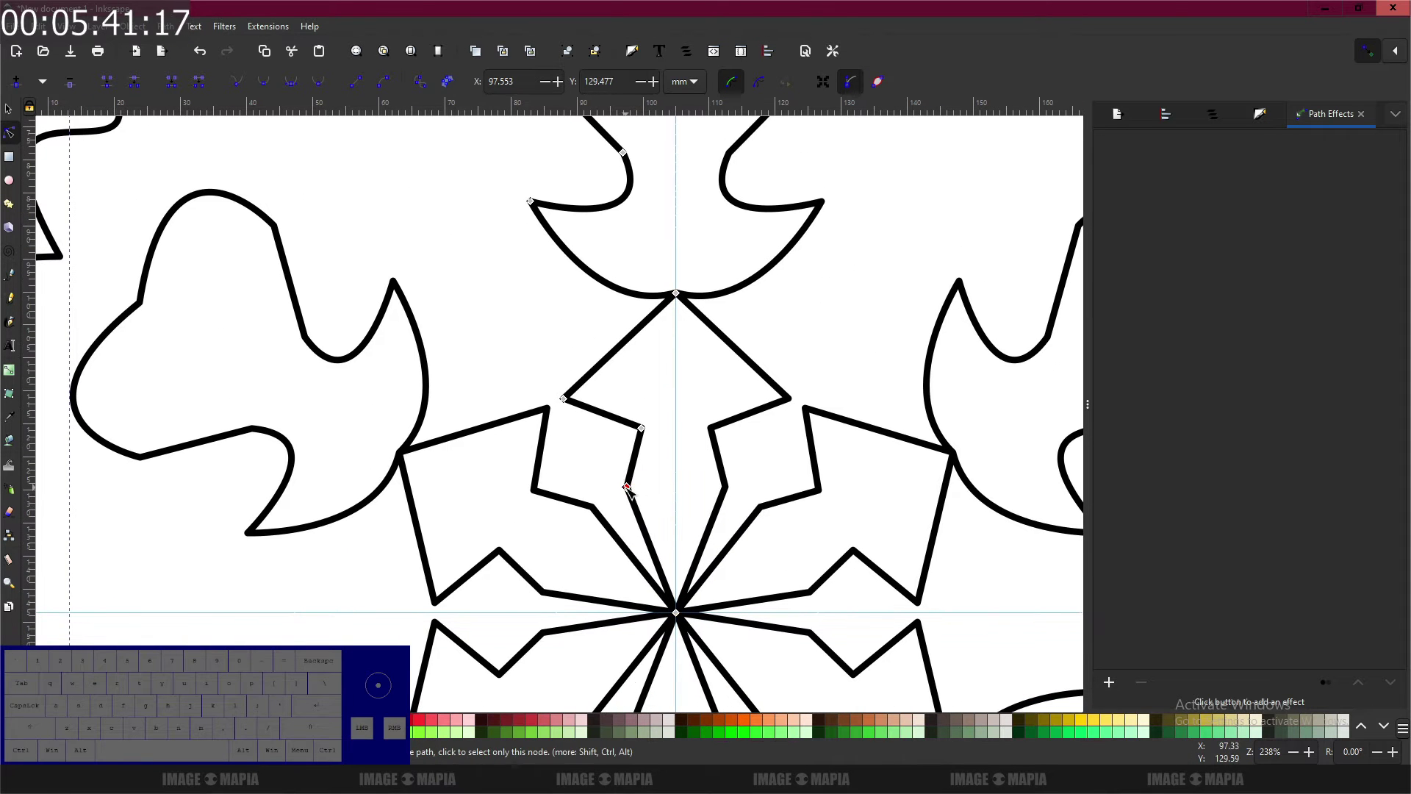
drag(626, 488, 616, 481)
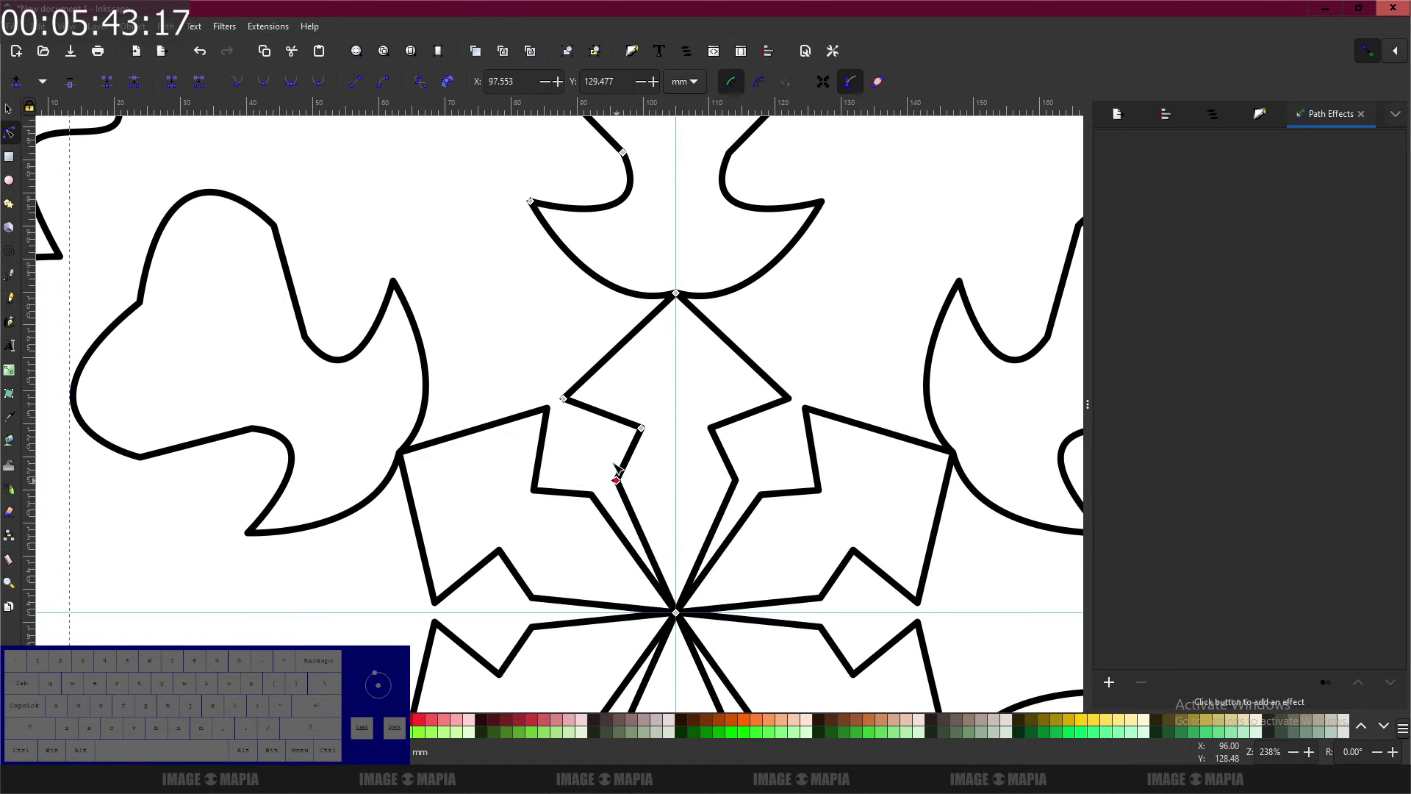
drag(564, 399, 552, 376)
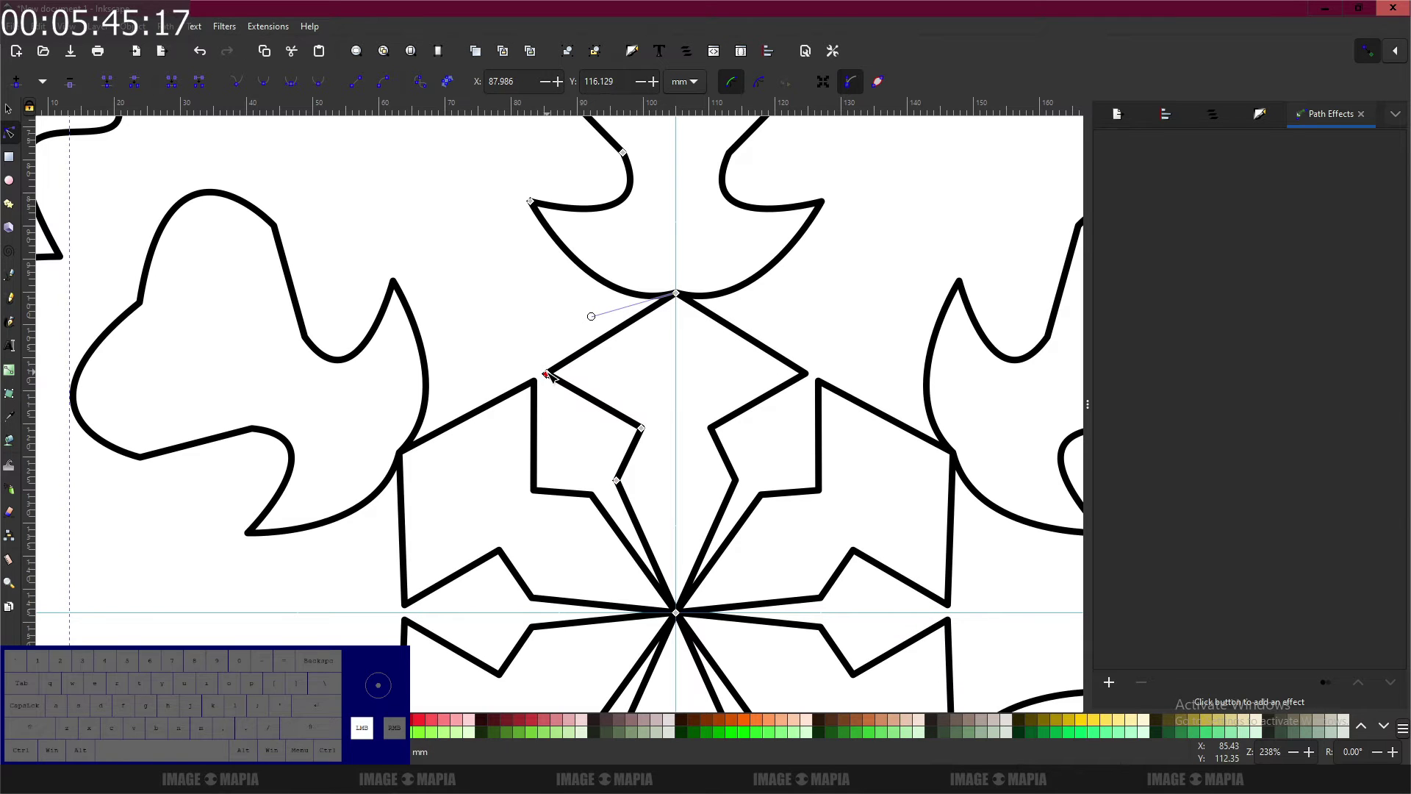
Step: Curve the zigzag's top segment with its node handles and move its outer corner node to about X 84.6, Y 112.8 mm
mouse_move(590, 316)
mouse_down()
mouse_move(597, 335)
mouse_move(588, 313)
mouse_up()
drag(546, 373, 536, 327)
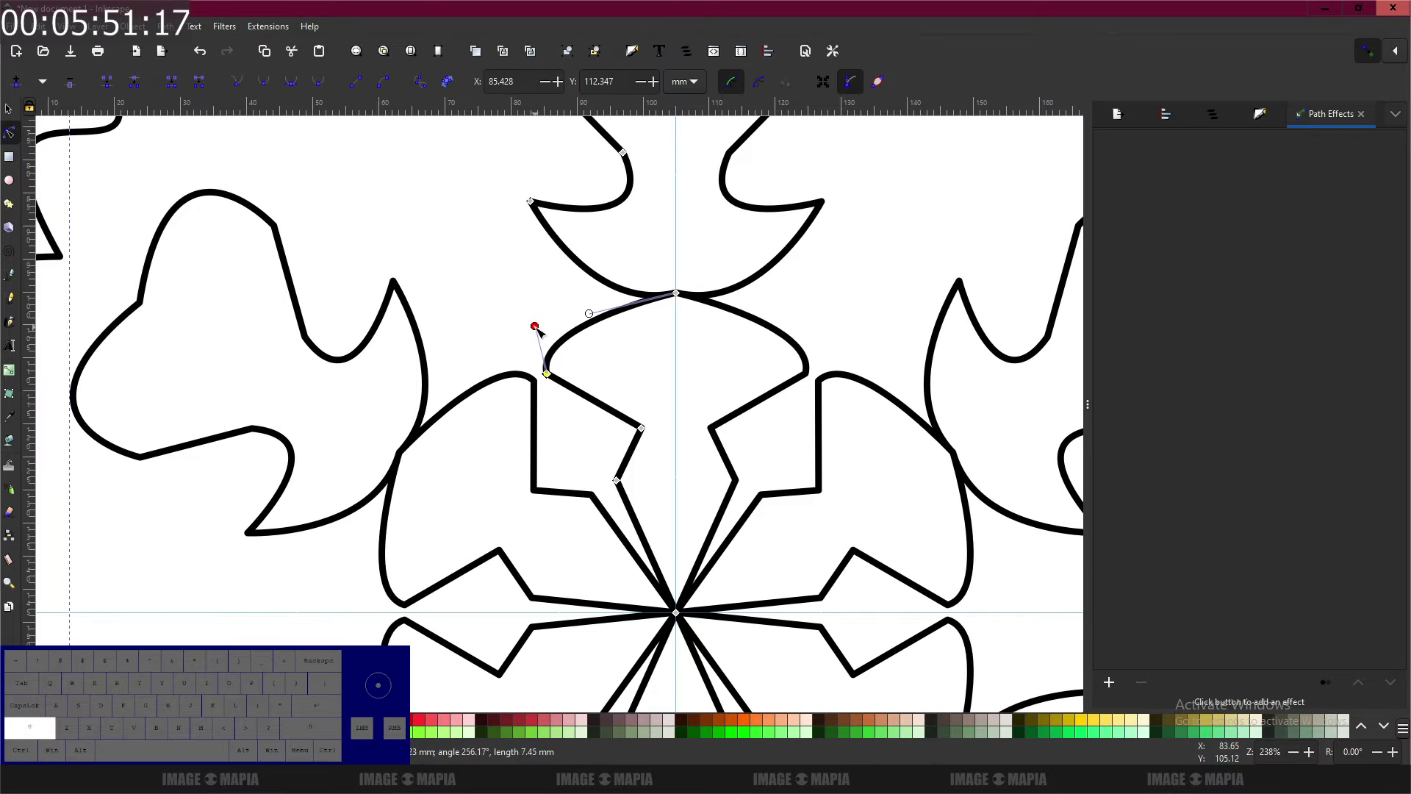
drag(547, 379, 546, 381)
scroll(646, 368, up, 2)
scroll(651, 375, down, 3)
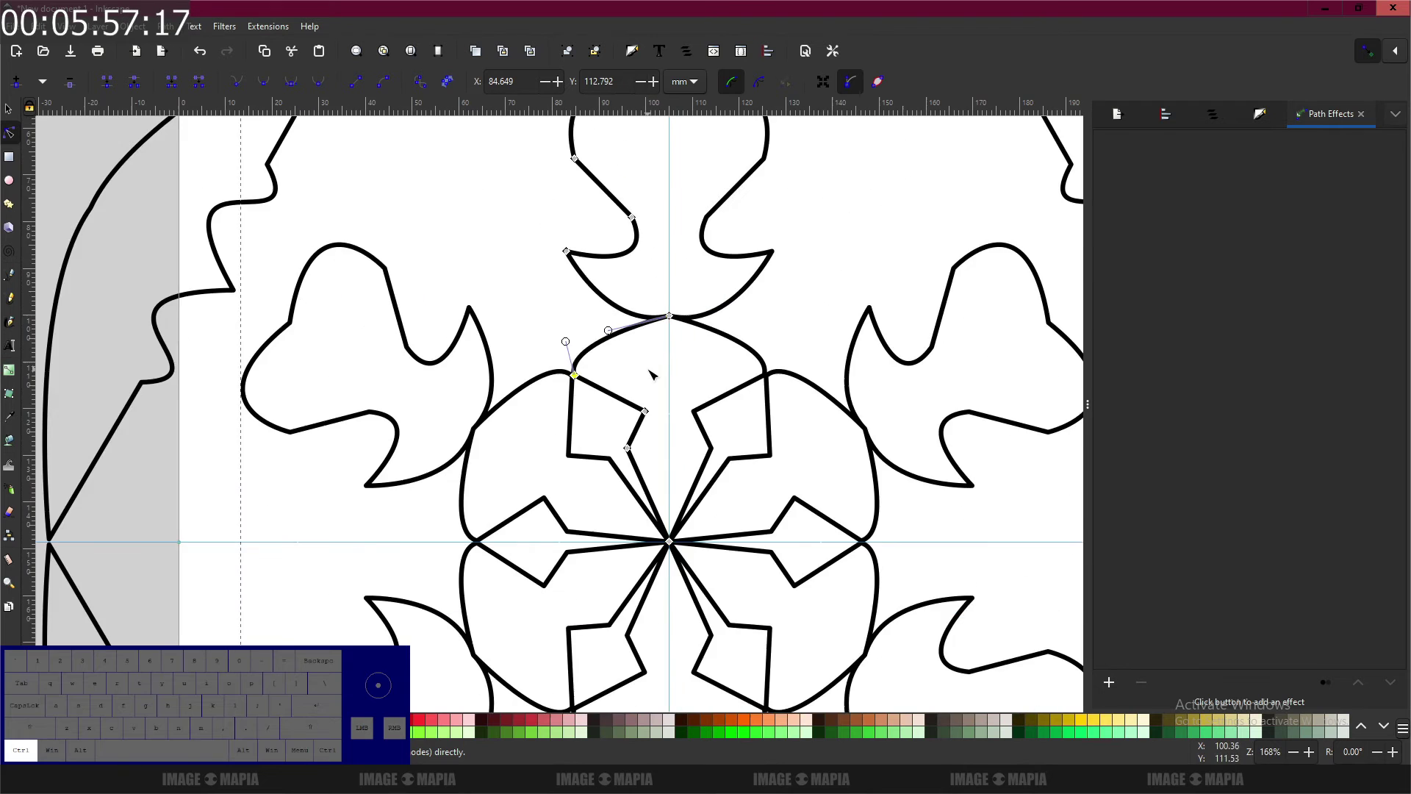
scroll(651, 375, down, 4)
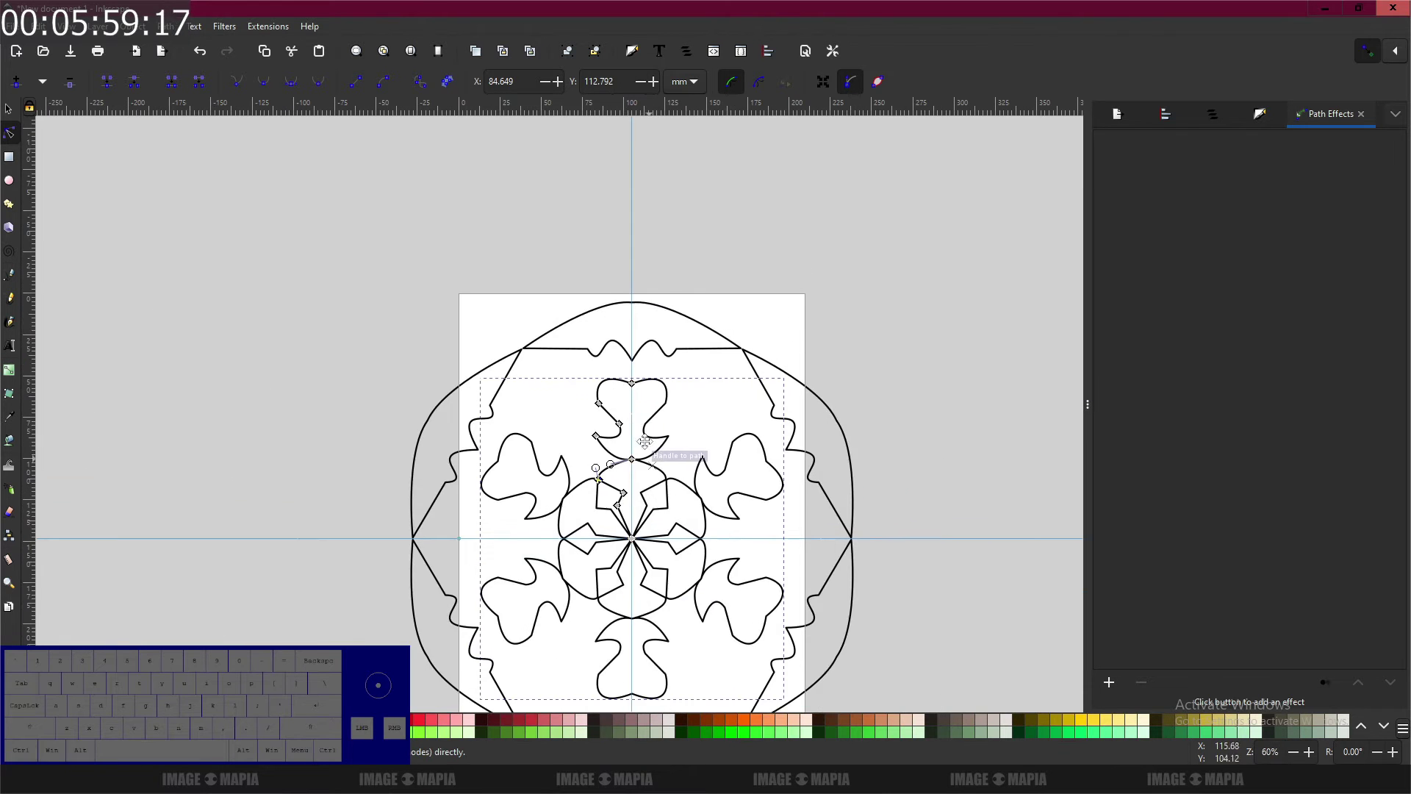
Step: Insert a node in the outer path's top segment, move it to about X 80.2, Y 19.6 mm, and pull its handles into a wave
scroll(645, 441, up, 3)
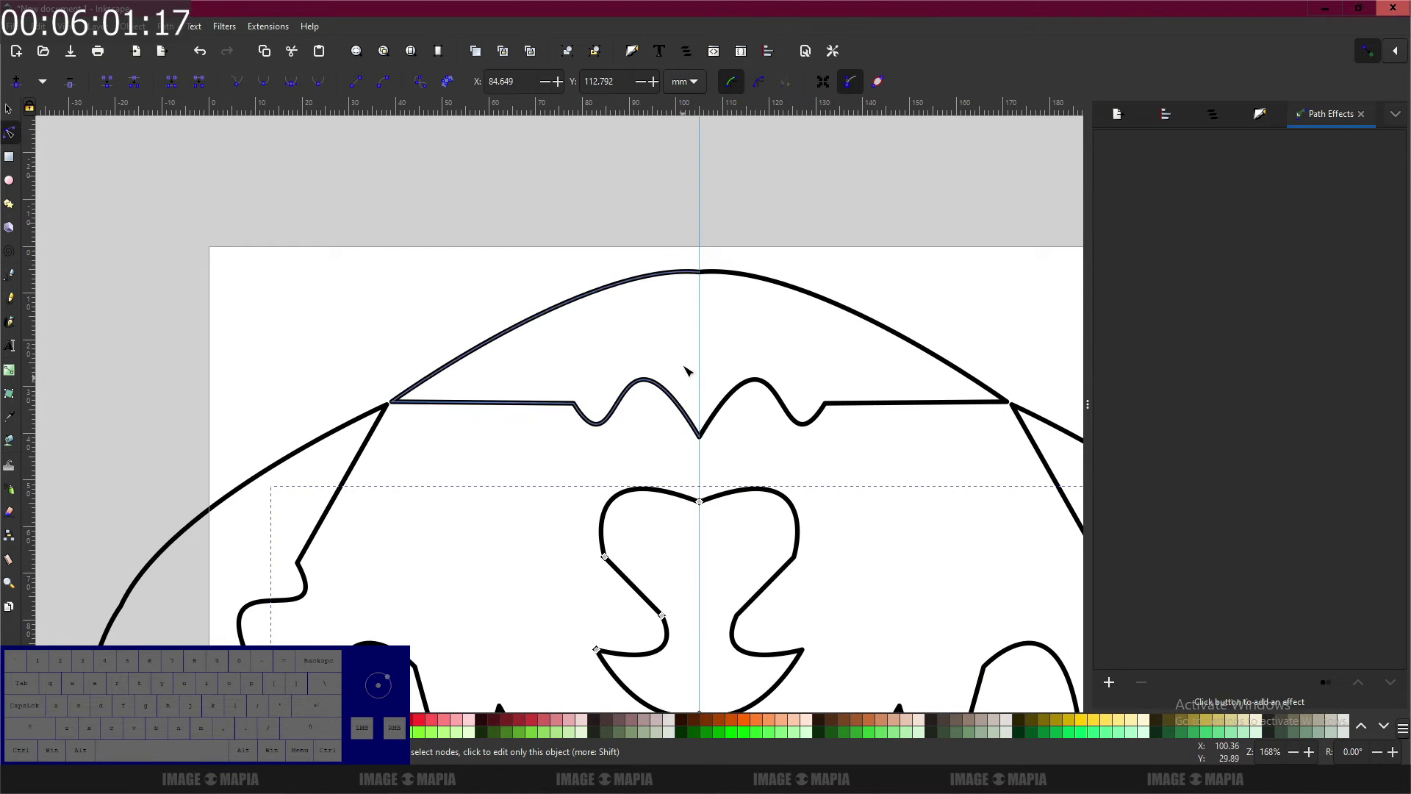
click(597, 296)
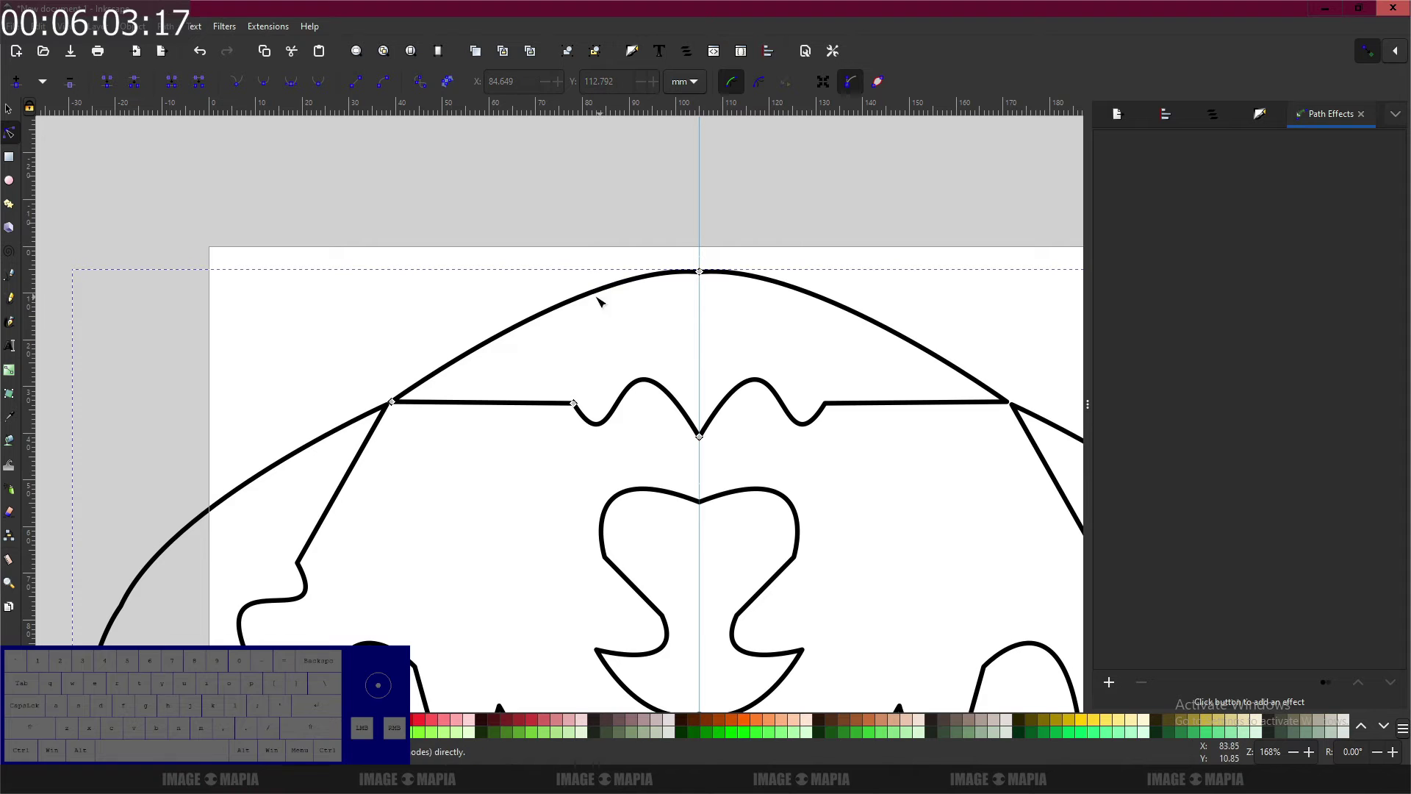
double_click(562, 303)
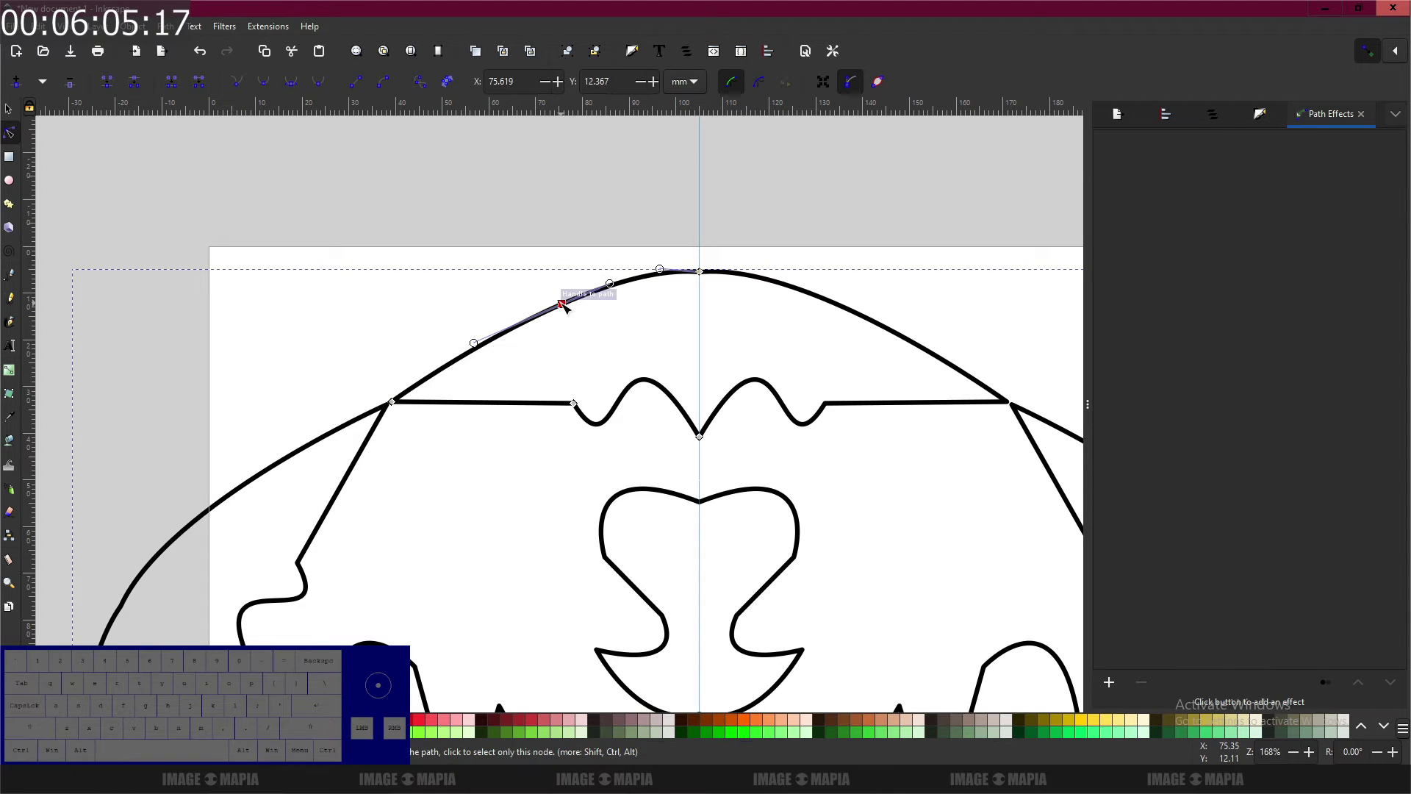
drag(563, 305, 582, 334)
drag(493, 372, 492, 319)
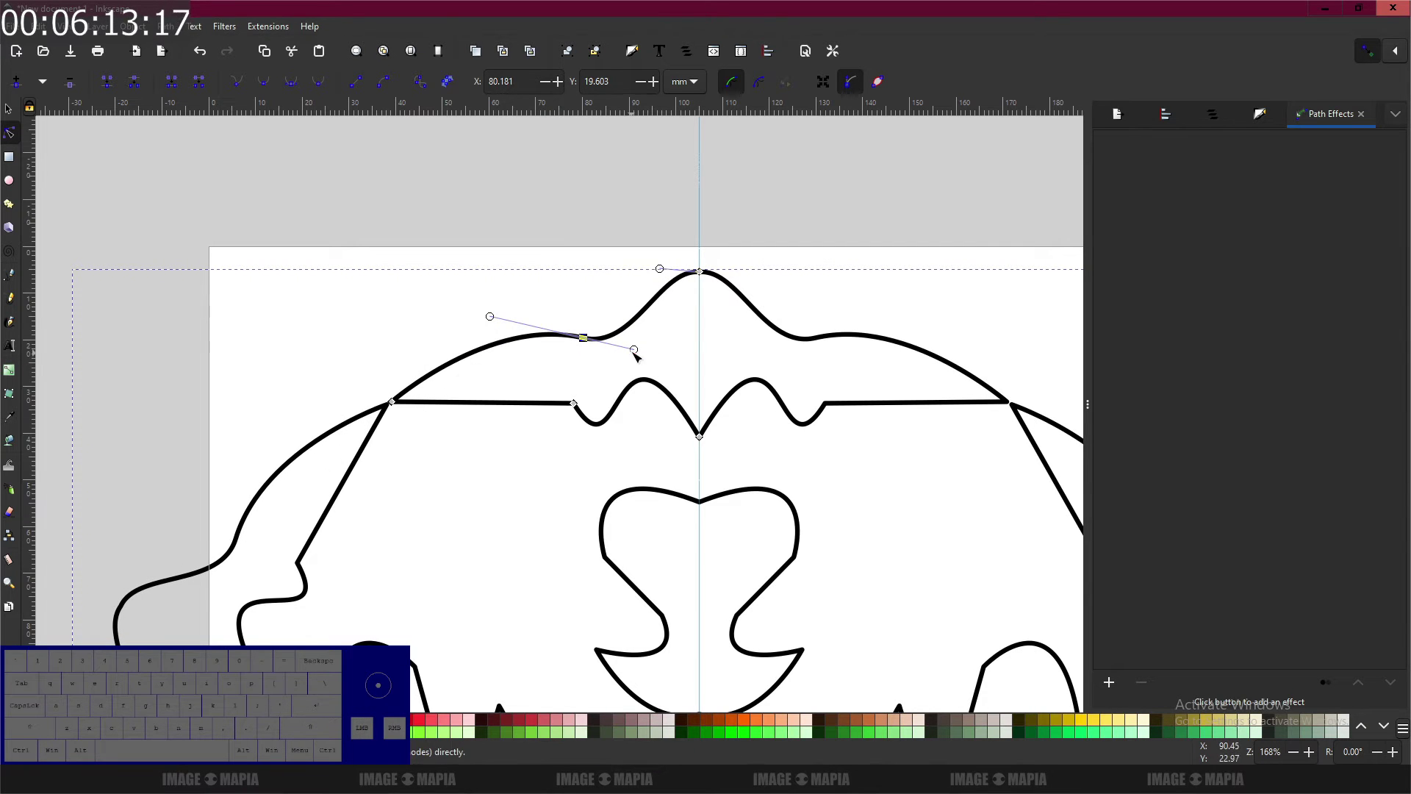
drag(634, 350, 642, 357)
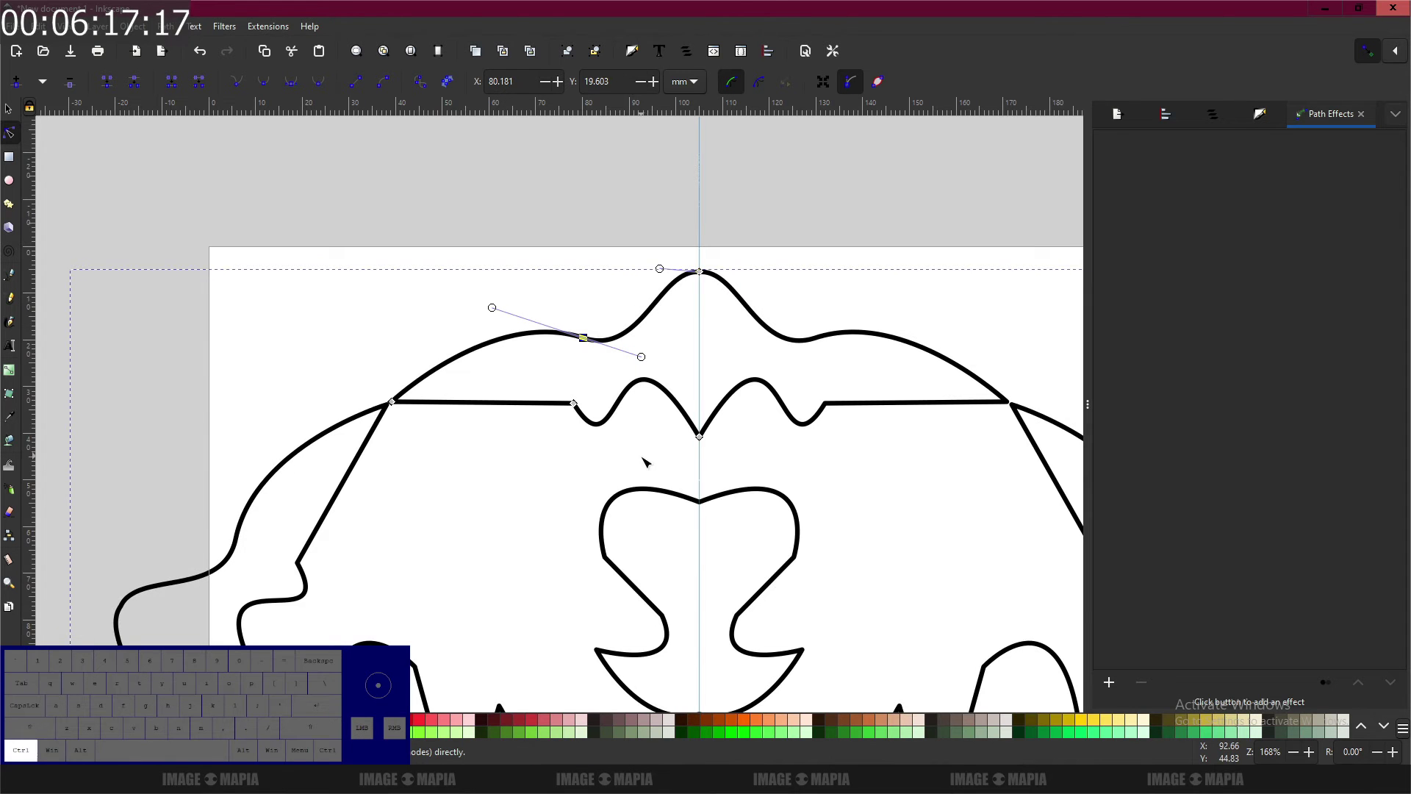
scroll(644, 462, down, 2)
scroll(624, 339, down, 5)
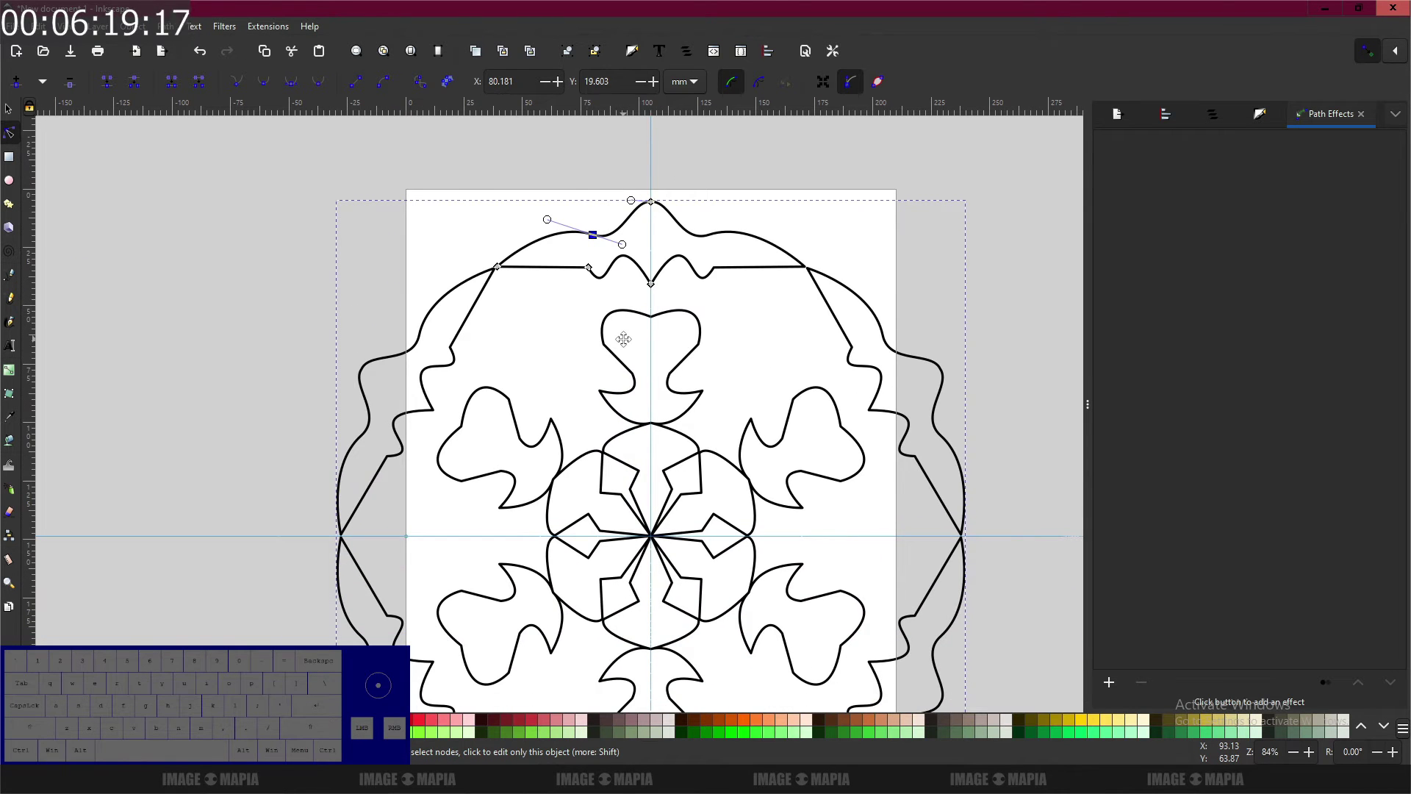
drag(623, 339, 649, 386)
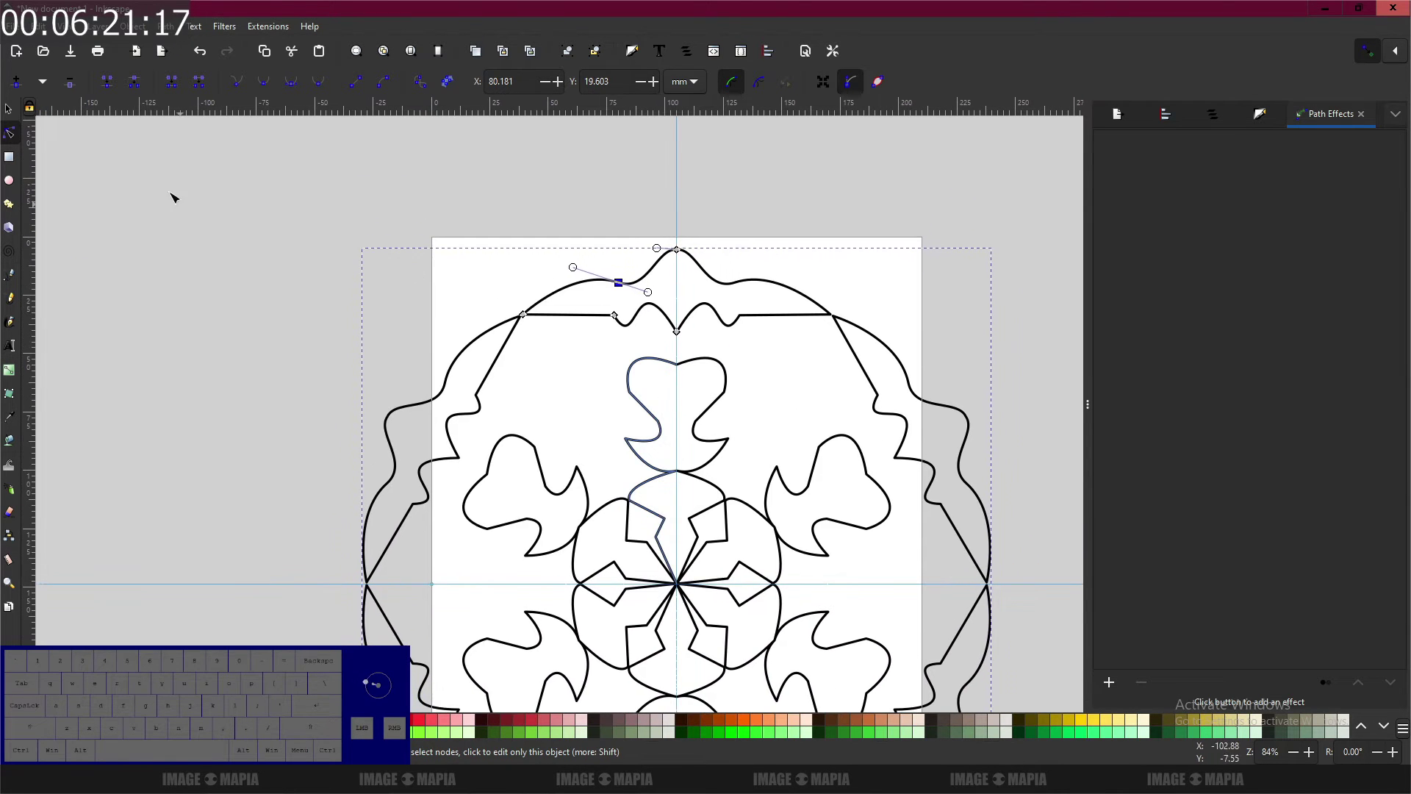
Step: Group the selected outer path and clear the selection
click(9, 110)
scroll(706, 408, right, 2)
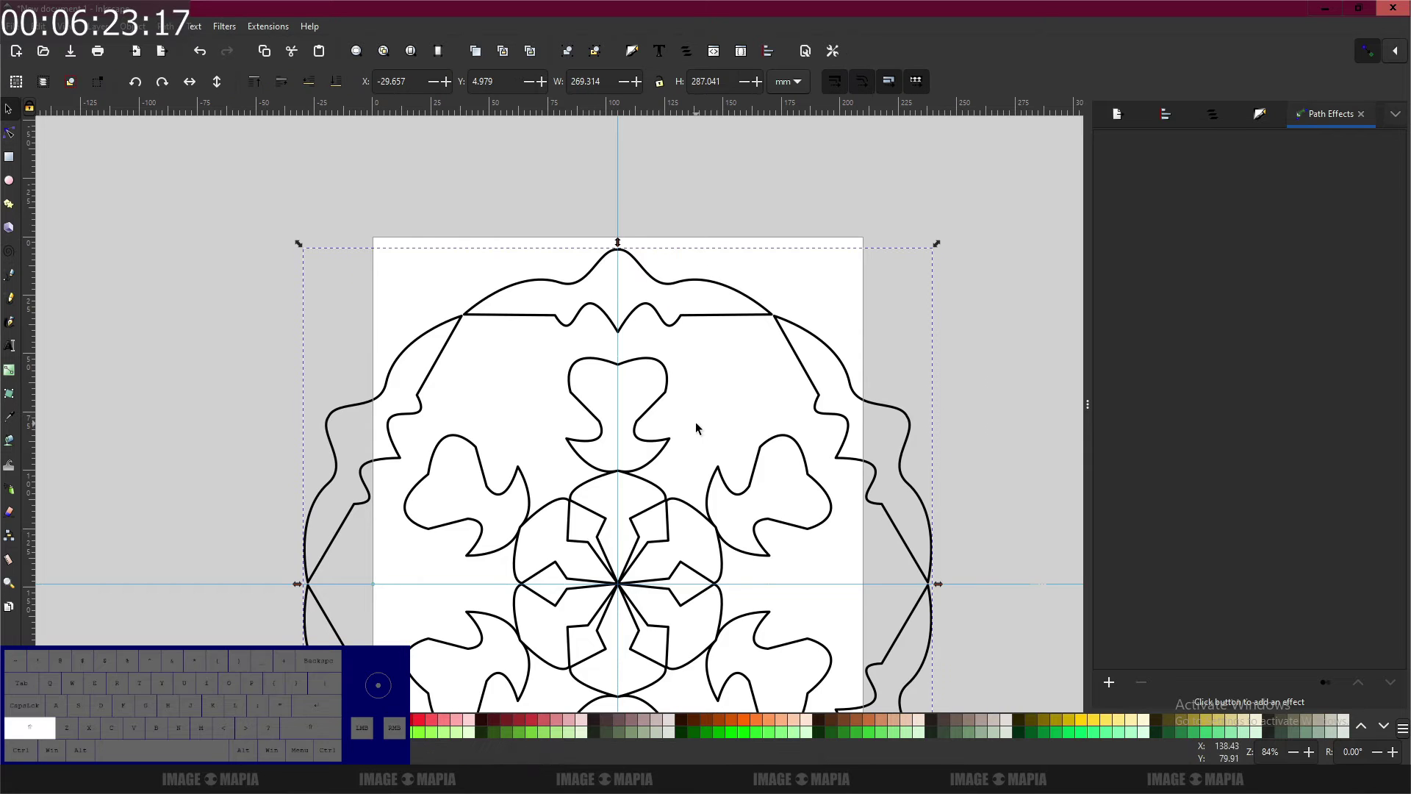
scroll(726, 411, right, 2)
scroll(721, 431, down, 2)
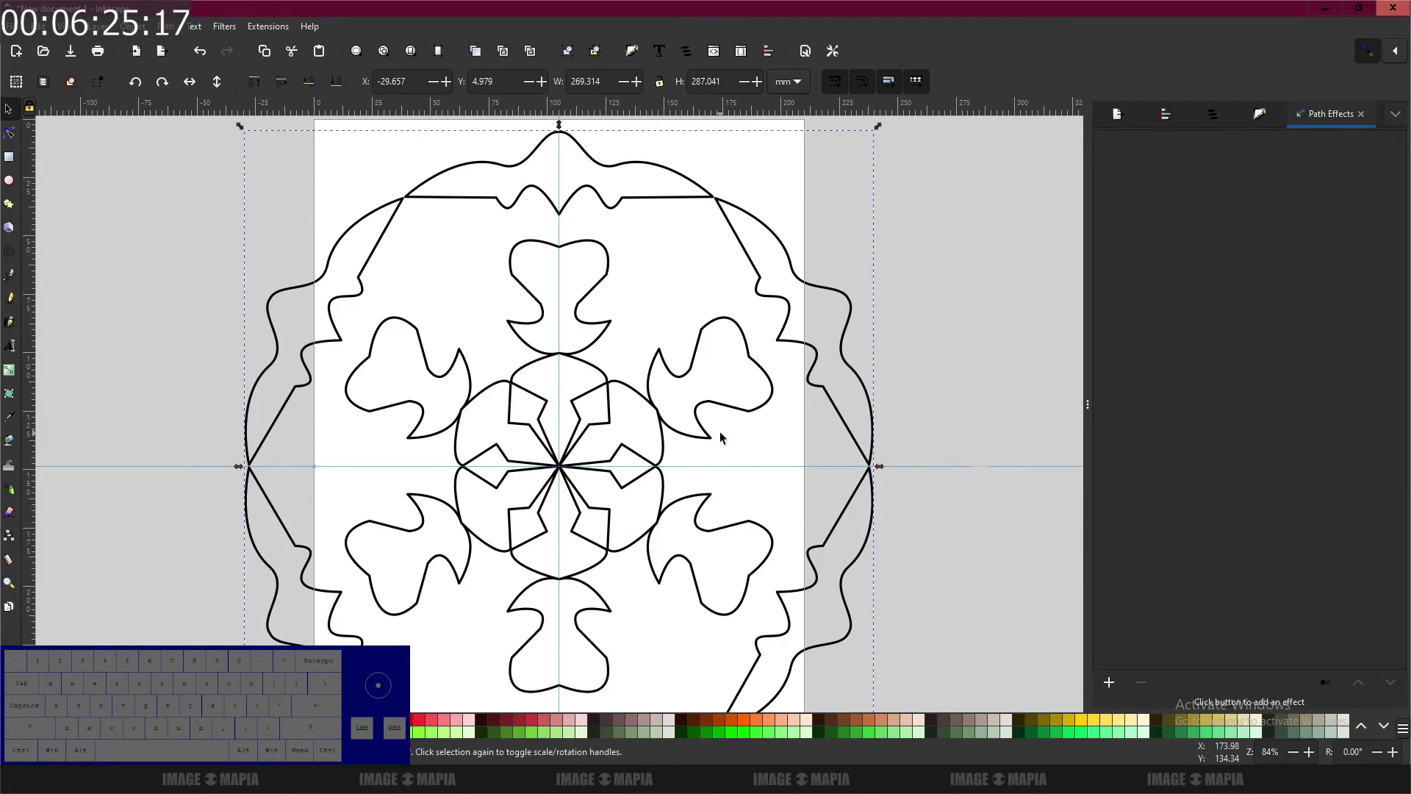
scroll(720, 434, down, 2)
scroll(766, 439, up, 1)
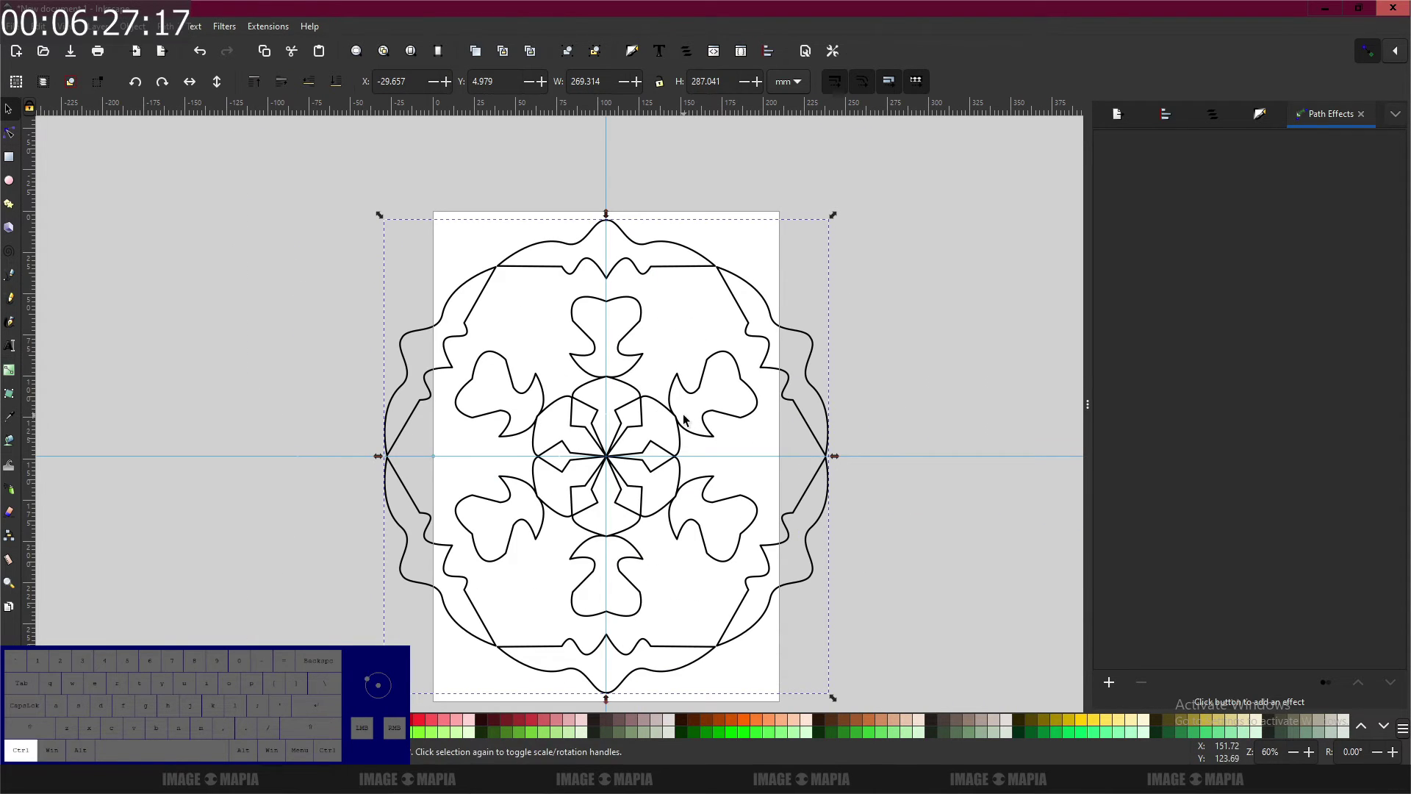
click(133, 26)
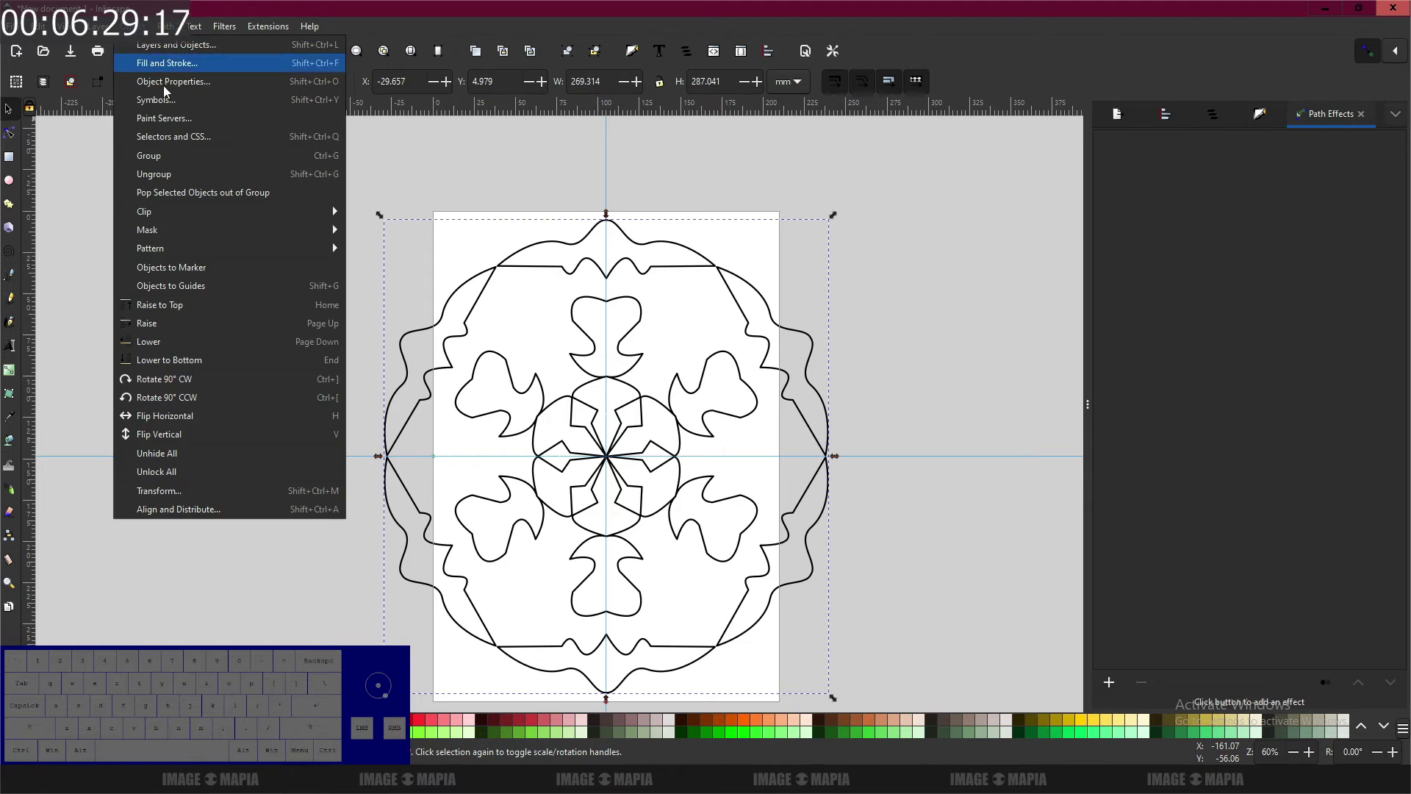
click(130, 25)
click(130, 25)
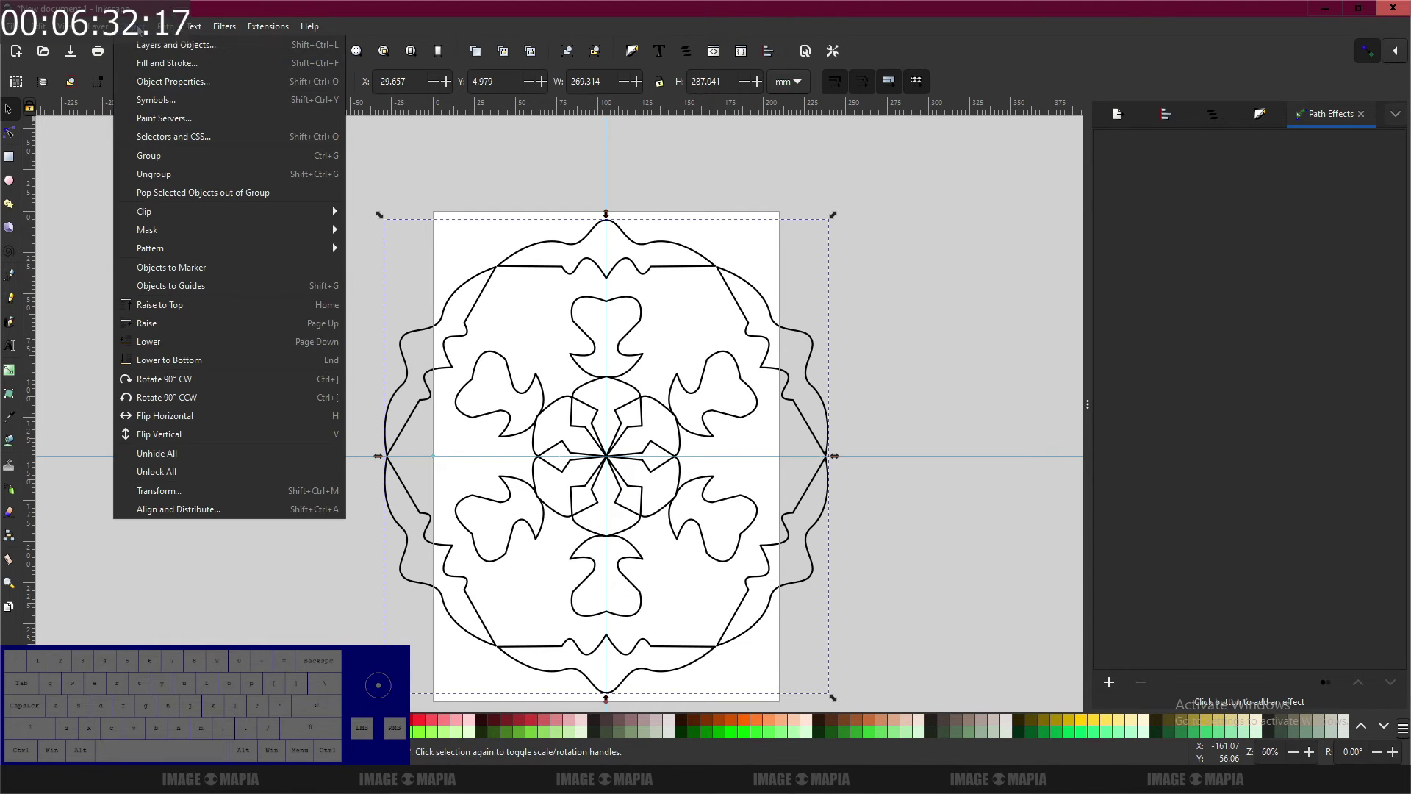
click(152, 157)
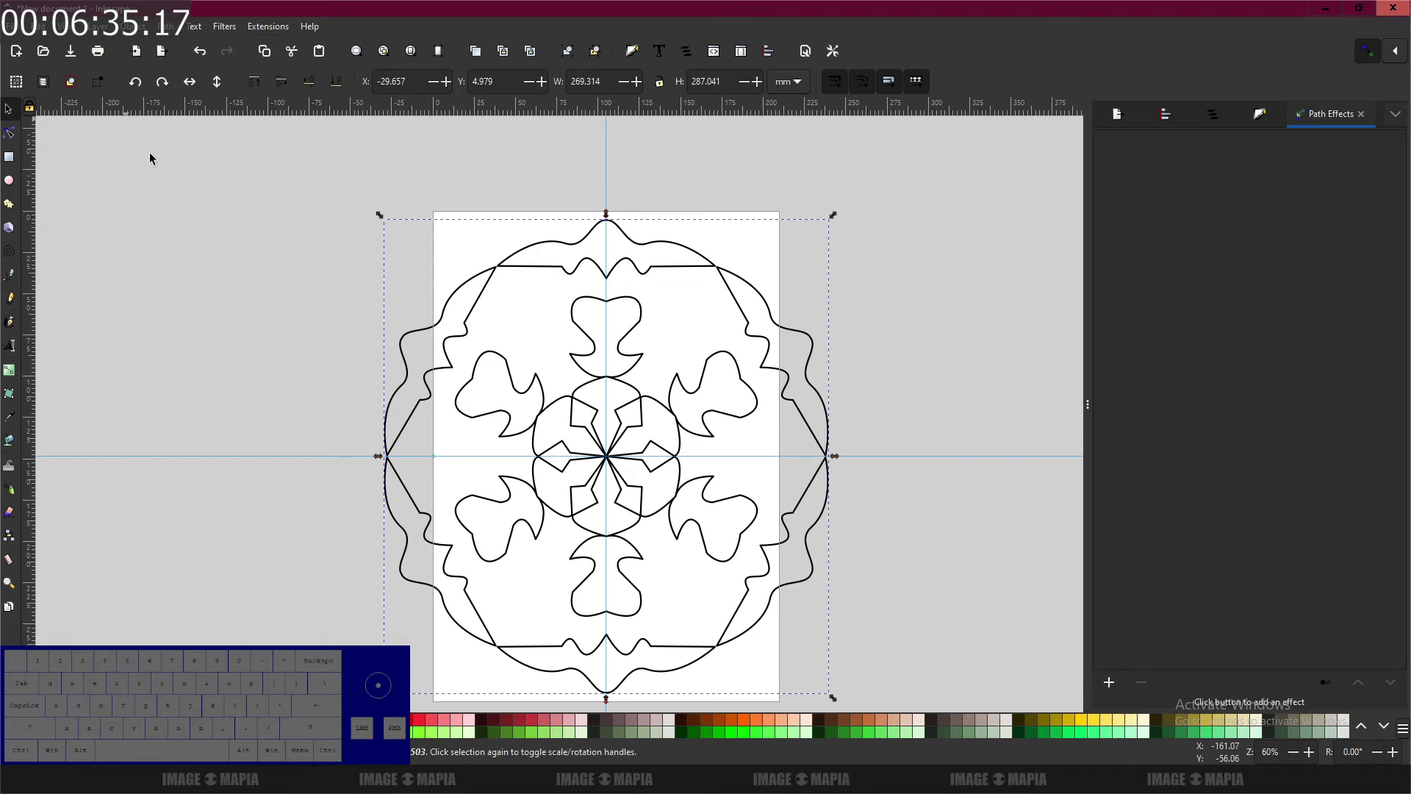
click(672, 192)
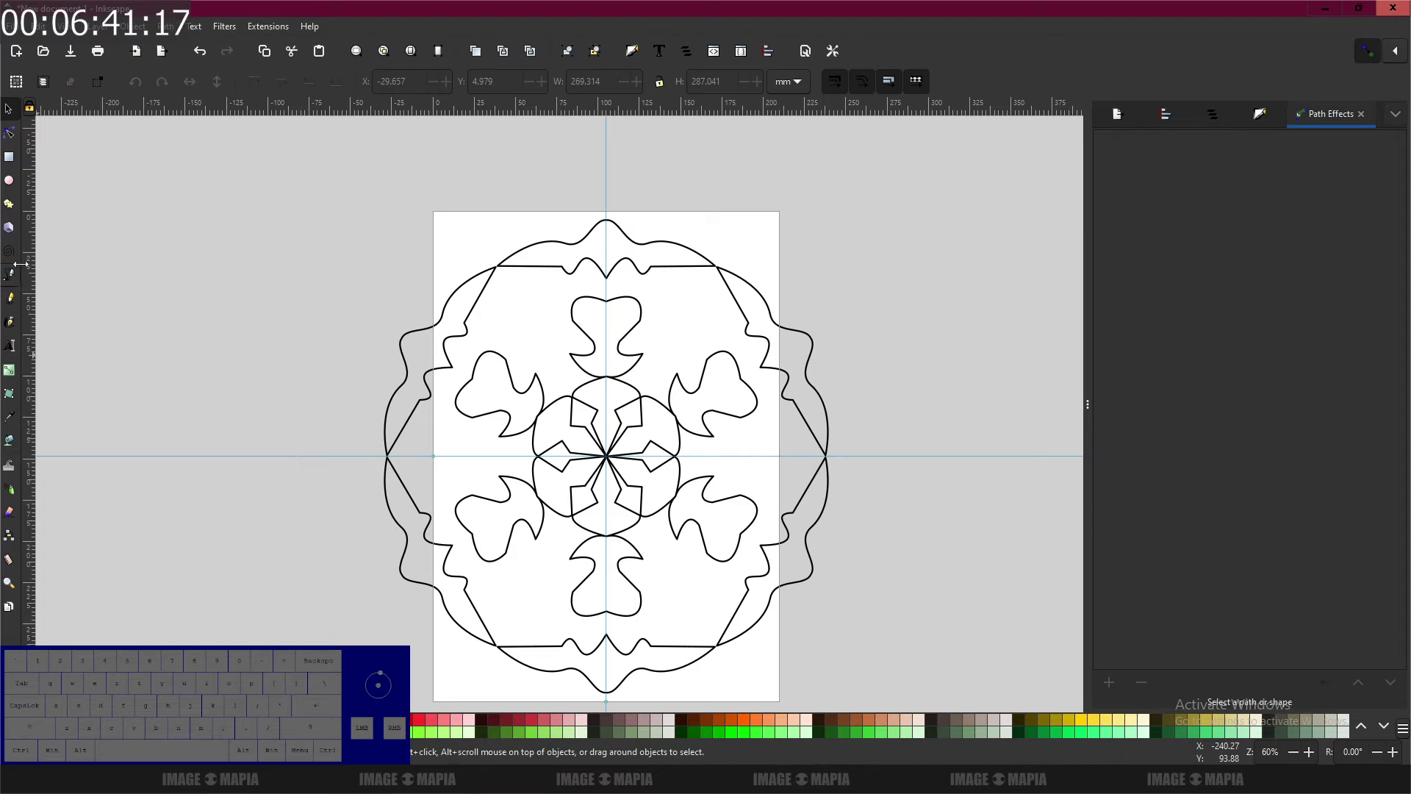
Step: Show the fill and stroke settings and draw a filled circle of about 4.4 mm radius beside the top motif's upper outer edge
click(9, 180)
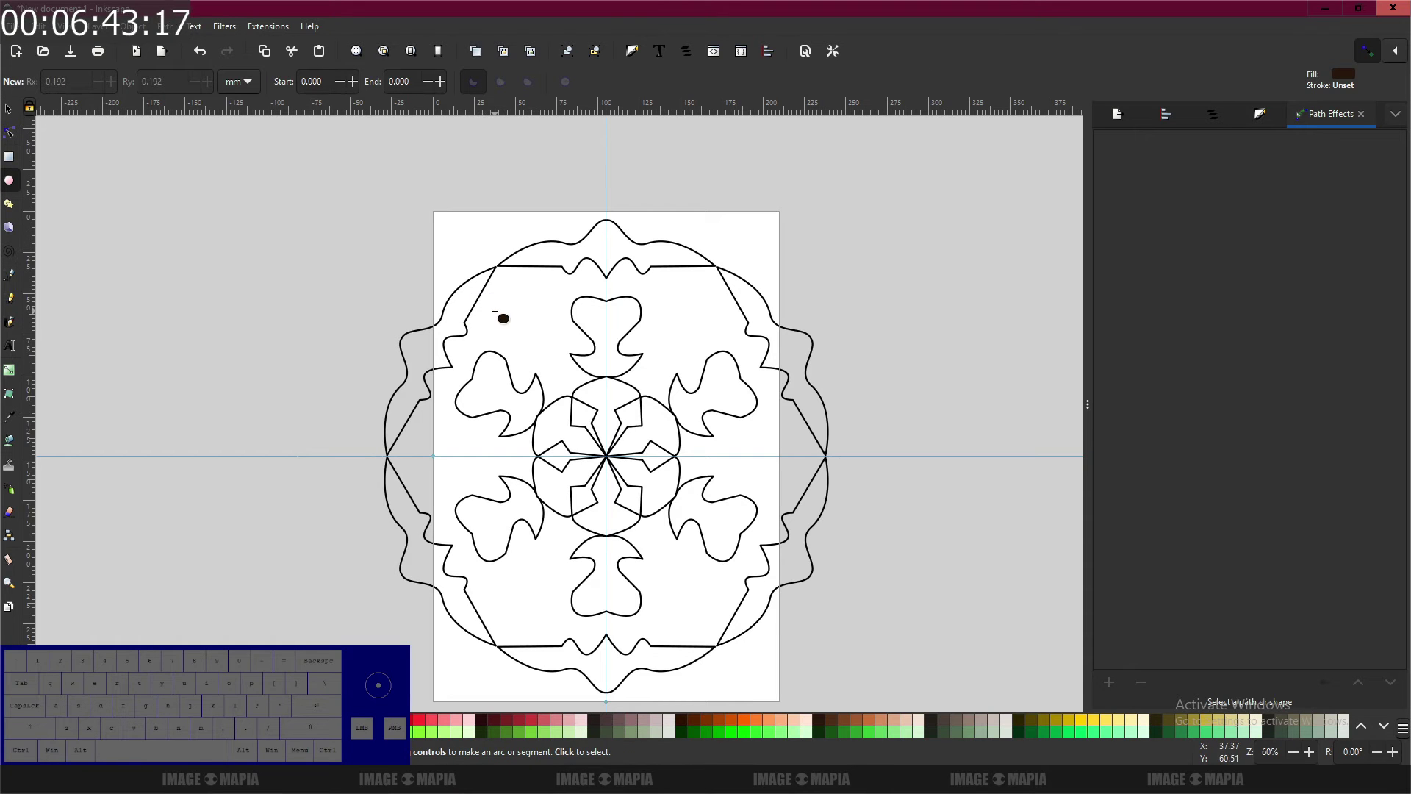
click(1260, 113)
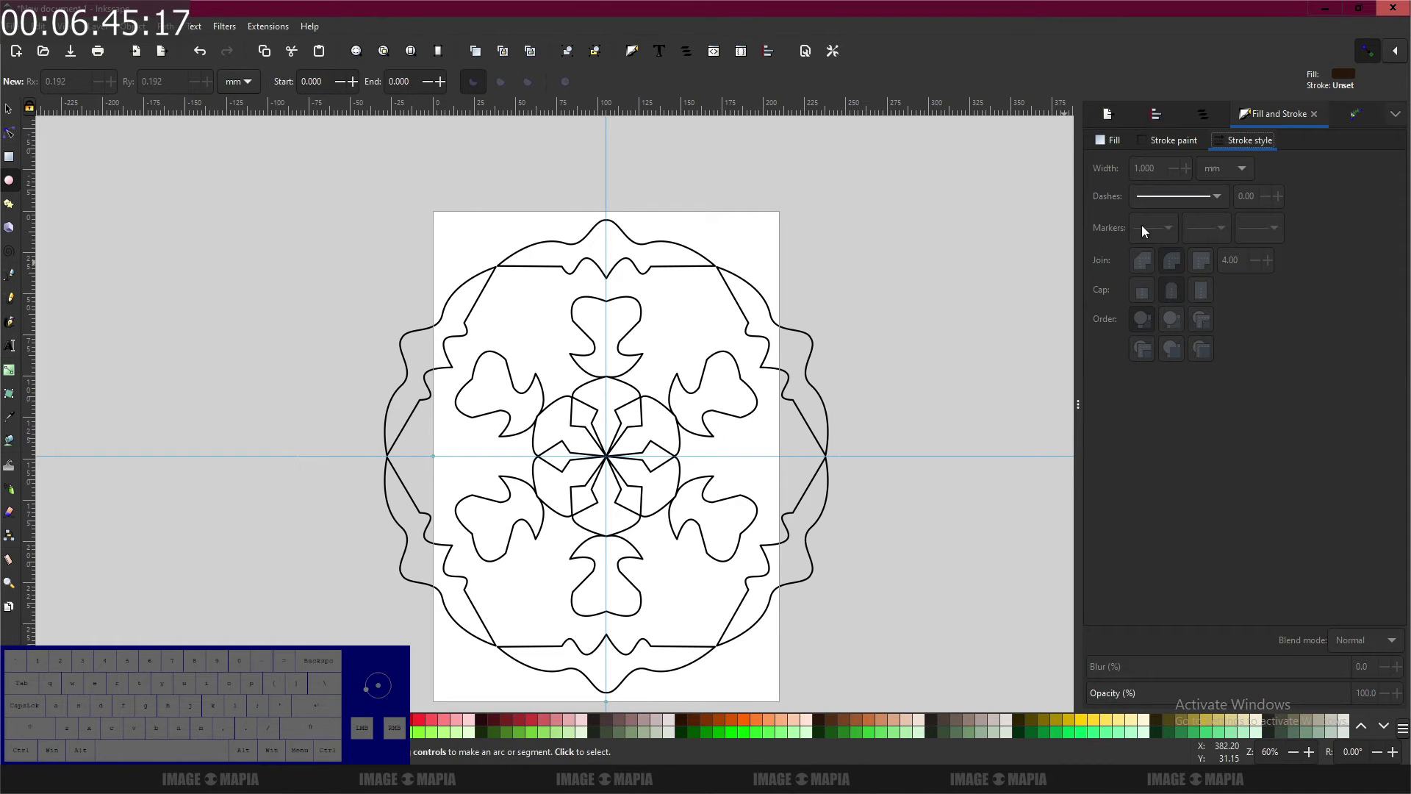
scroll(532, 310, up, 2)
drag(508, 283, 536, 316)
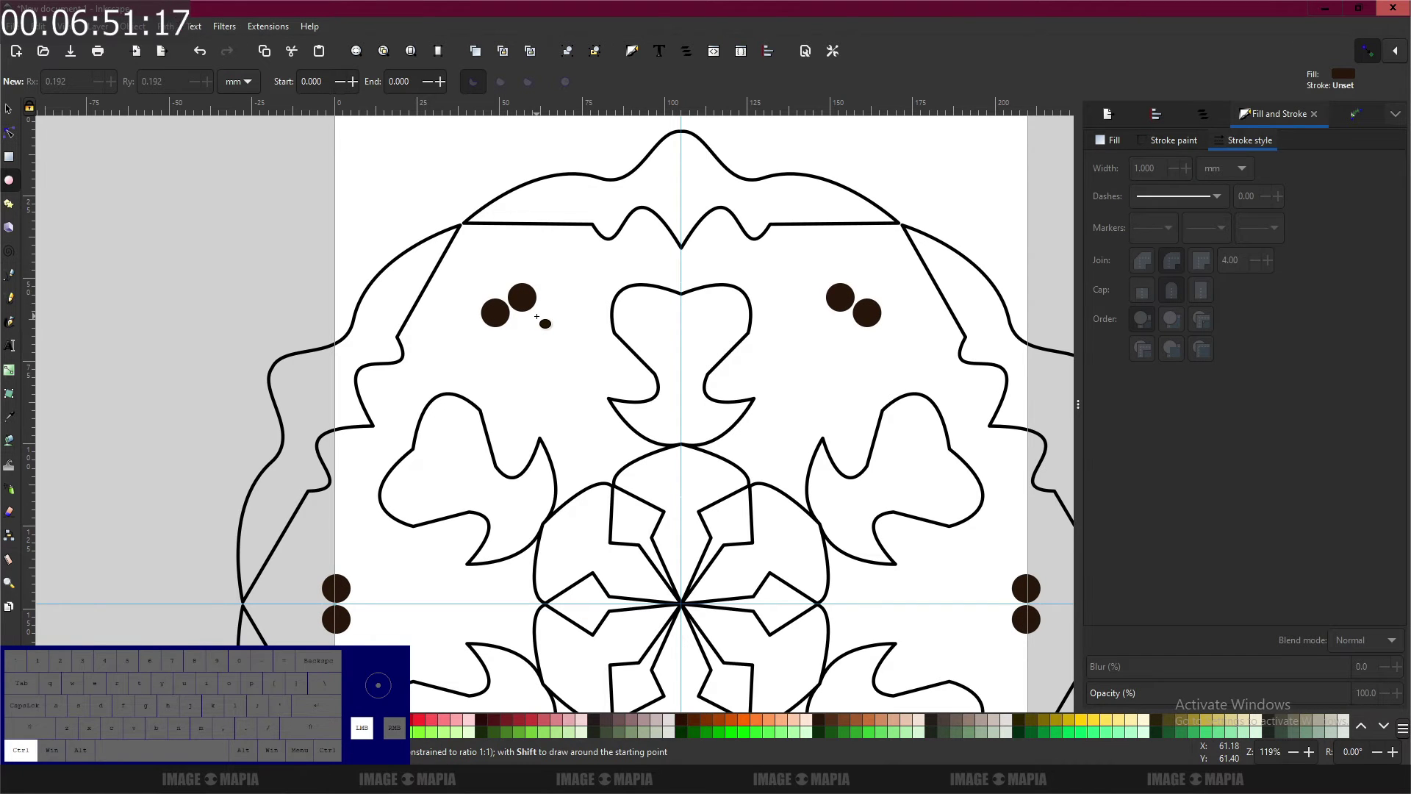
drag(536, 317, 536, 316)
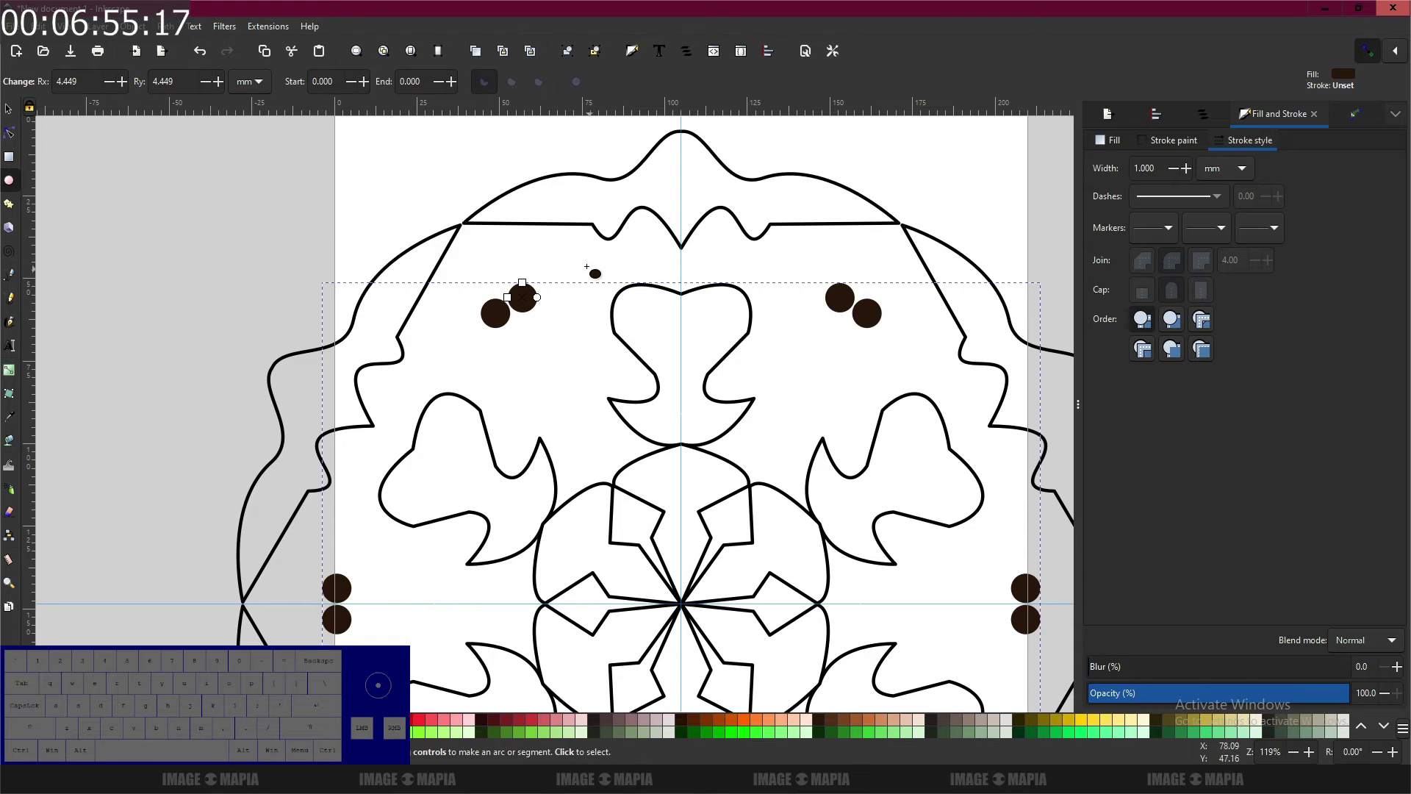
click(9, 110)
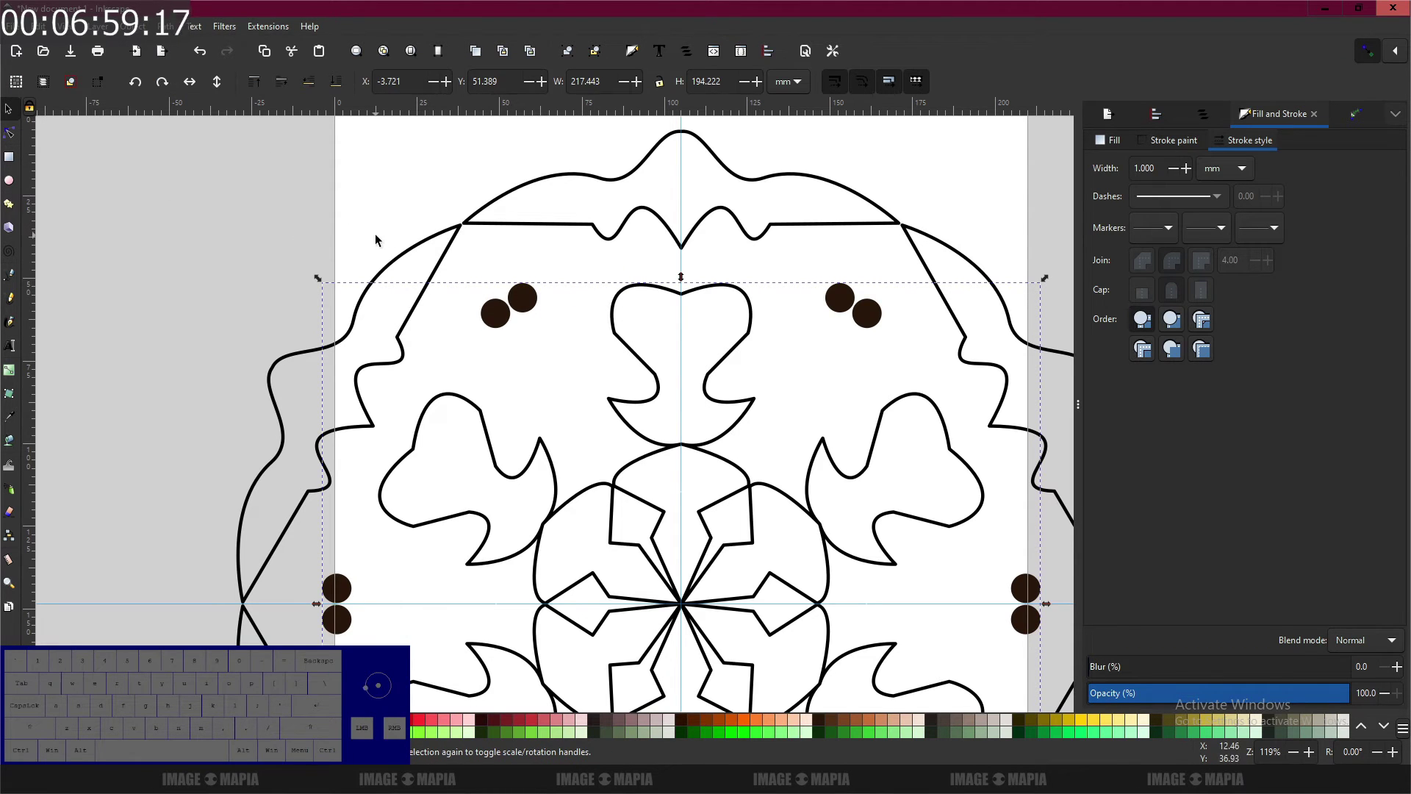
Step: Duplicate the circle beside the top motif and place the copy just below the zigzag's inner wave near the vertical guide
double_click(531, 303)
scroll(531, 303, up, 3)
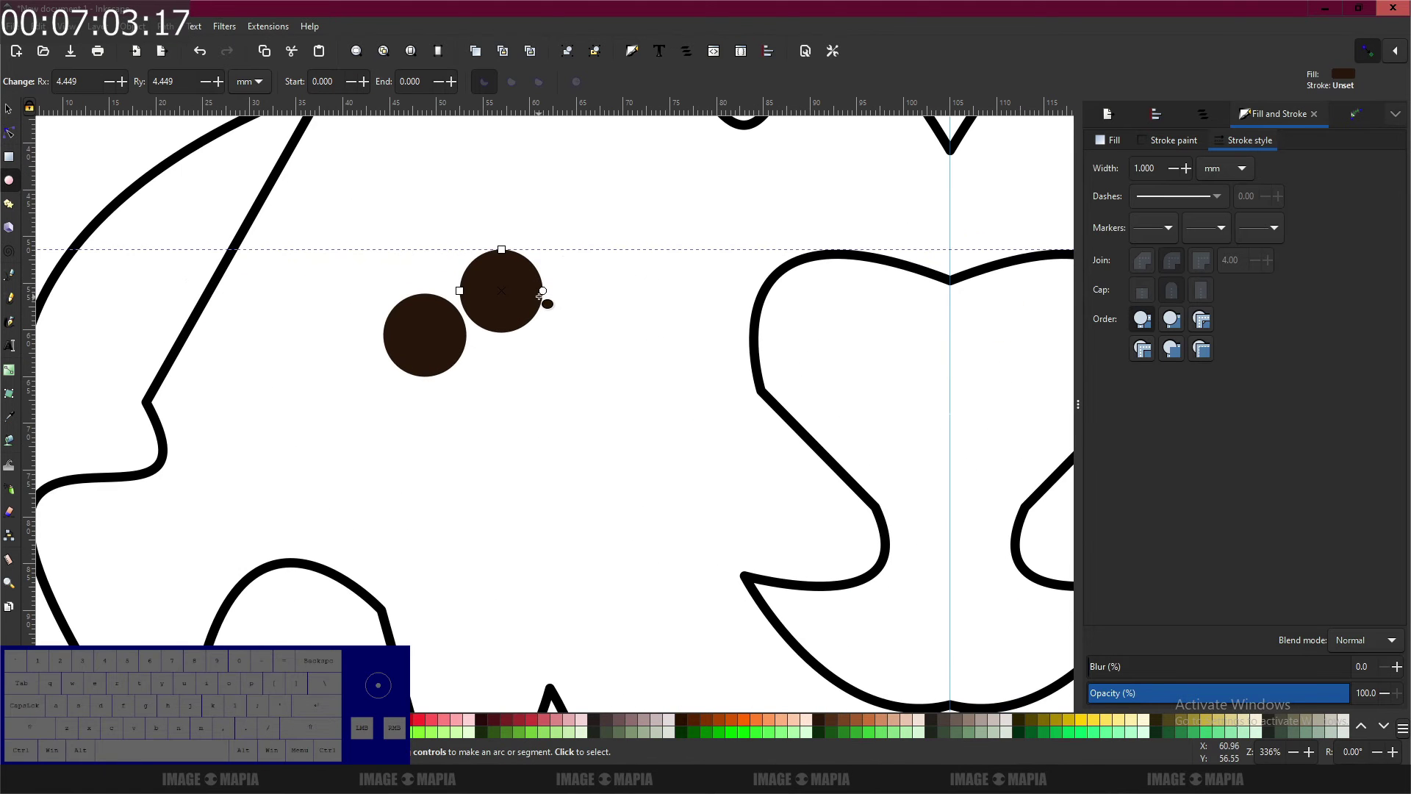
click(9, 133)
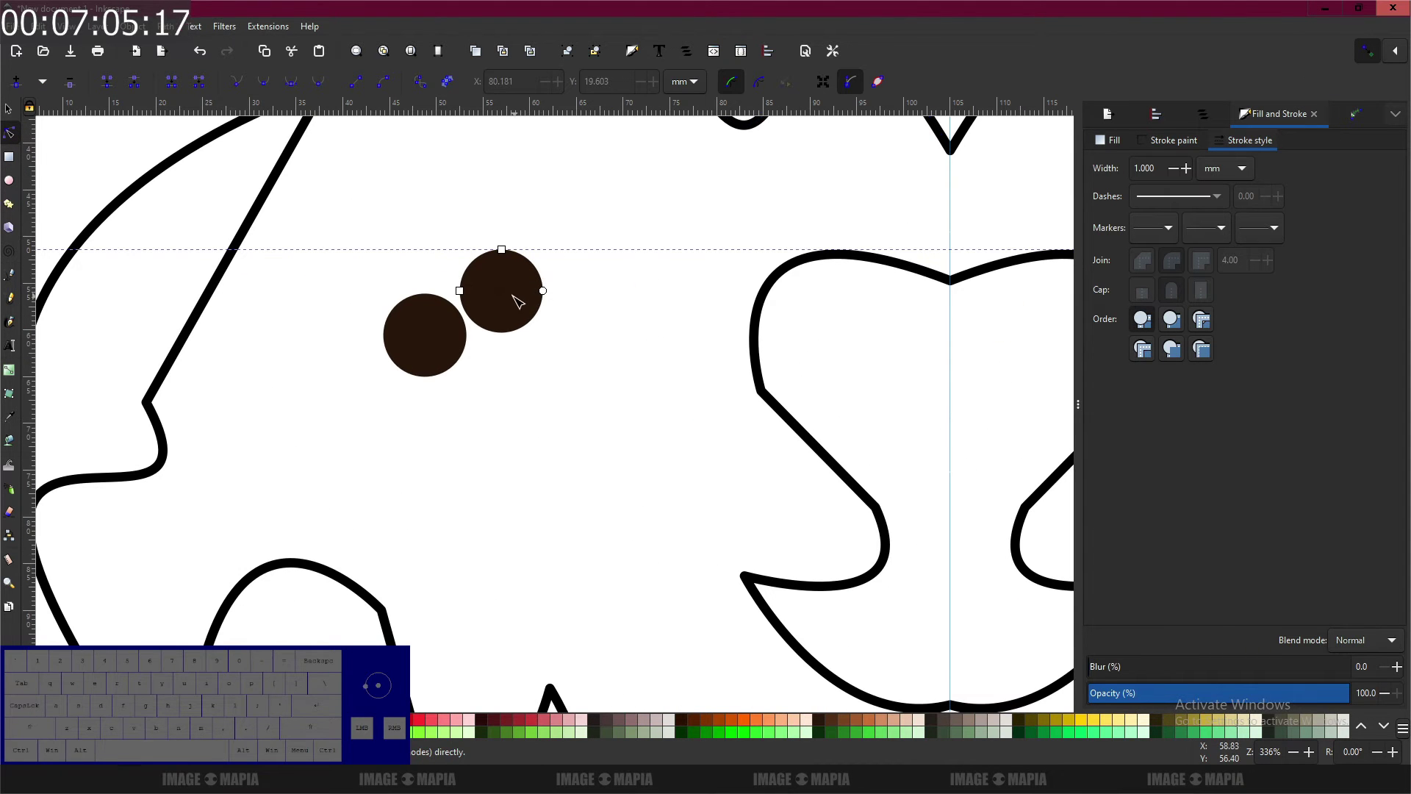
drag(523, 290, 376, 400)
key(ctrl)
key(ctrl+v)
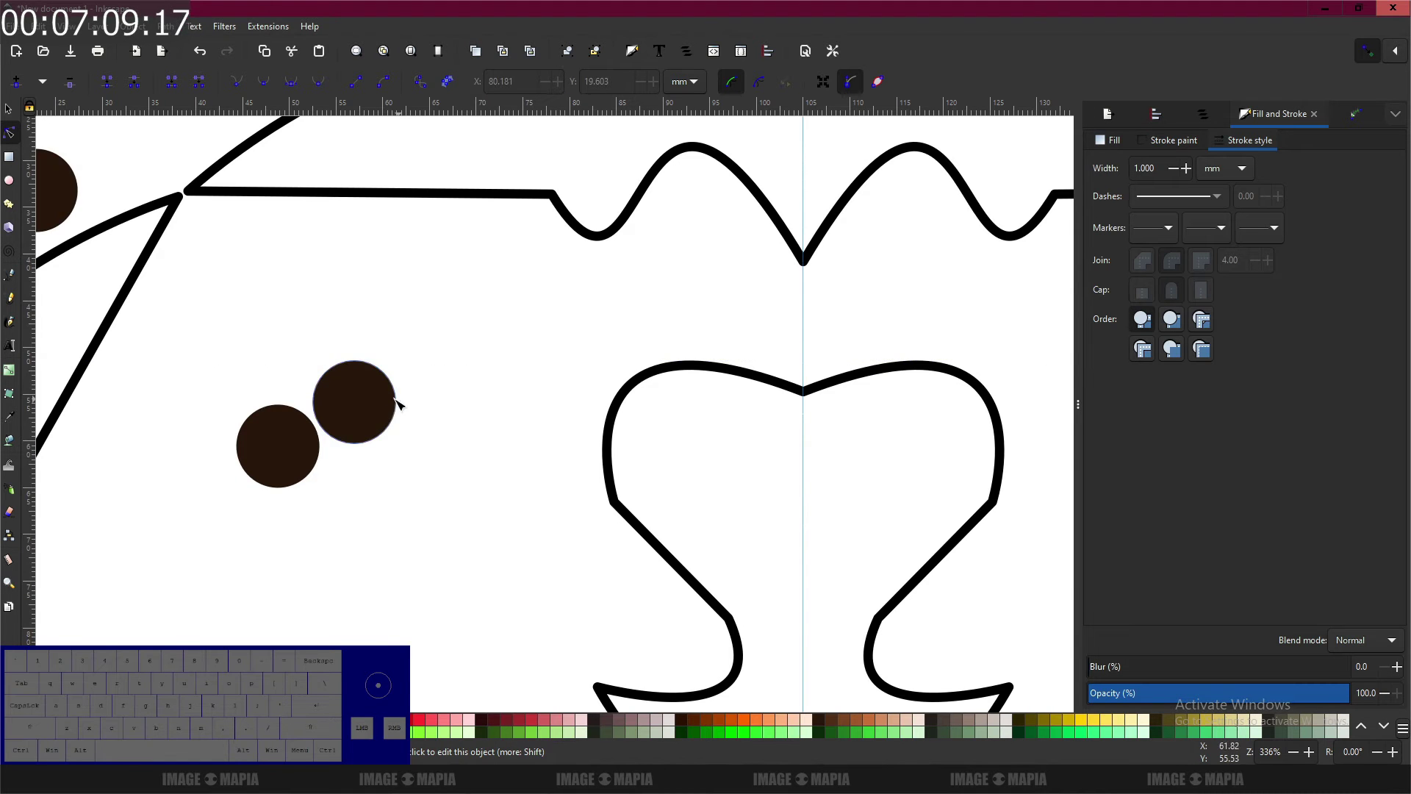
scroll(397, 403, down, 2)
drag(328, 231, 549, 343)
click(320, 223)
click(11, 110)
key(ctrl+v)
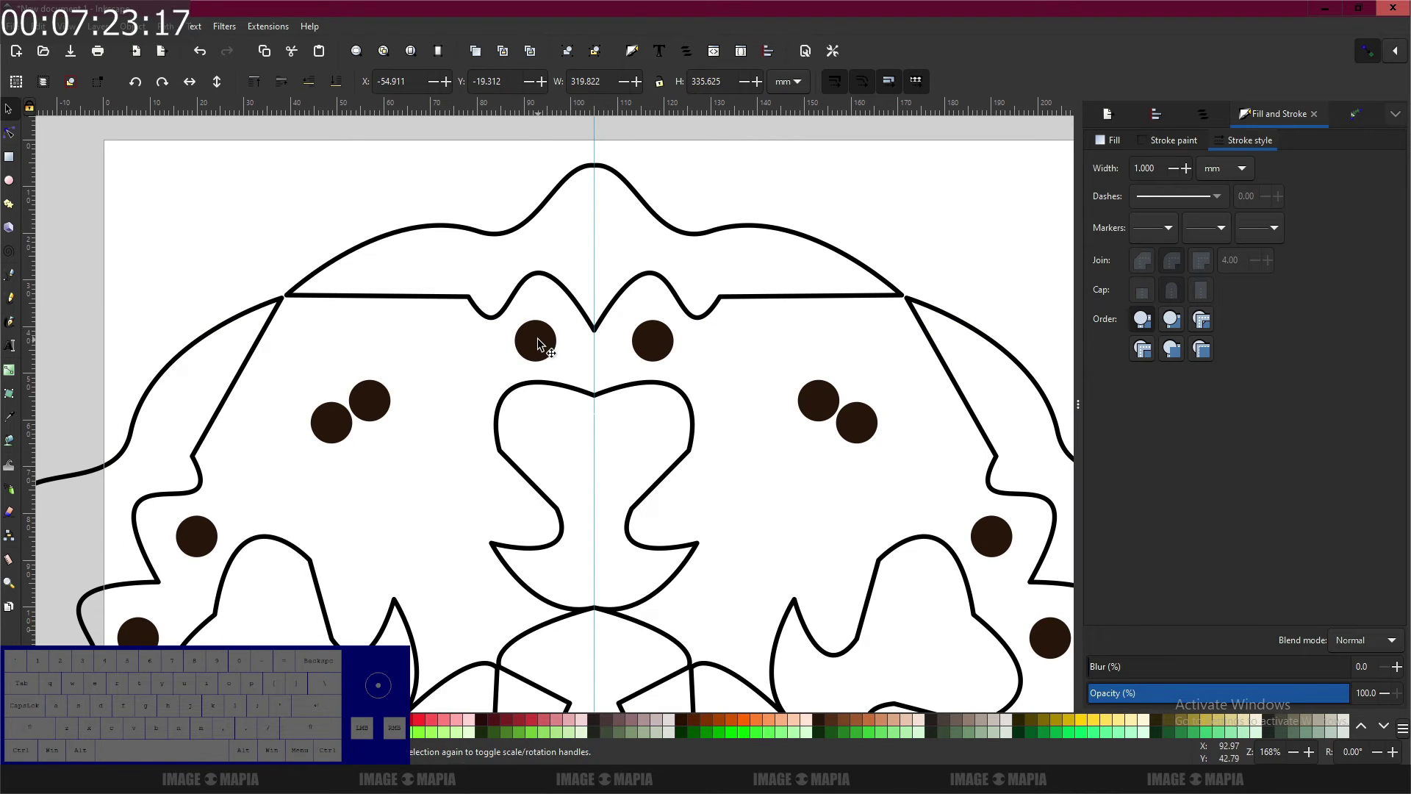
Step: Shift the circle below the wave slightly towards the vertical guide, and move the circle beside the top motif slightly inward and up
click(540, 344)
click(14, 139)
click(533, 338)
key(ctrl+c)
key(ctrl+v)
key(Escape)
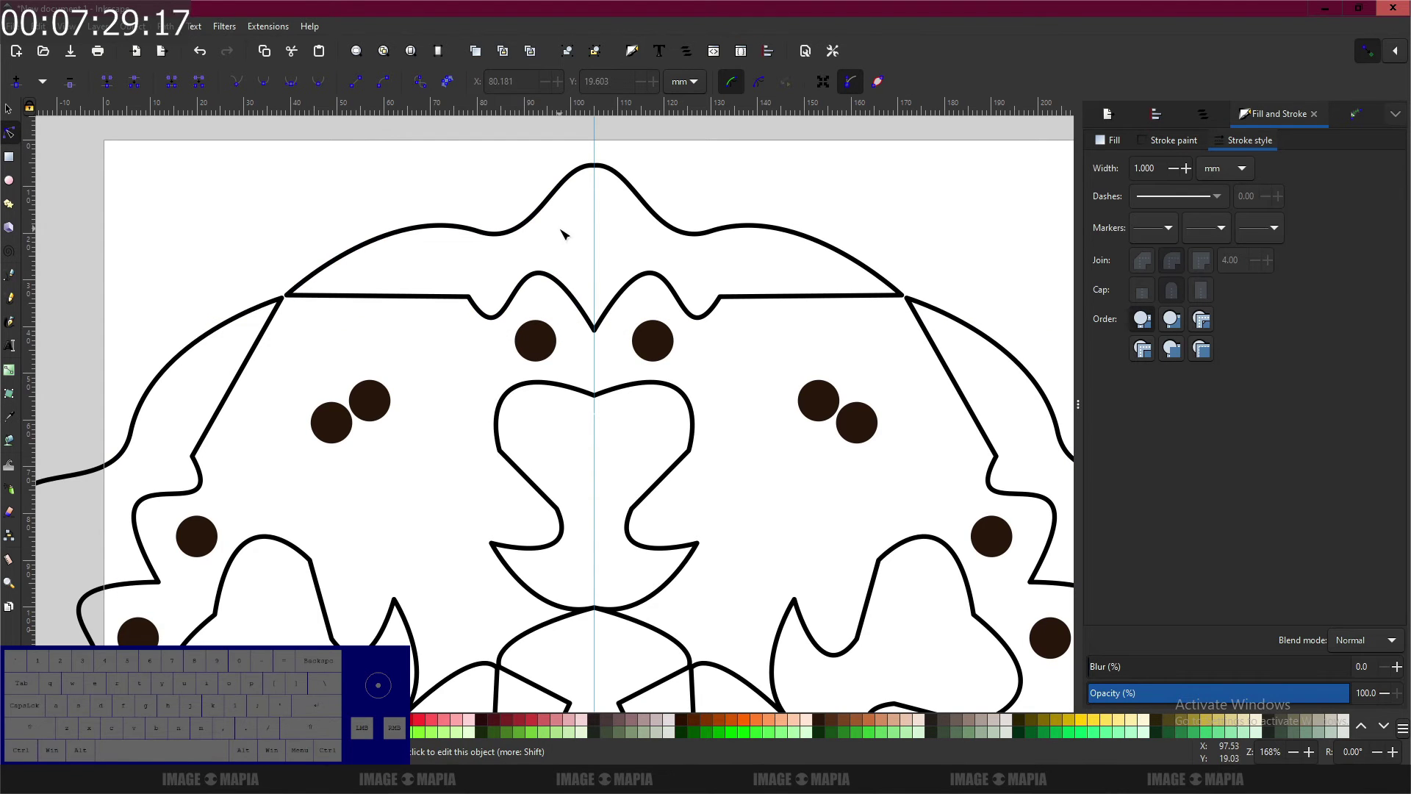
mouse_move(540, 344)
mouse_down()
mouse_move(544, 298)
mouse_move(548, 336)
mouse_up()
drag(379, 400, 390, 393)
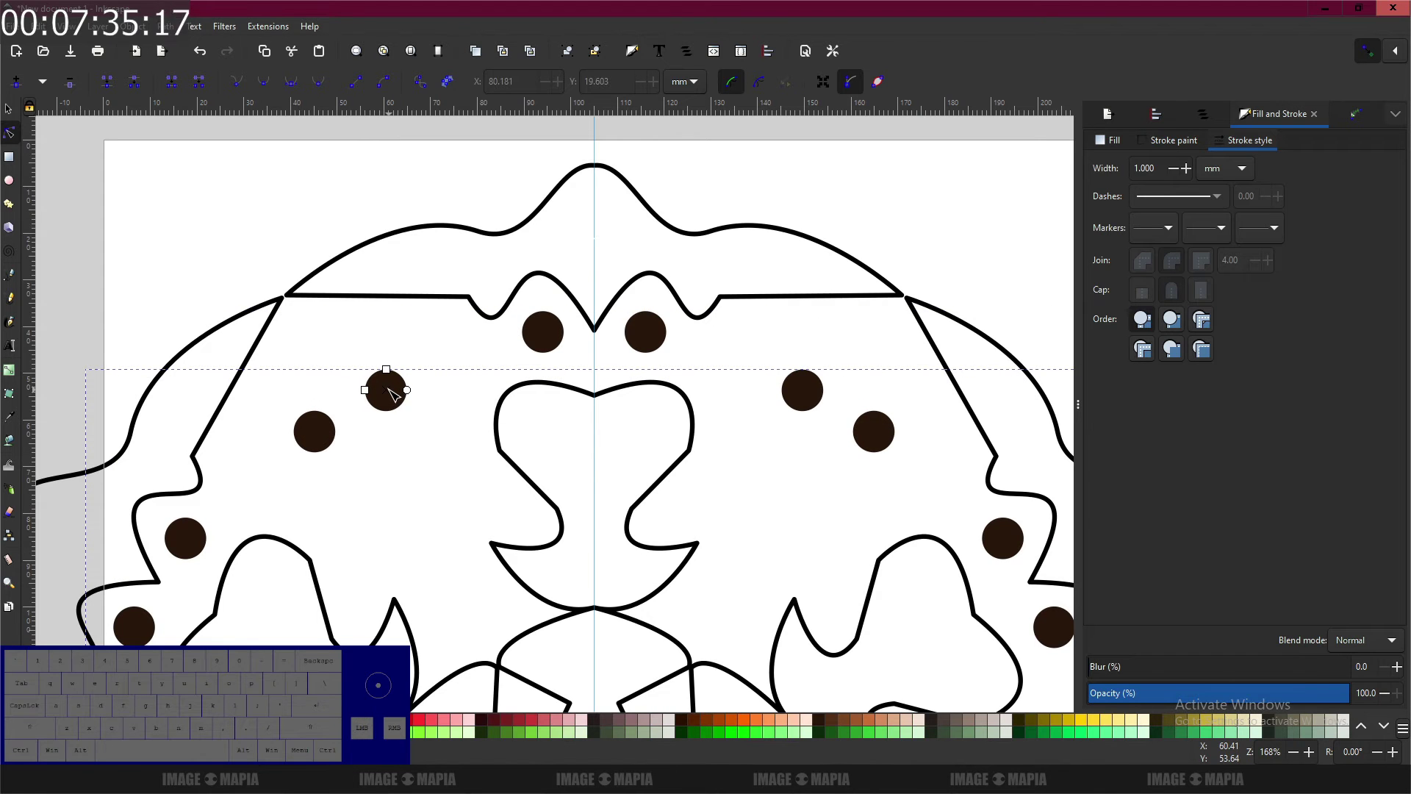
Step: Duplicate the circle twice, placing one copy inside the outer path's top peak and one beside the top motif's narrowing side
key(ctrl+d)
drag(394, 395, 535, 343)
scroll(494, 477, down, 2)
click(478, 254)
drag(485, 253, 549, 446)
scroll(650, 481, down, 2)
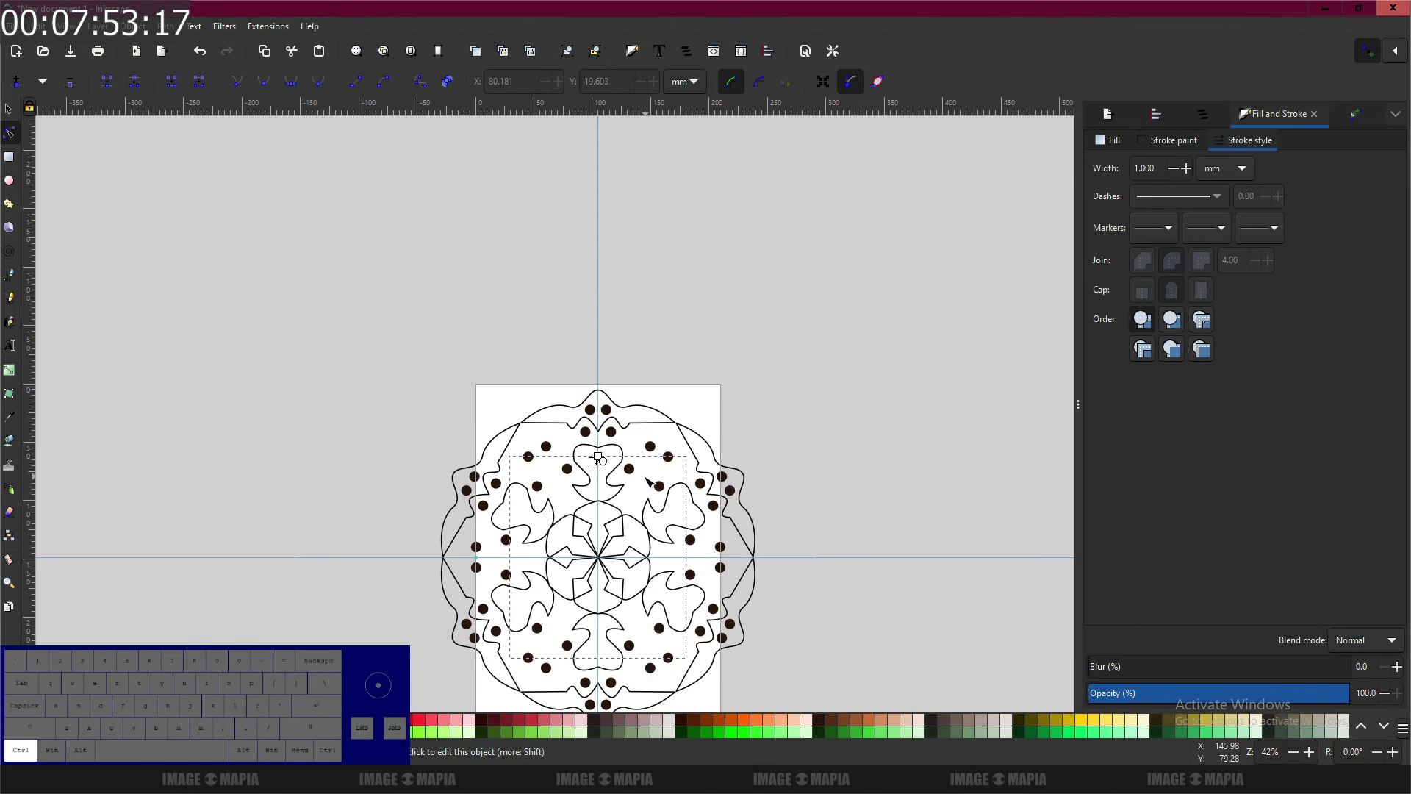
scroll(588, 367, down, 3)
scroll(582, 360, up, 1)
scroll(583, 359, up, 1)
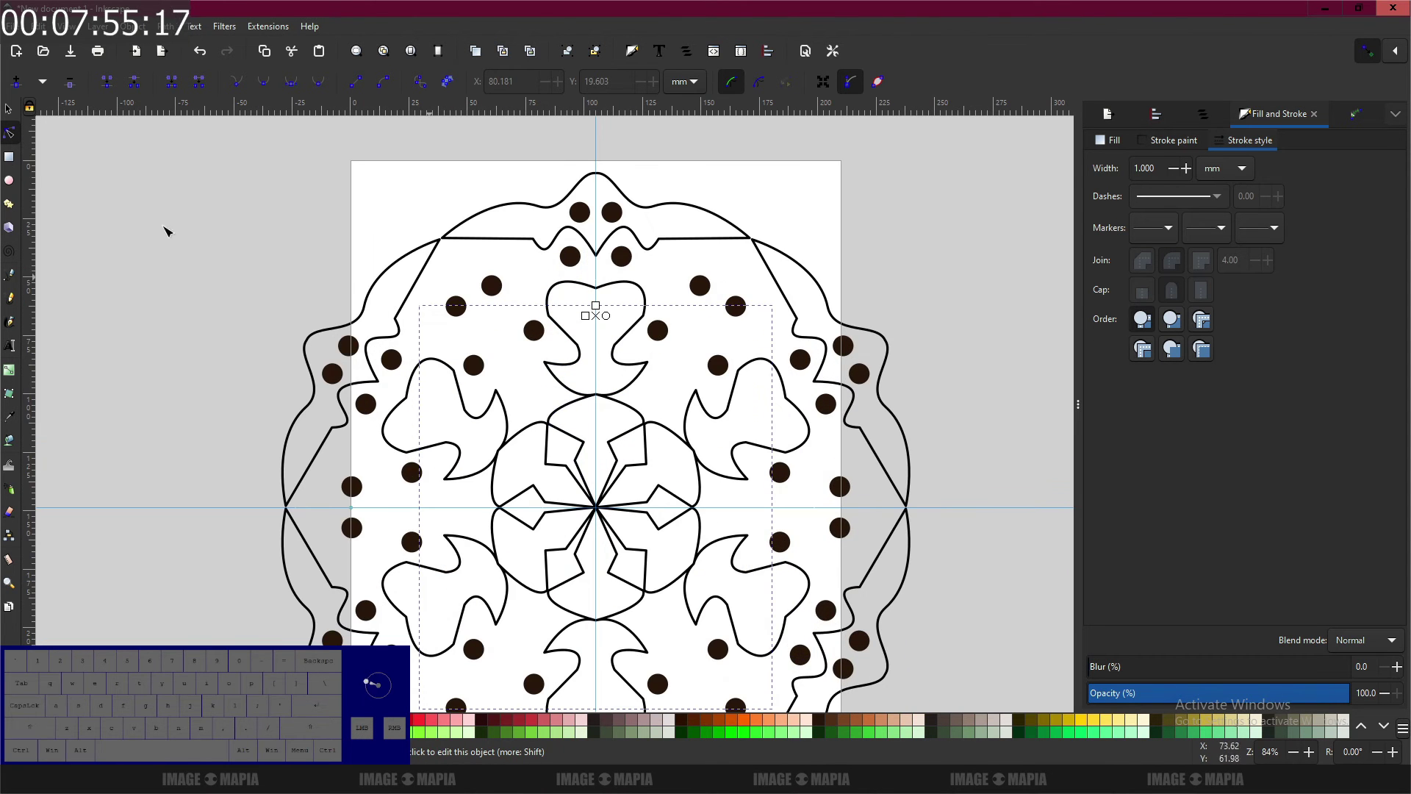
Step: Draw a filled five-corner star with spoke ratio 0.396 inside the top central petal and shift it slightly inward
click(13, 211)
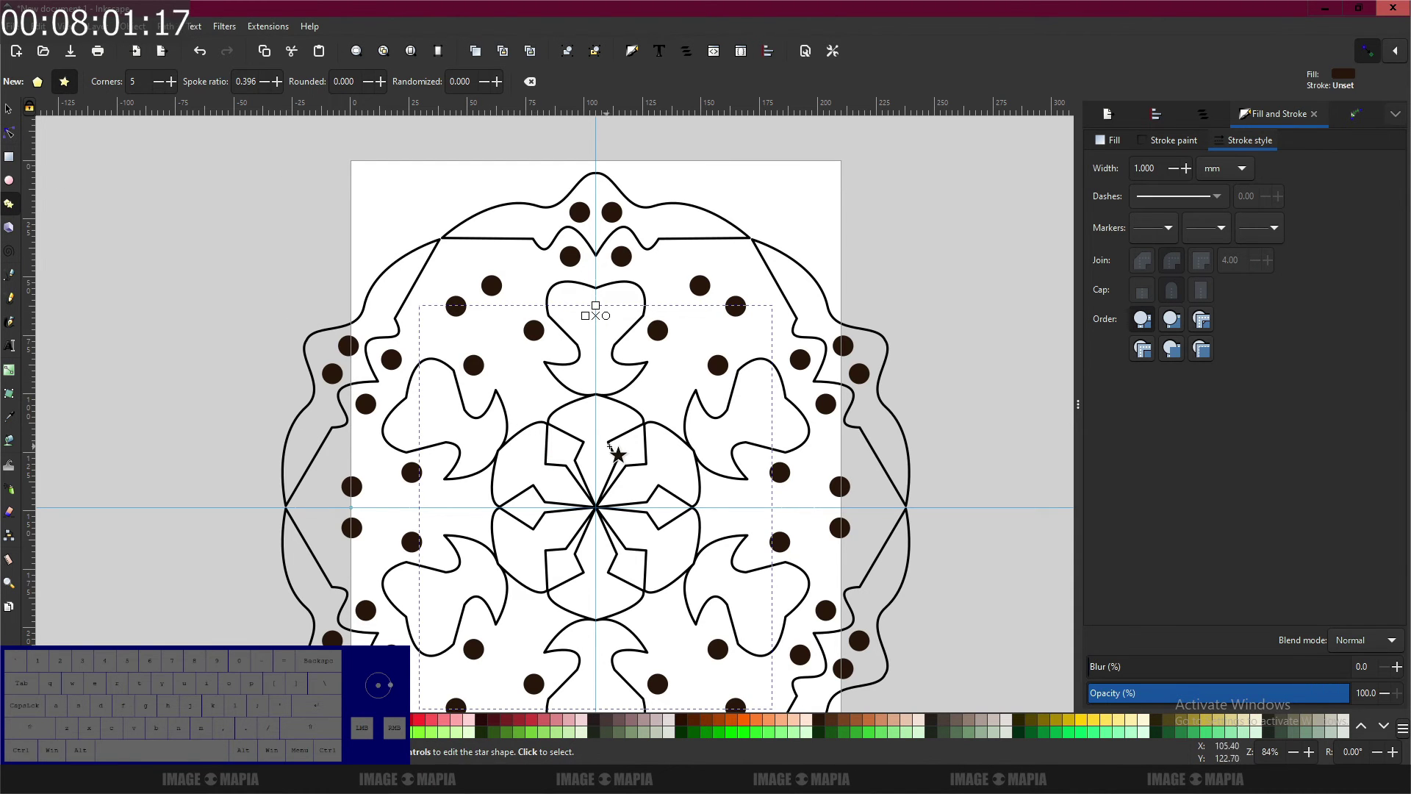
scroll(559, 478, up, 3)
drag(622, 302, 657, 325)
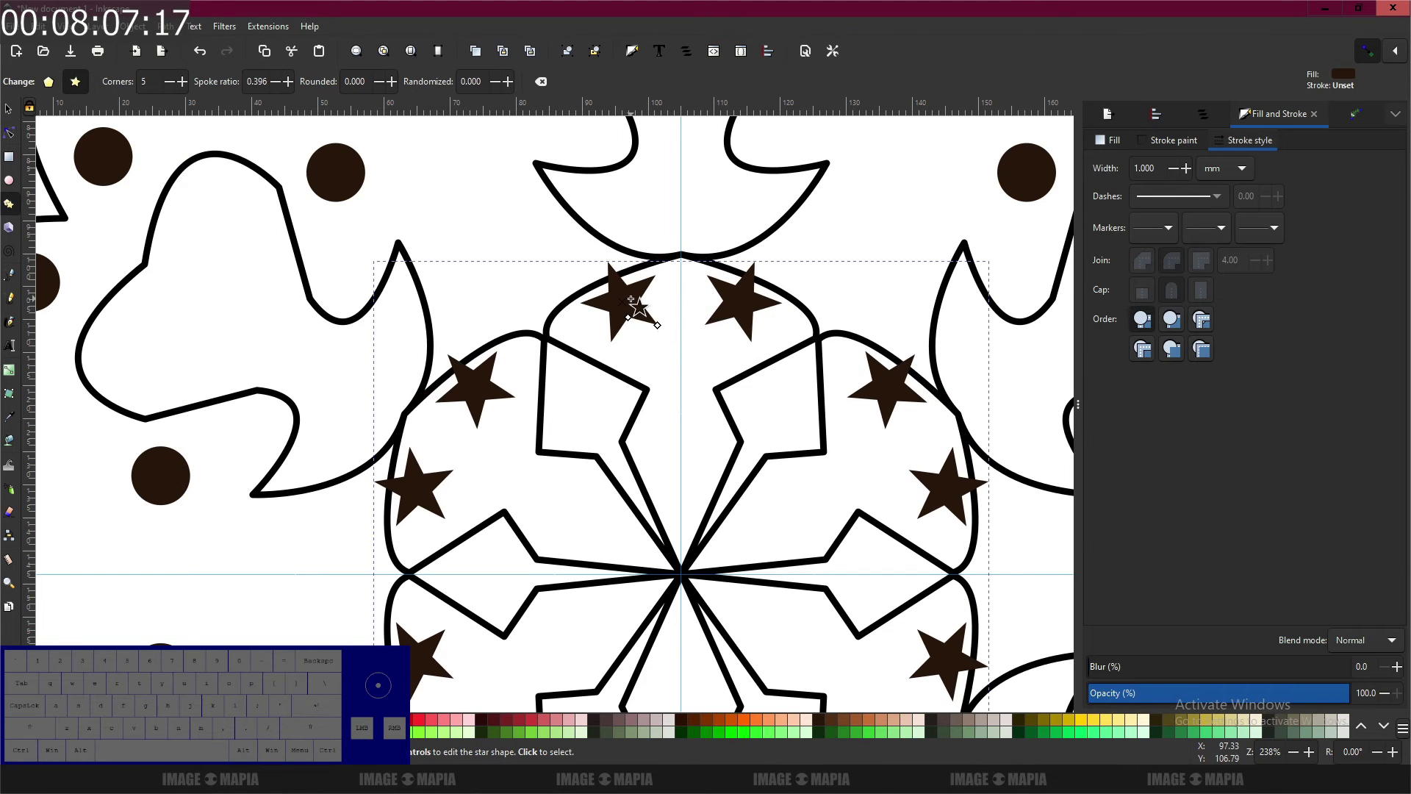
key(n)
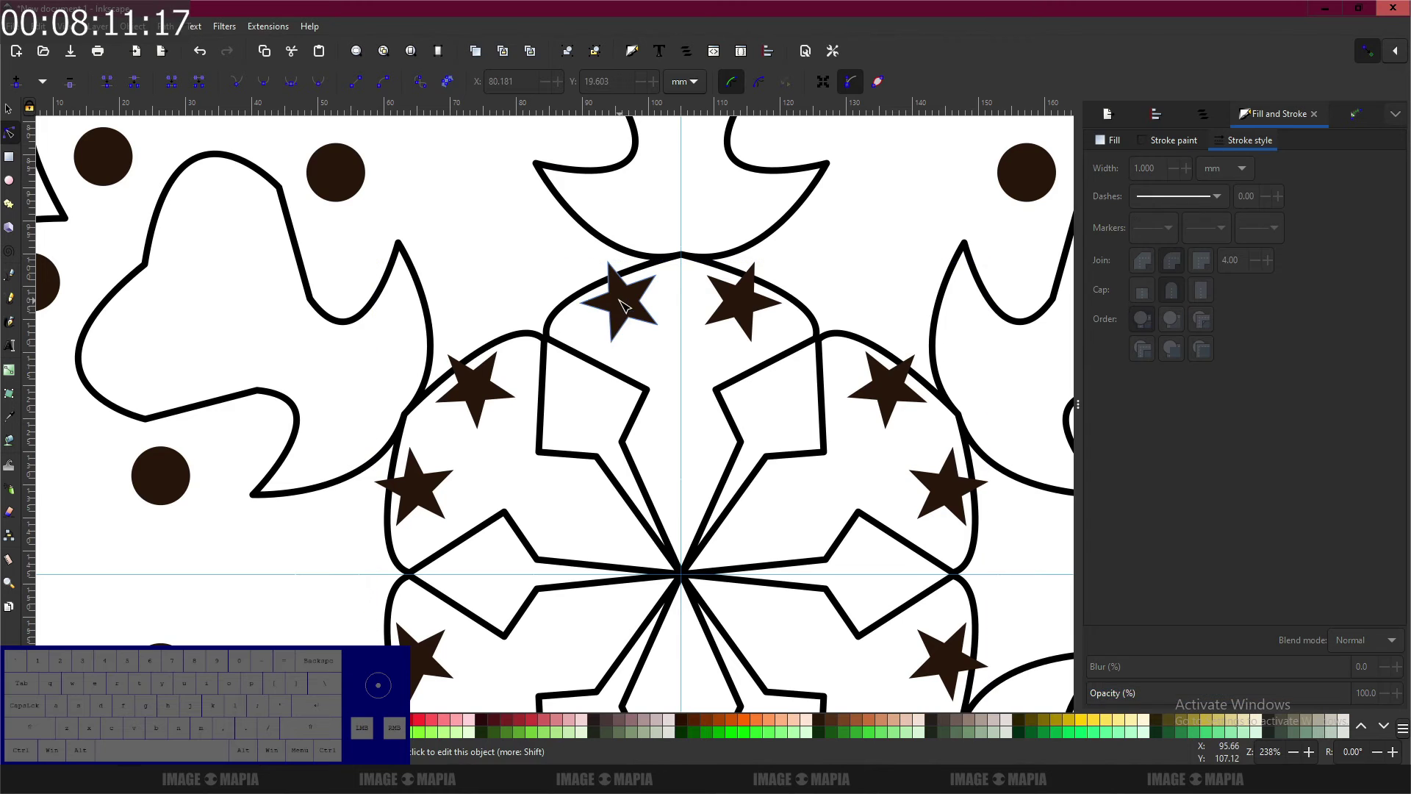
drag(625, 313, 639, 338)
Step: Select all the paths, circles and stars of the design and group them
scroll(638, 338, down, 5)
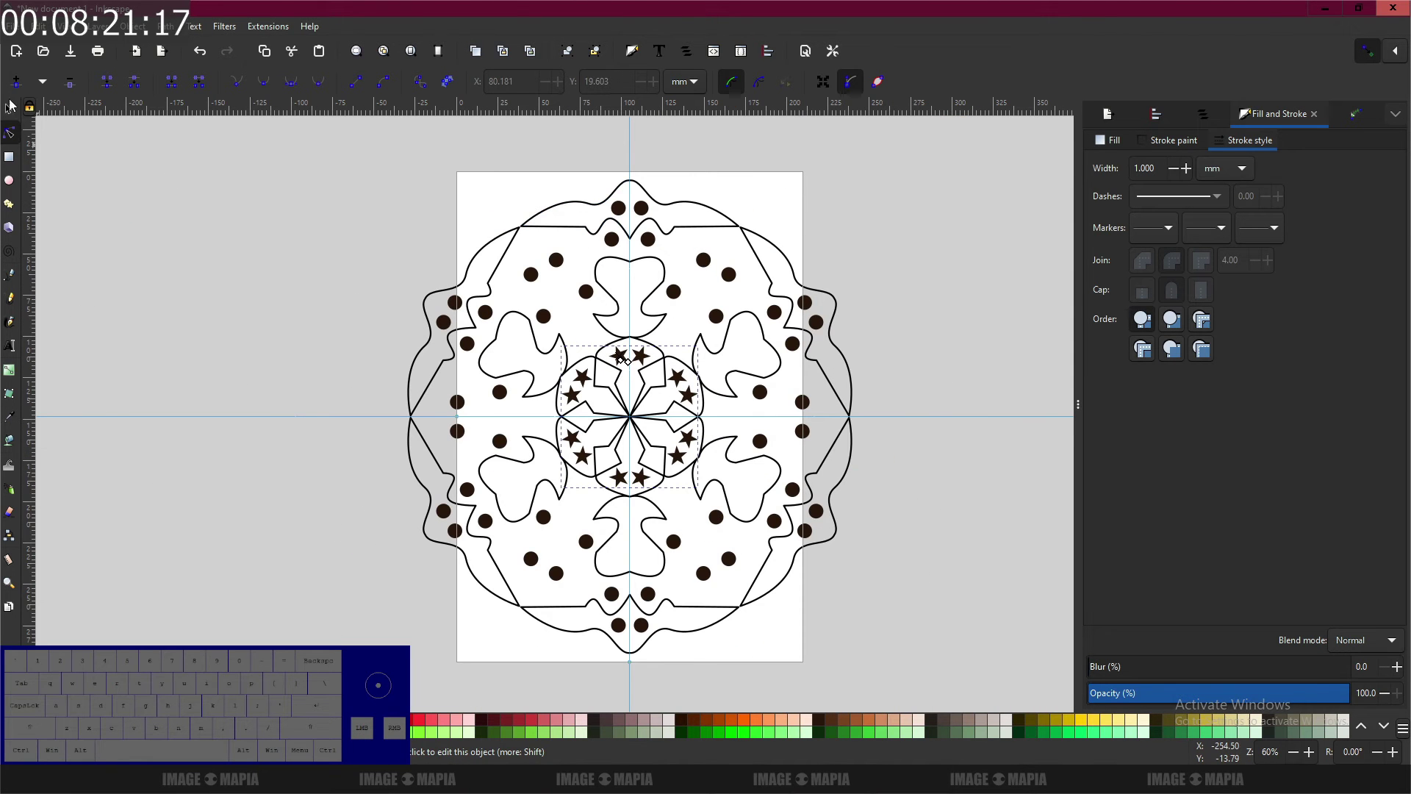
click(9, 110)
click(853, 273)
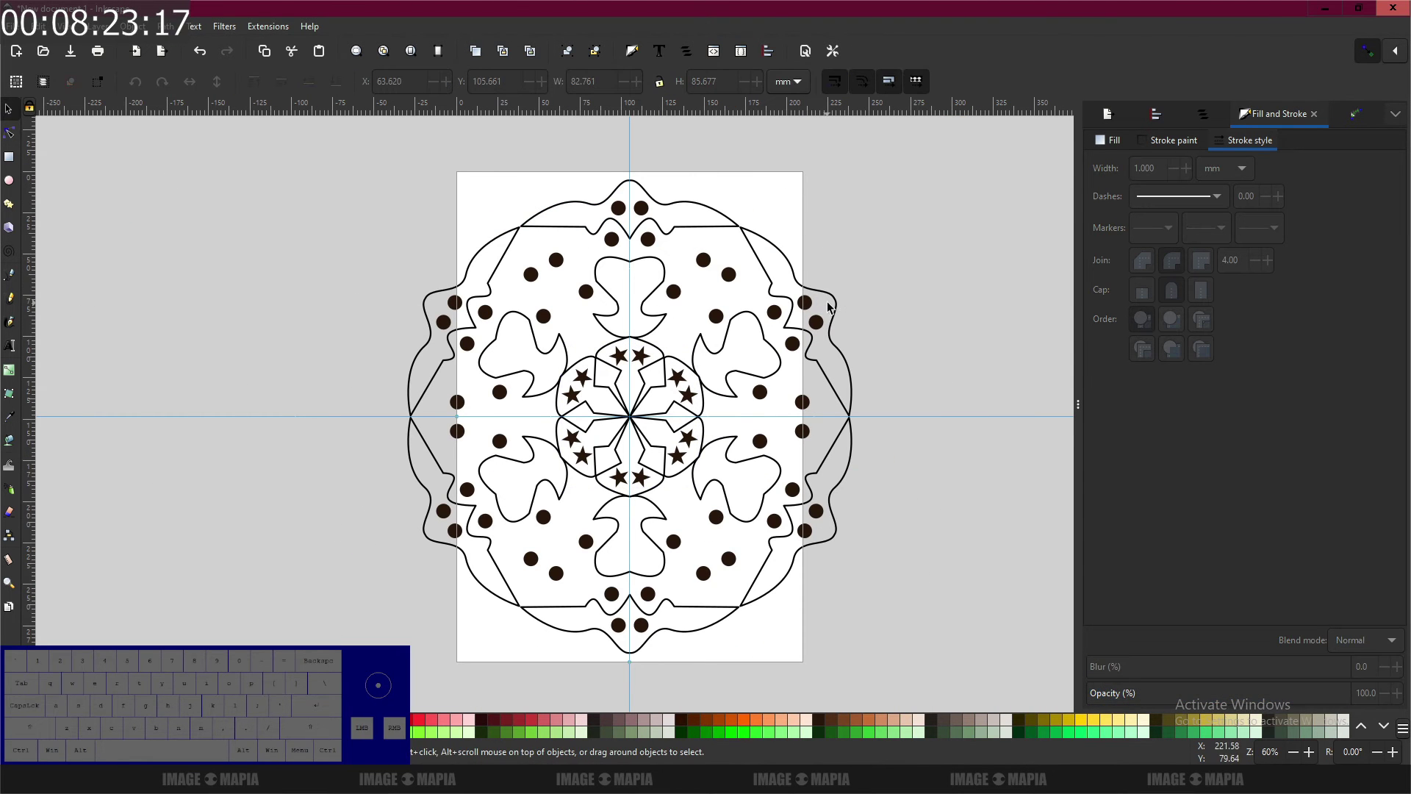
click(730, 220)
click(292, 171)
drag(351, 150, 904, 690)
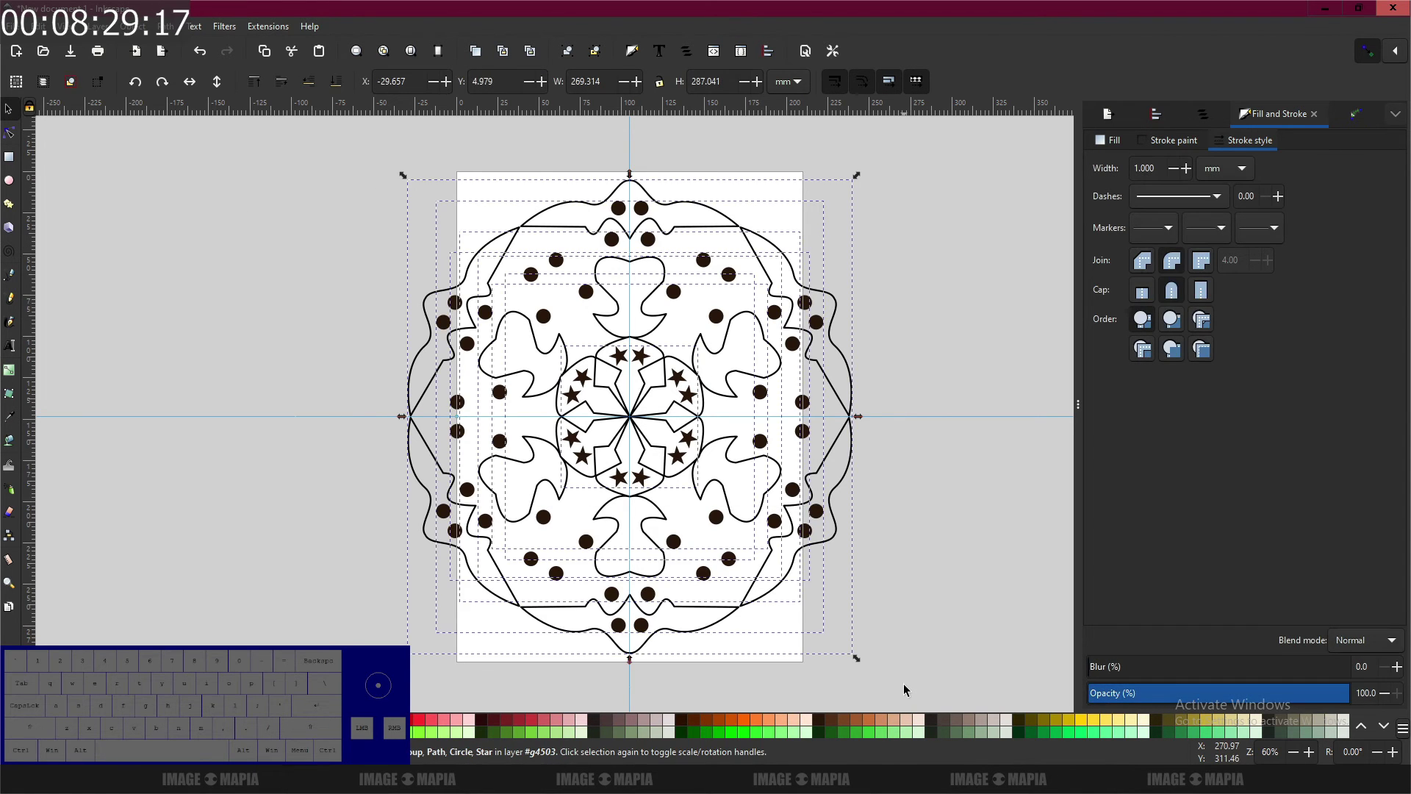
click(135, 32)
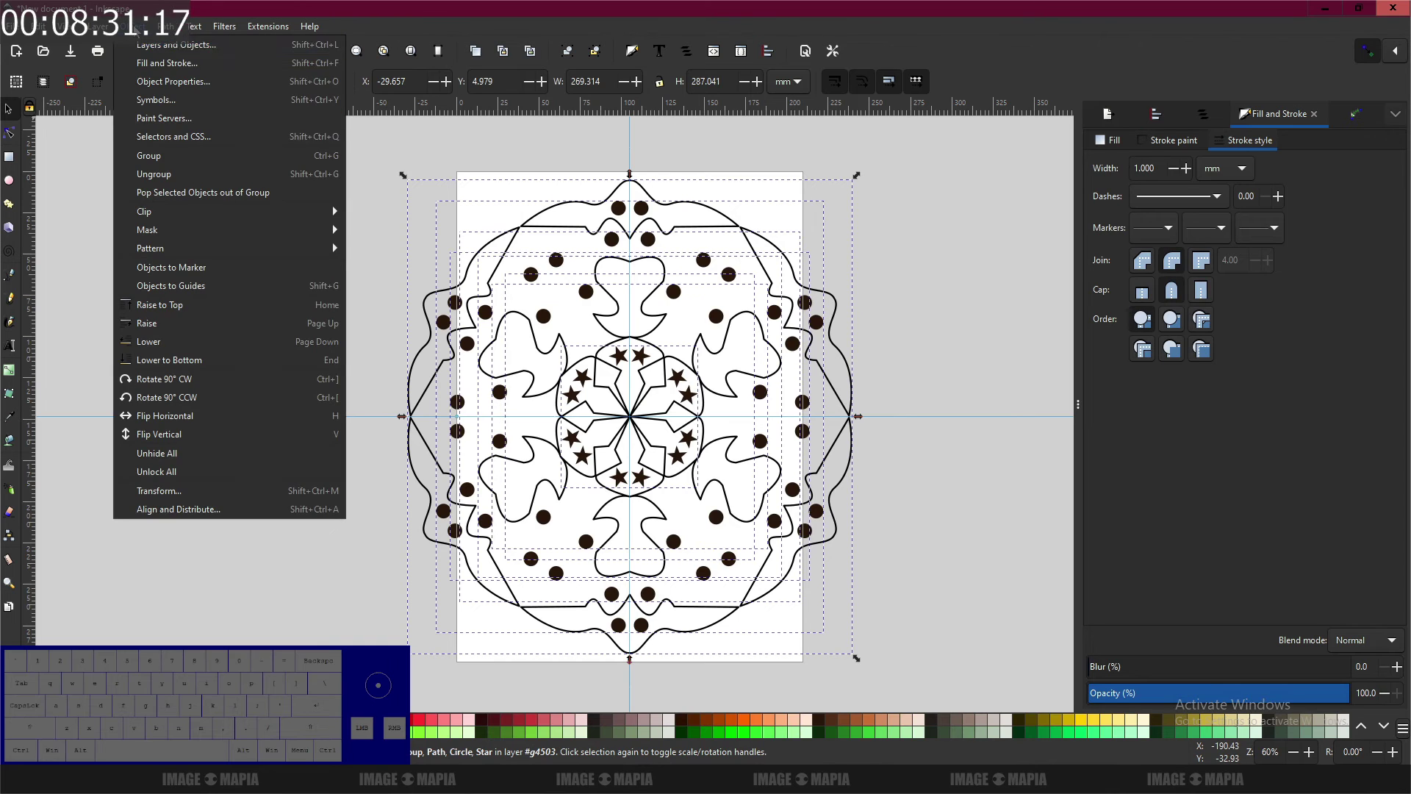
click(152, 157)
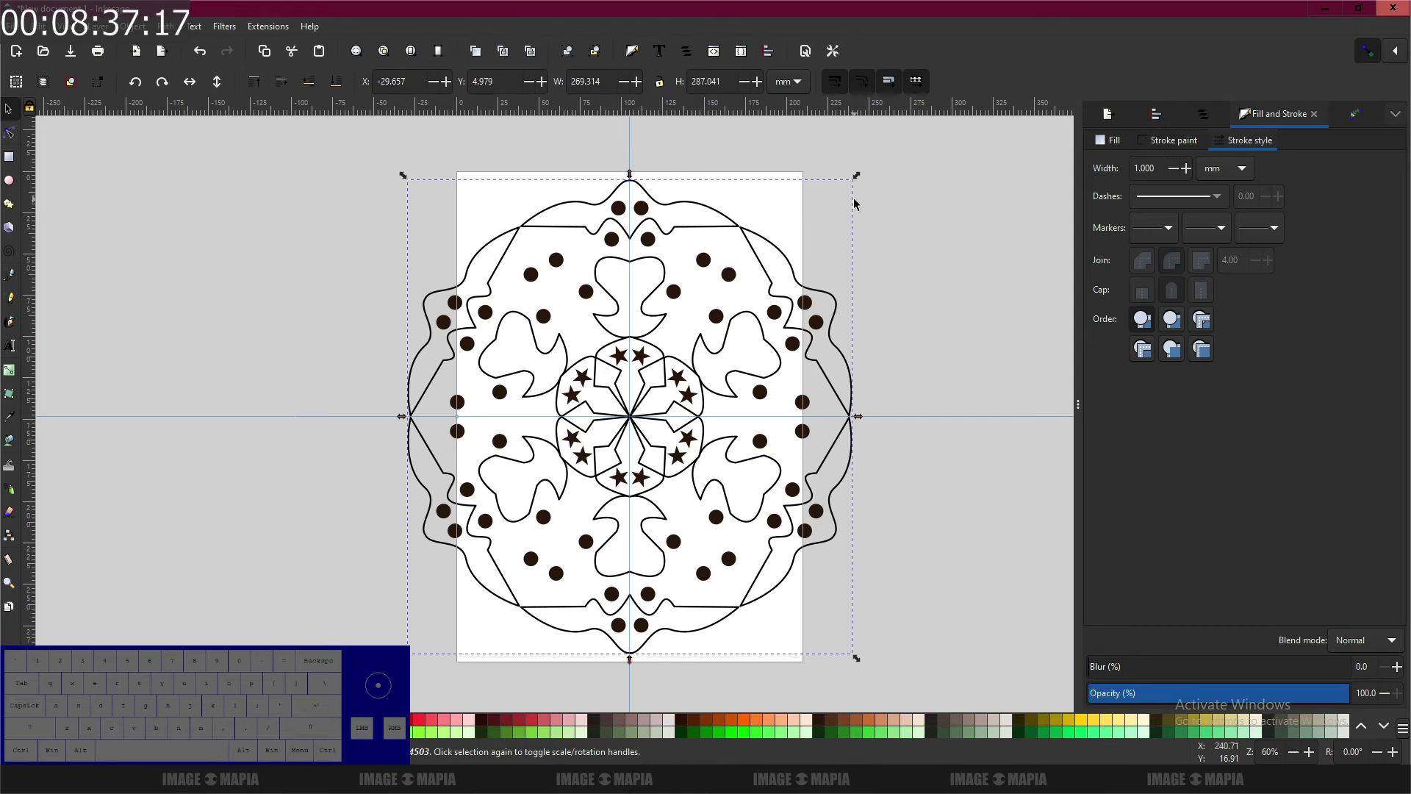
Step: Rotate the grouped design 90° counter-clockwise and clear the selection
click(135, 83)
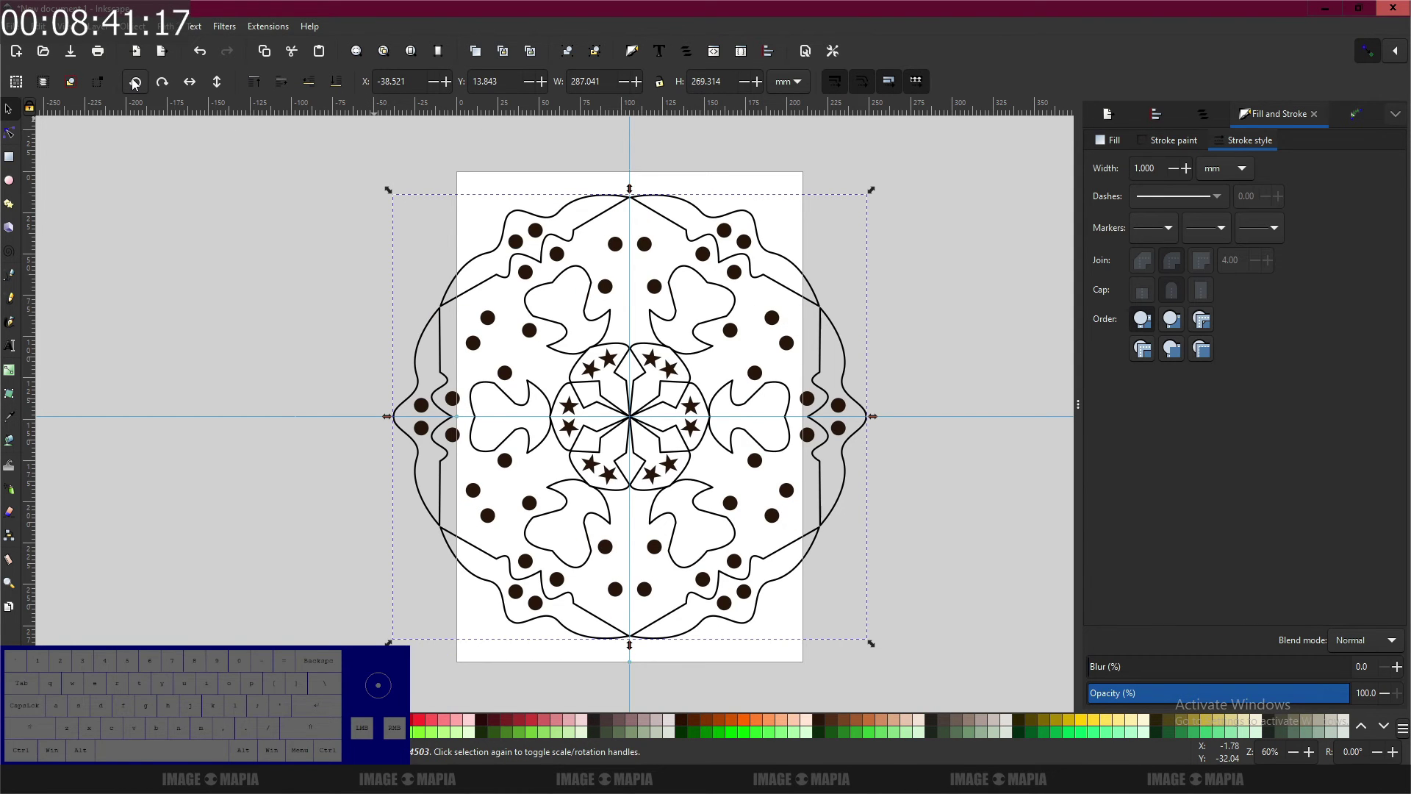
drag(868, 194, 870, 197)
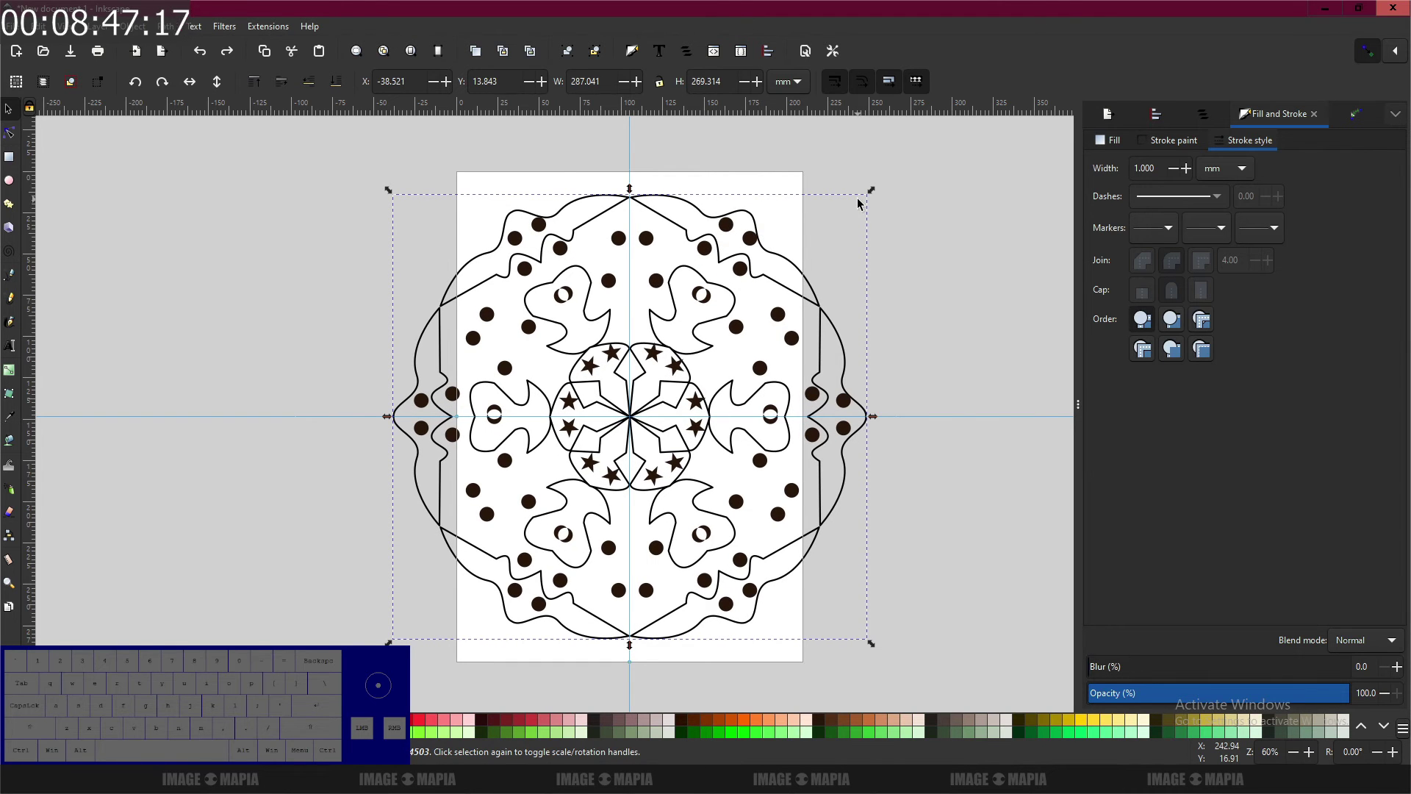
click(889, 161)
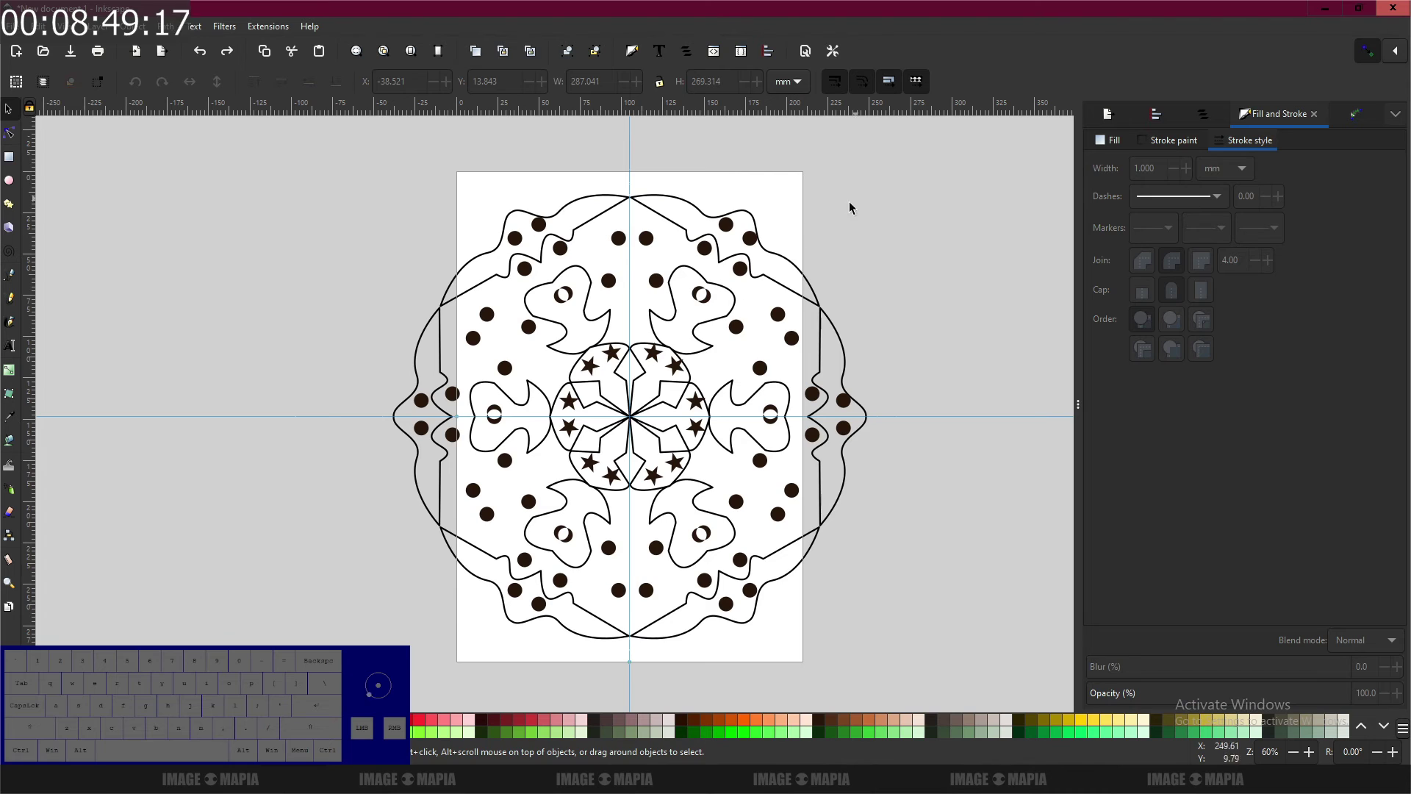
drag(665, 218, 645, 289)
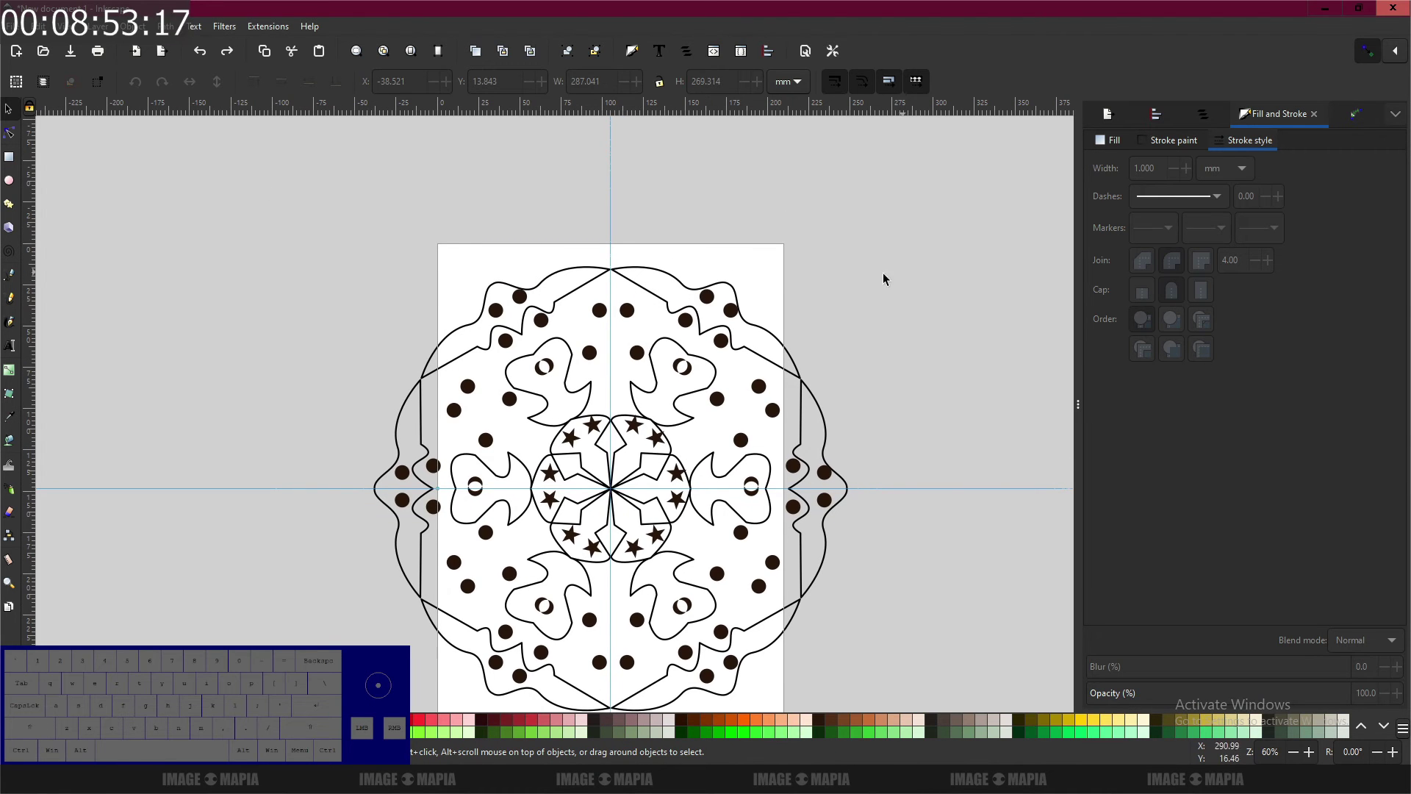
click(660, 276)
click(496, 200)
Step: Draw two slanted straight lines starting on the vertical guide between the upper motifs, about 14.6 mm and 11.6 mm long
click(10, 276)
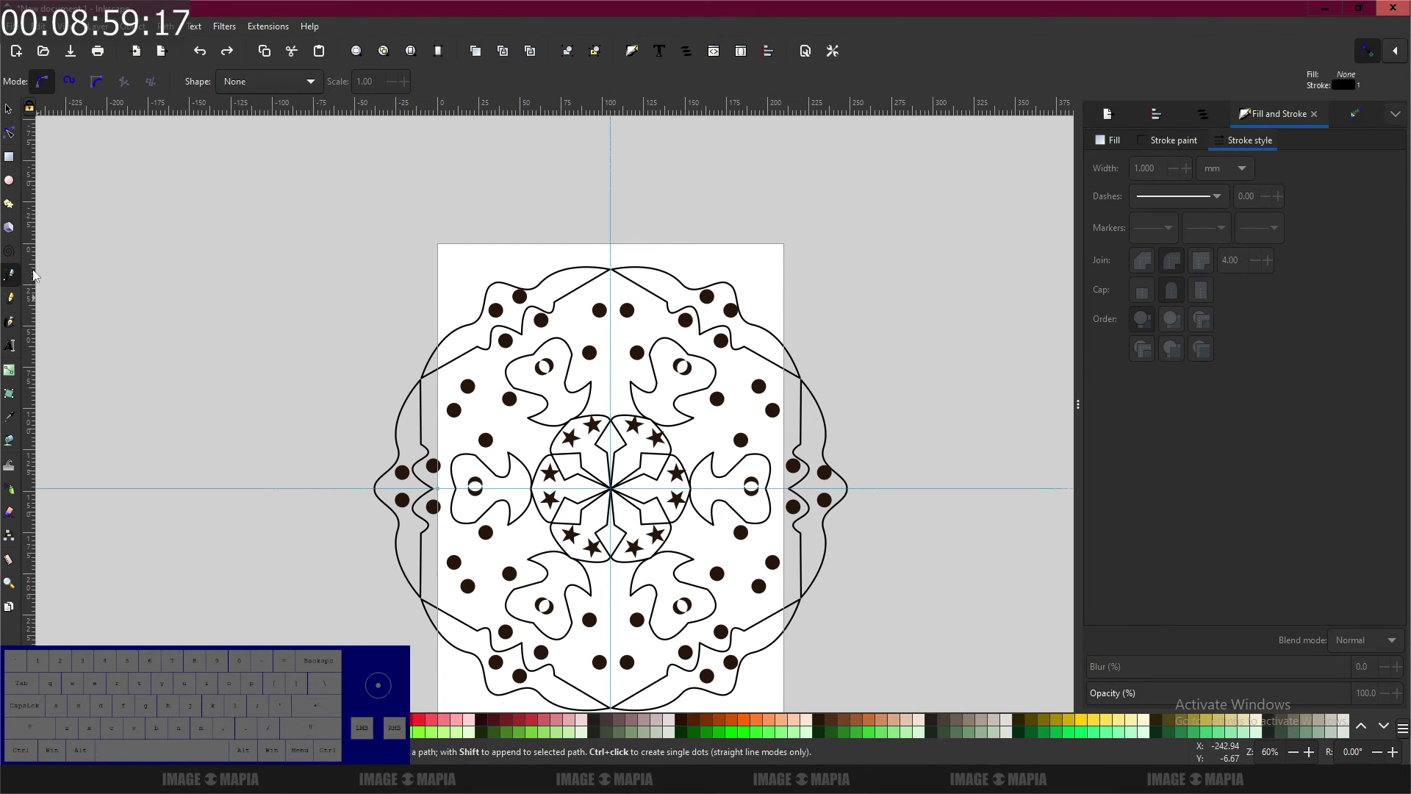
scroll(598, 258, up, 2)
drag(605, 252, 611, 180)
drag(615, 347, 609, 225)
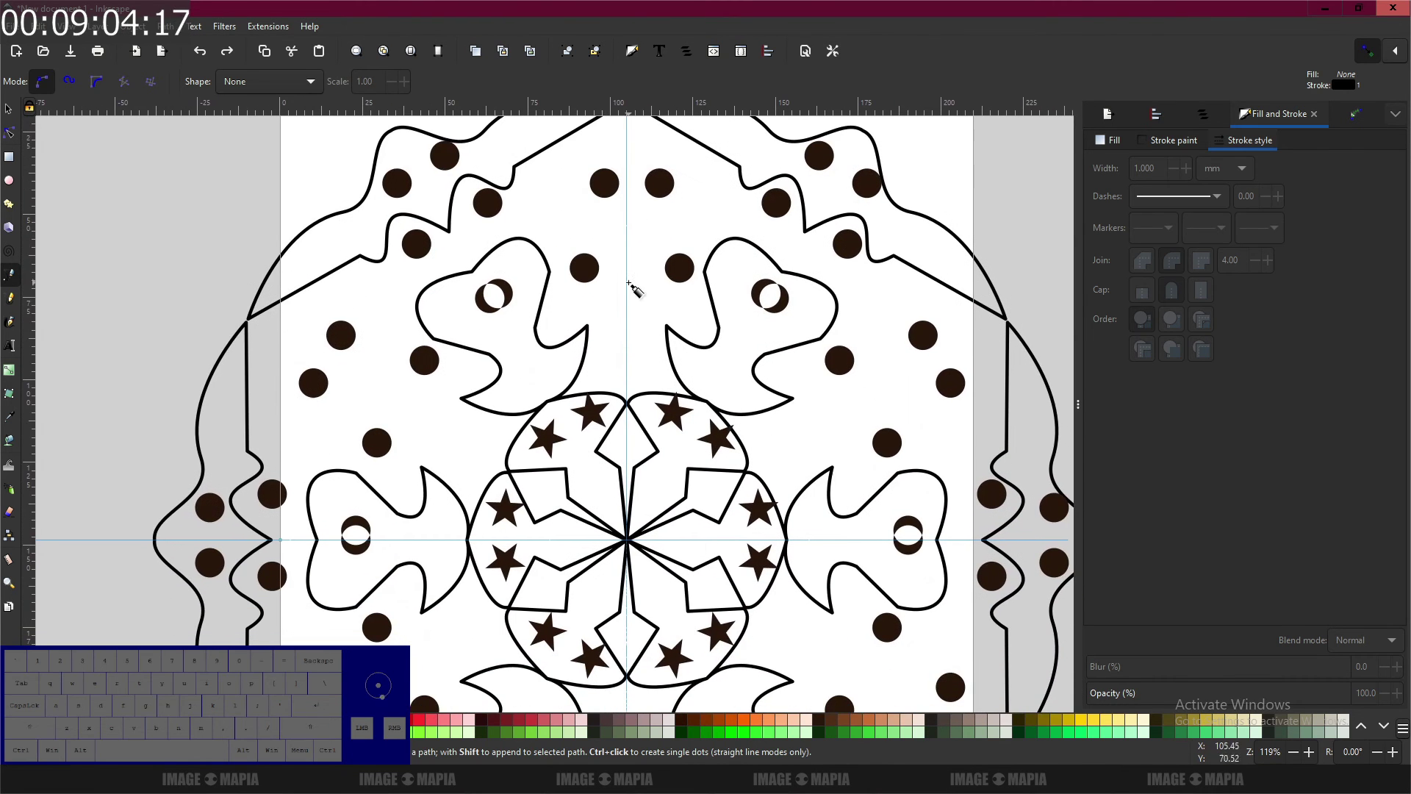
click(626, 216)
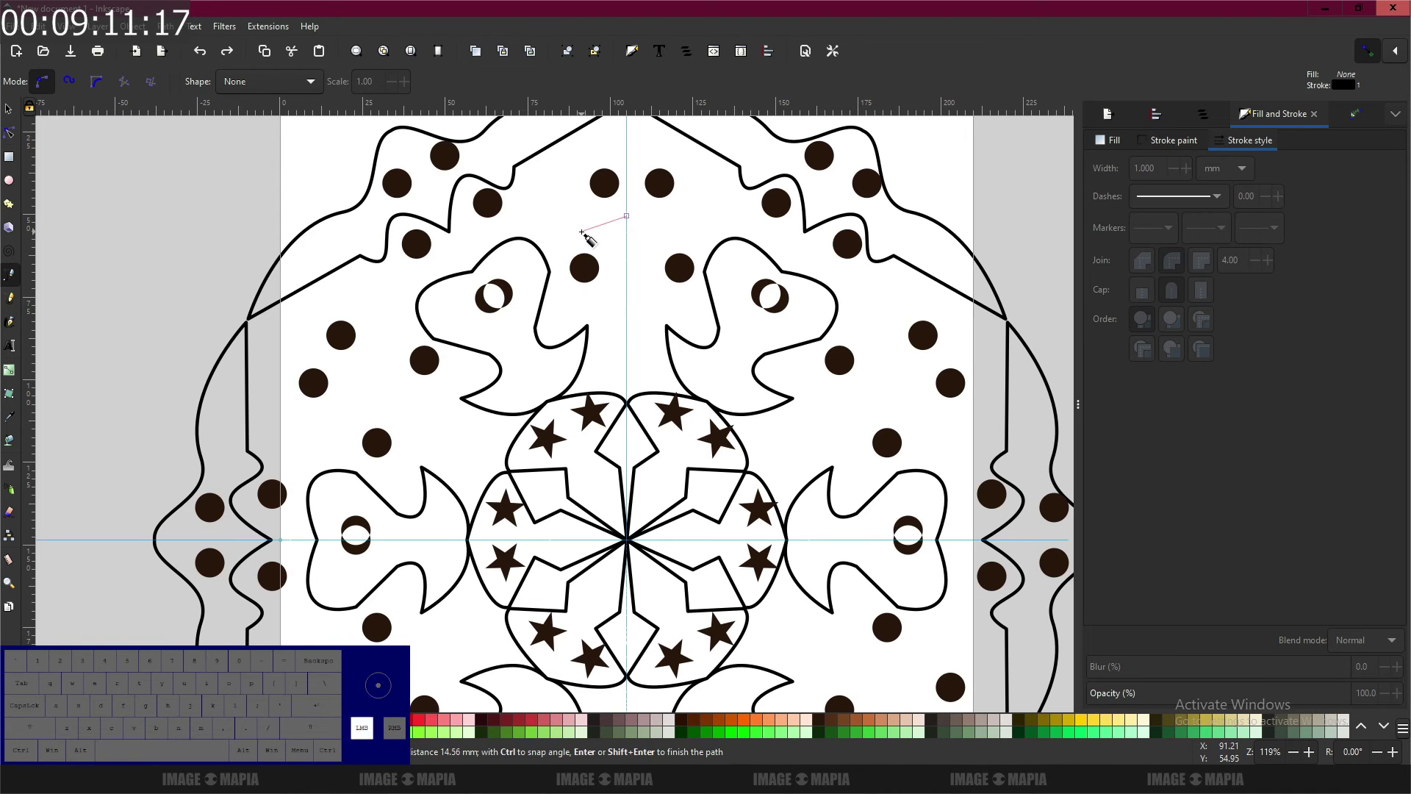
double_click(582, 232)
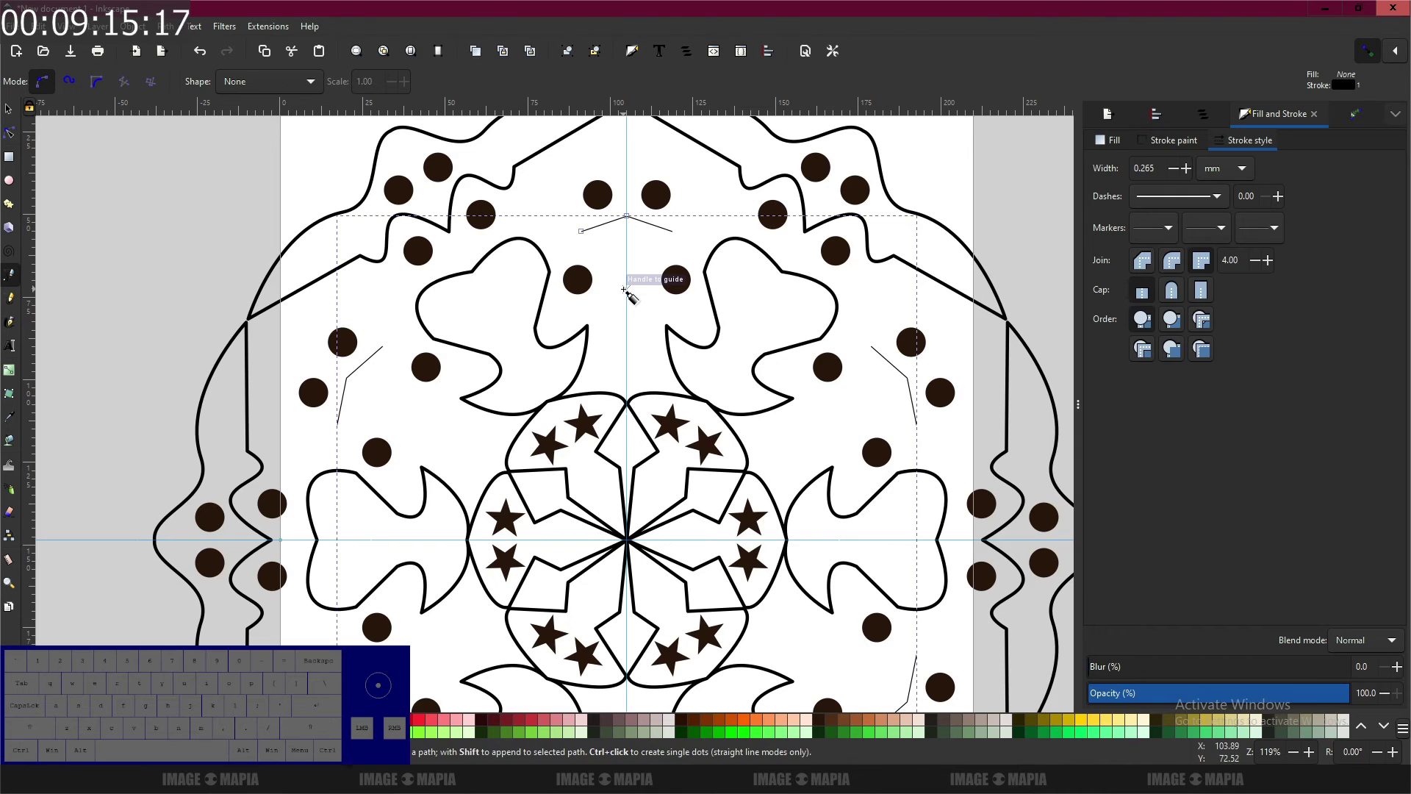
click(624, 289)
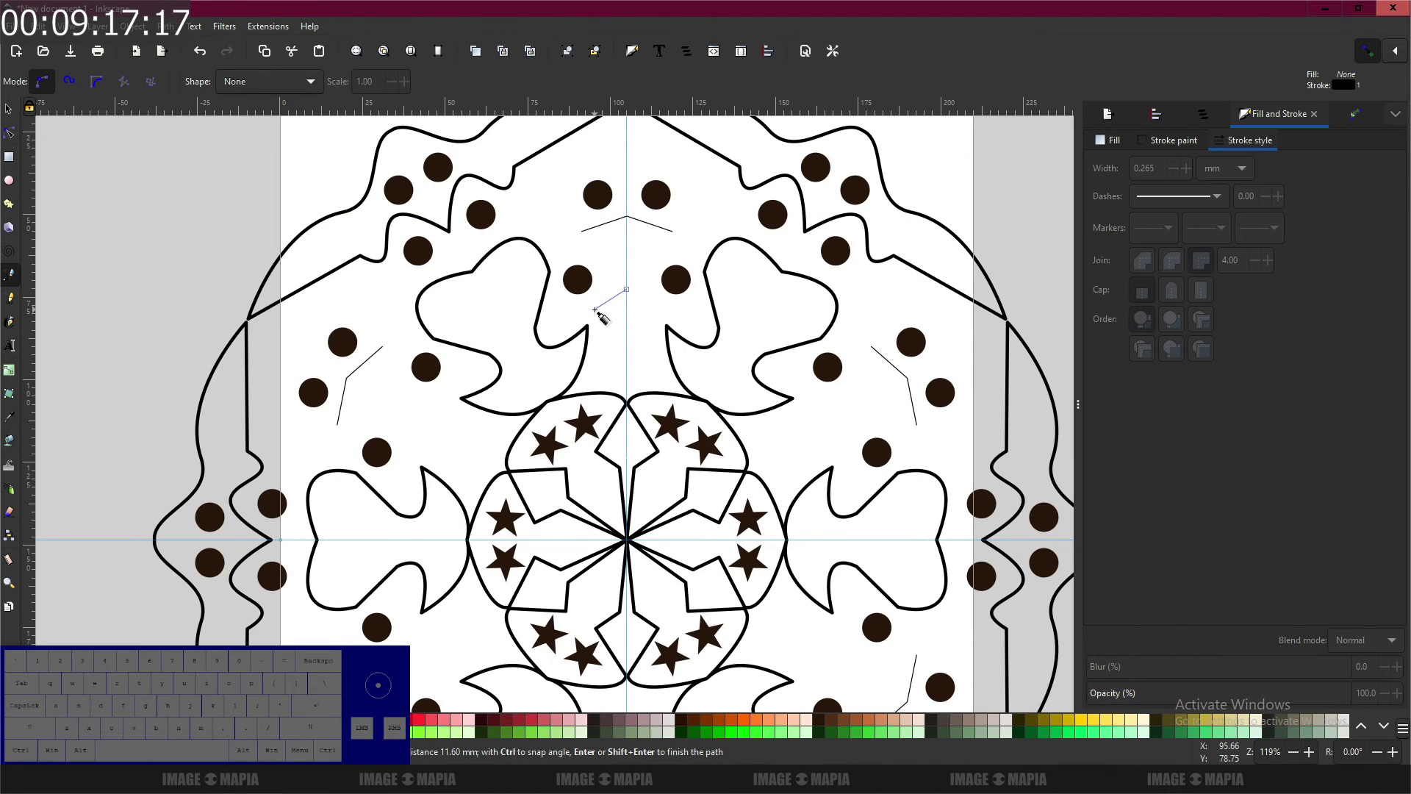
double_click(595, 310)
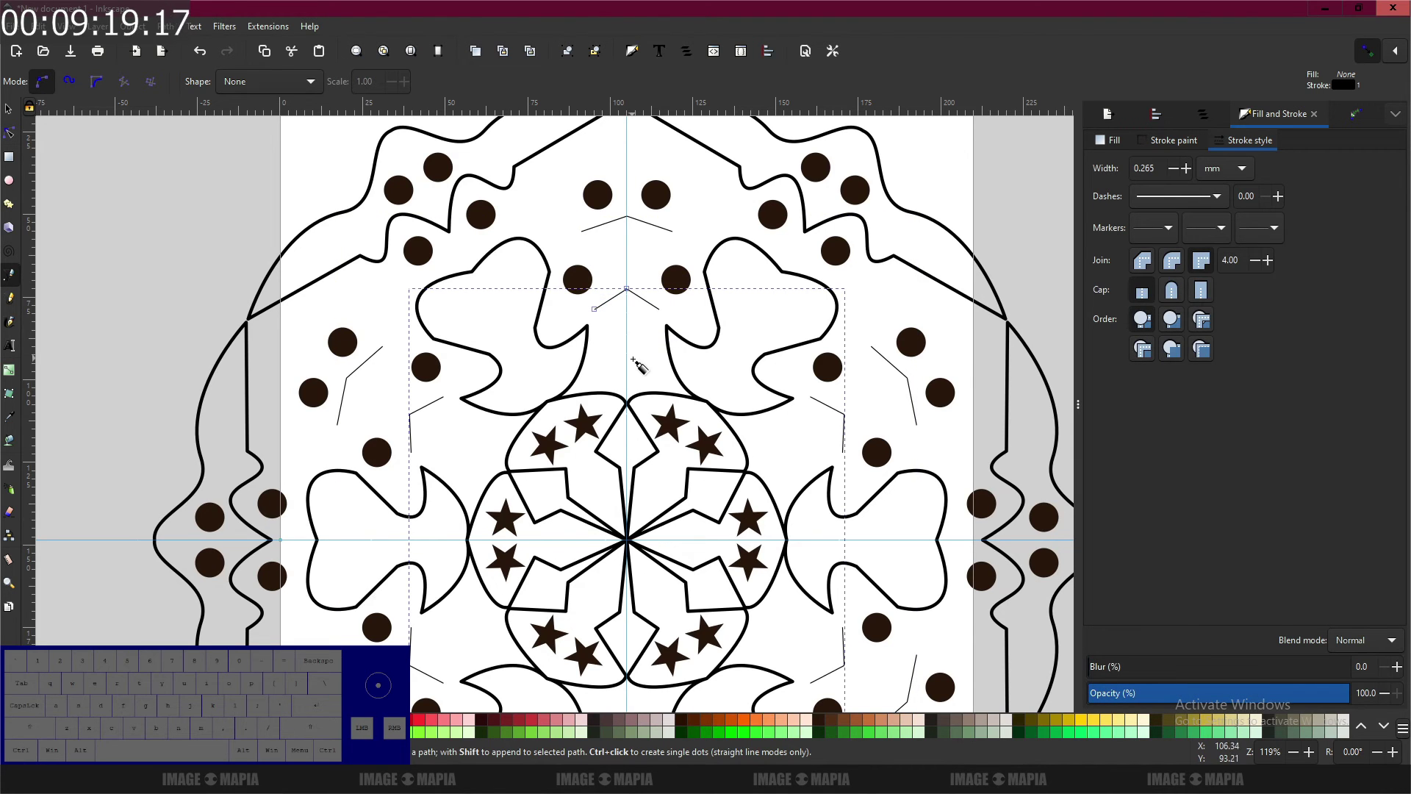
Step: Select both new lines for node editing and set their stroke width to 1 mm
click(9, 110)
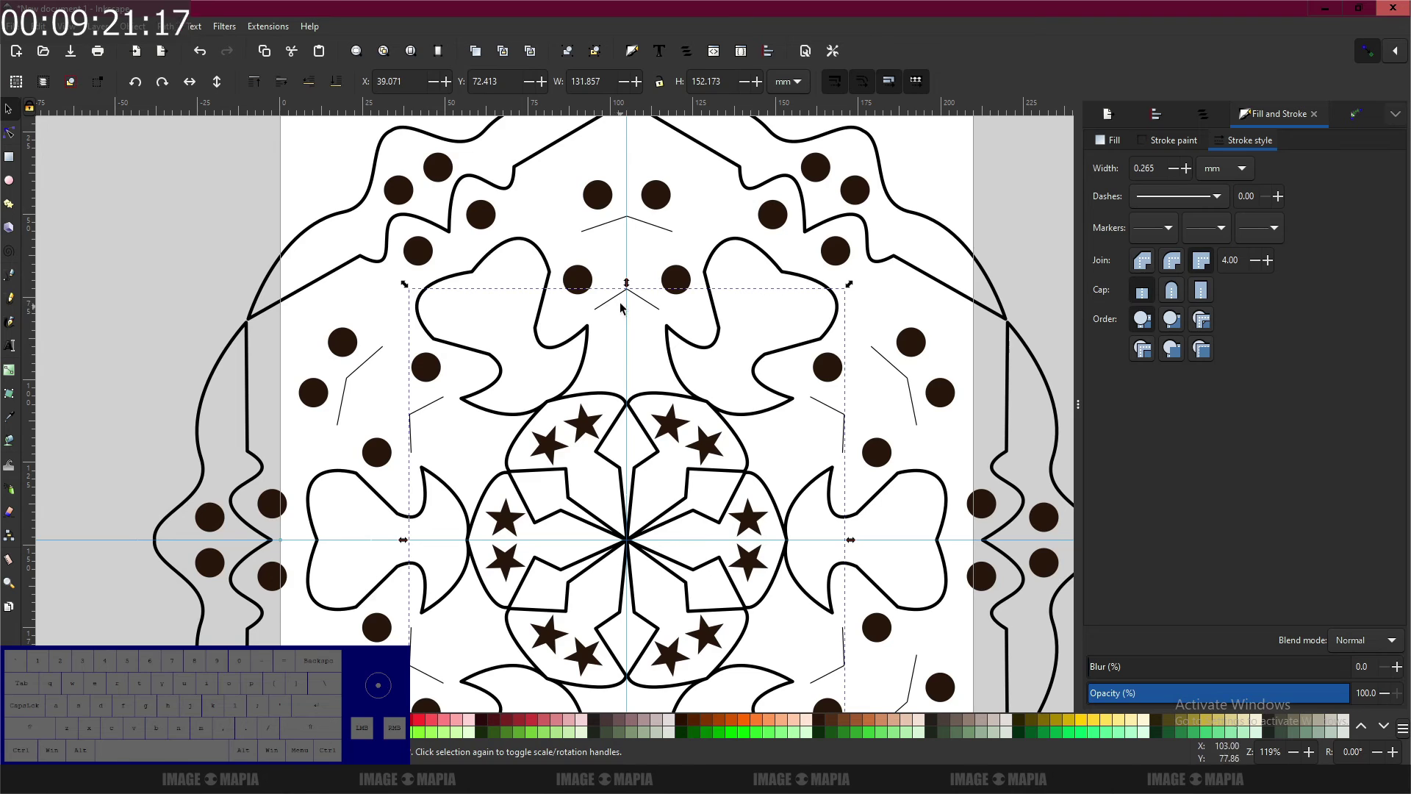
shift+click(609, 223)
key(n)
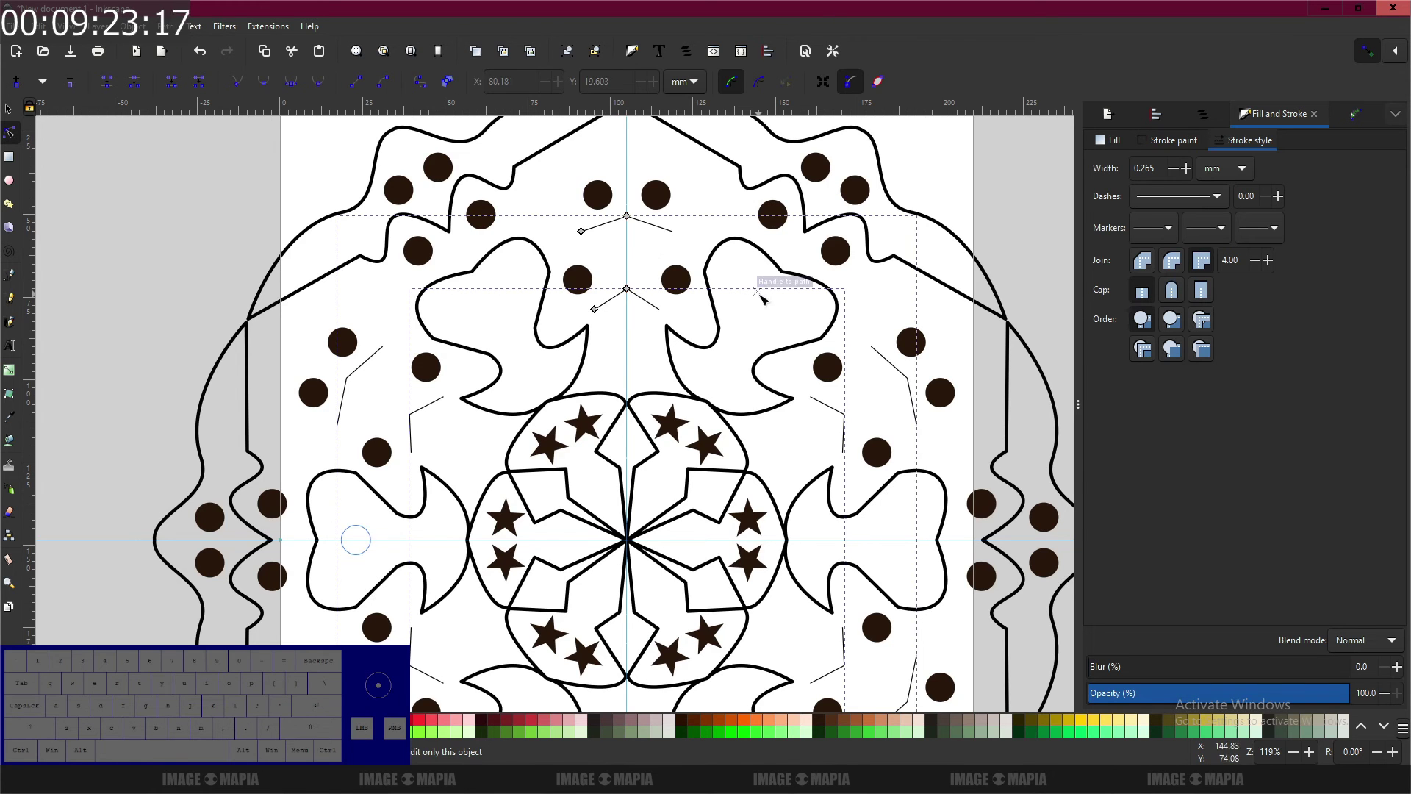
click(1237, 147)
drag(1160, 168, 1077, 170)
text(1)
key(Return)
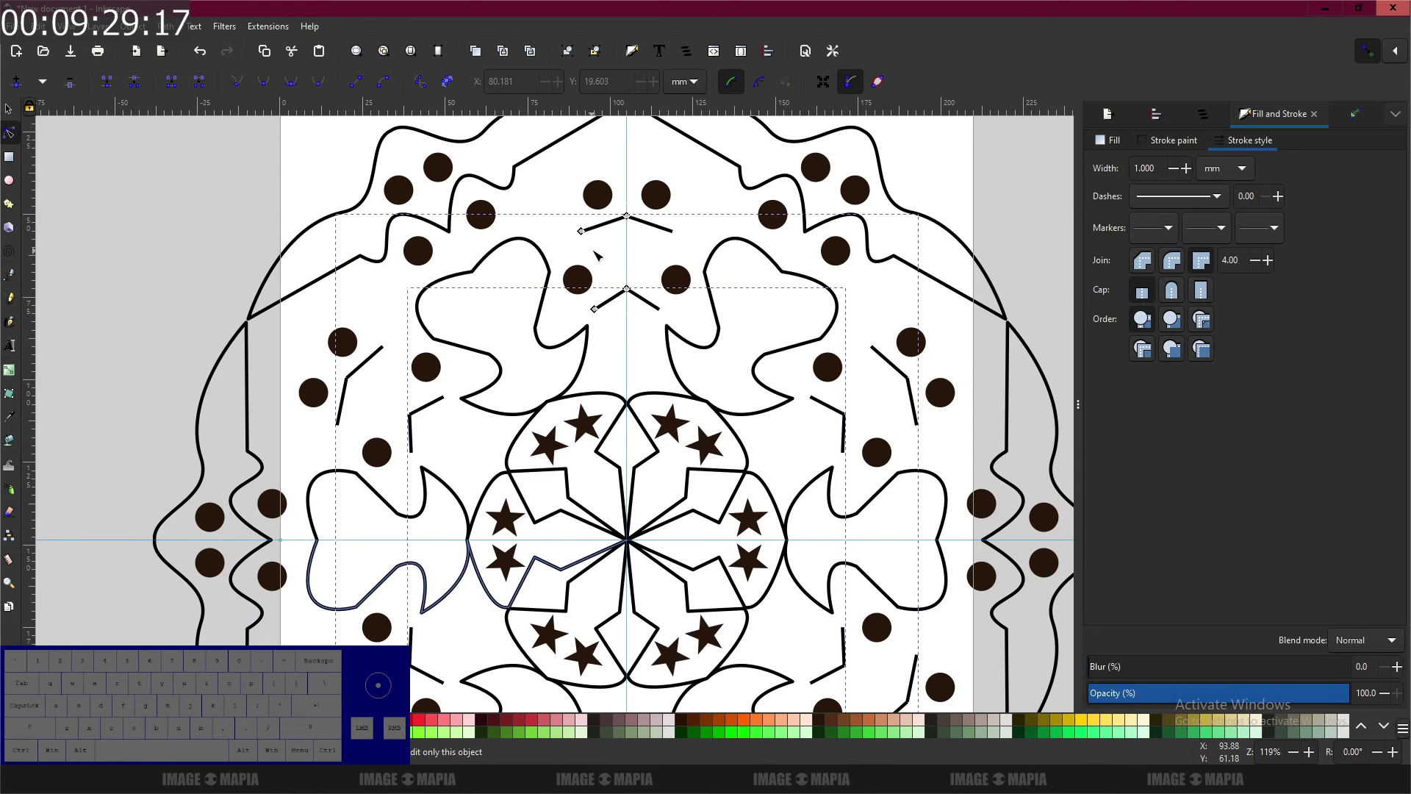
Step: Move the upper line's outer end node to about X 93.3, Y 63.2 mm and bend both lines into curves
scroll(577, 230, up, 3)
scroll(577, 229, down, 1)
drag(575, 229, 589, 281)
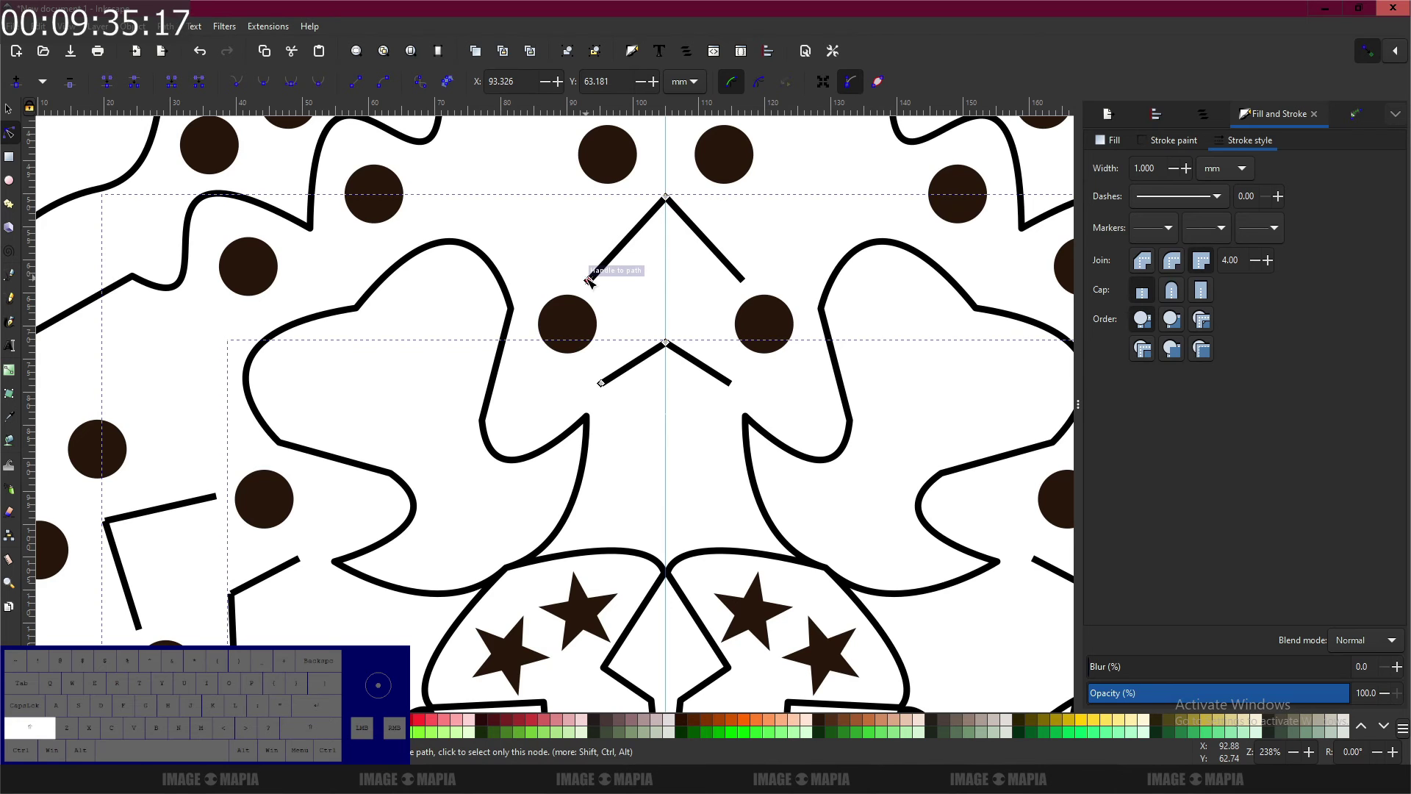
drag(589, 281, 560, 221)
drag(603, 384, 606, 336)
scroll(652, 439, down, 3)
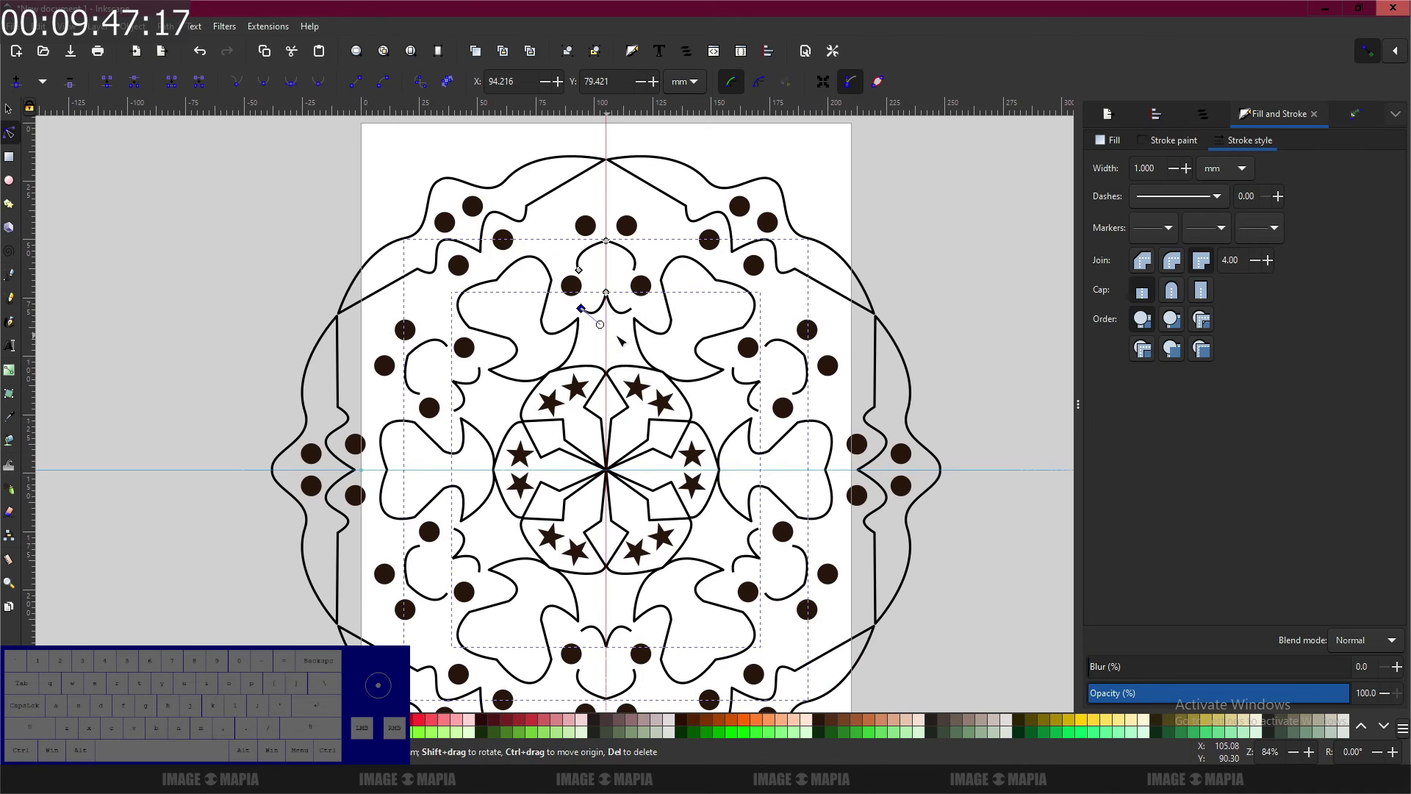
Step: Duplicate the upper curve and move the copy straight up along the vertical guide, its nodes centred at about Y 39.0 mm
ctrl+scroll(607, 250, up, 3)
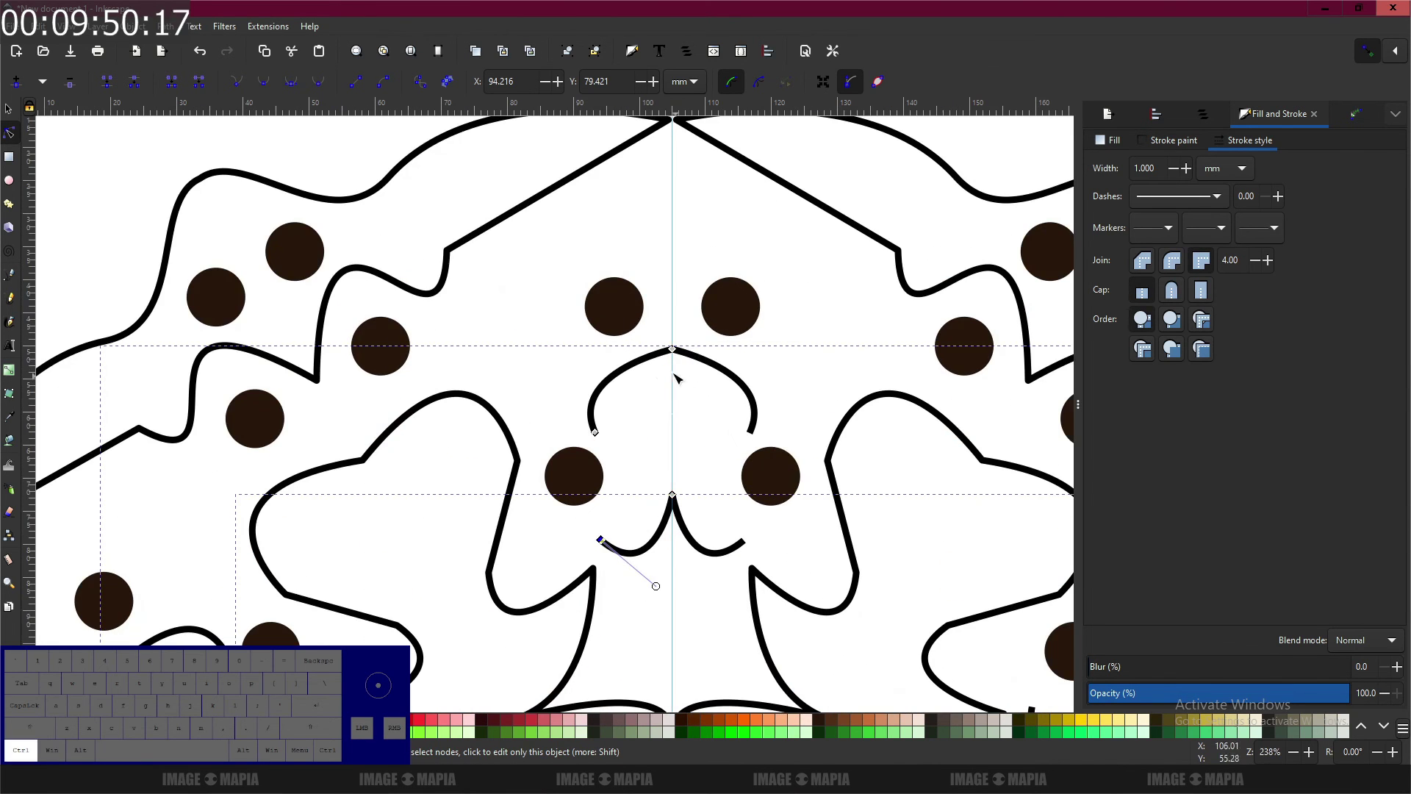
click(649, 358)
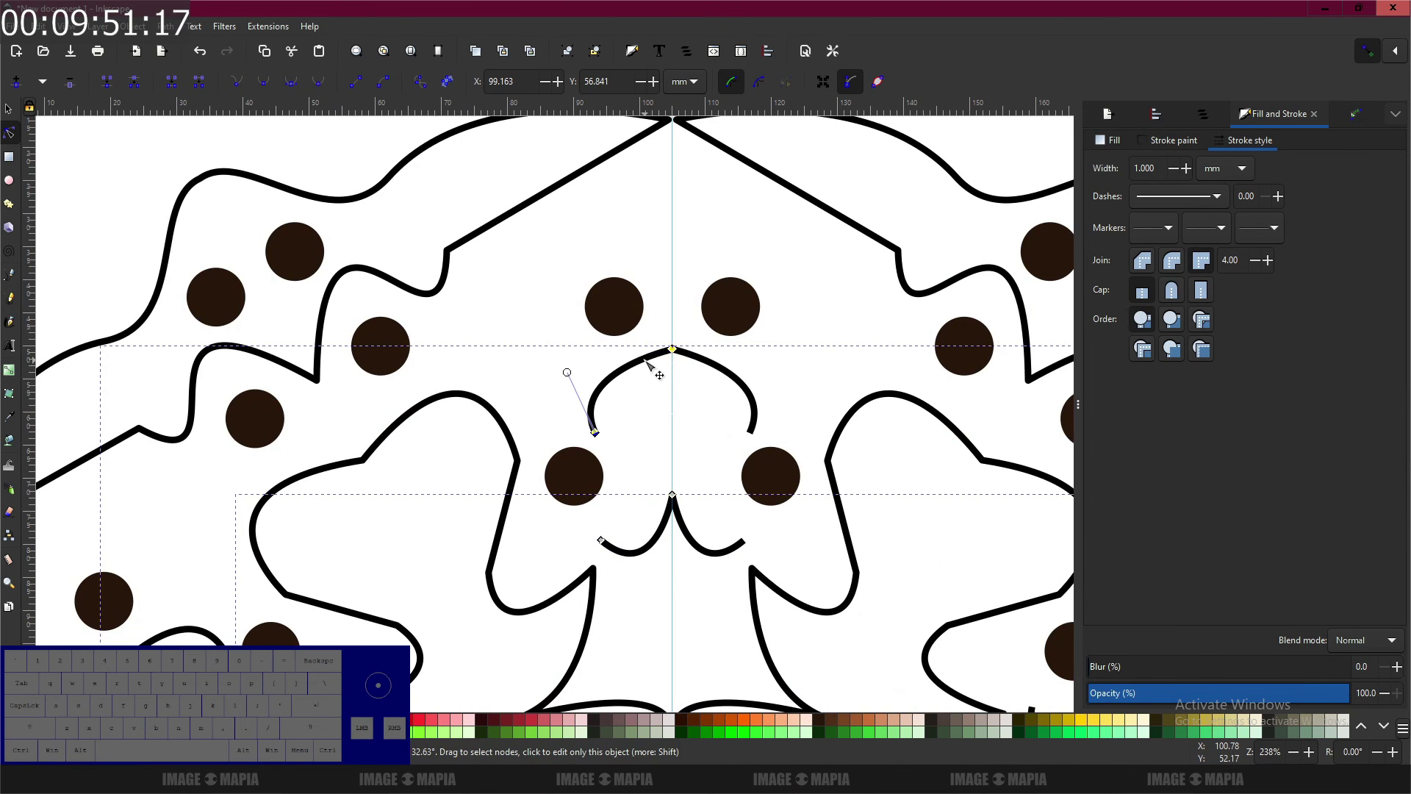
key(ctrl+z)
drag(648, 361, 618, 277)
click(642, 360)
drag(672, 351, 672, 231)
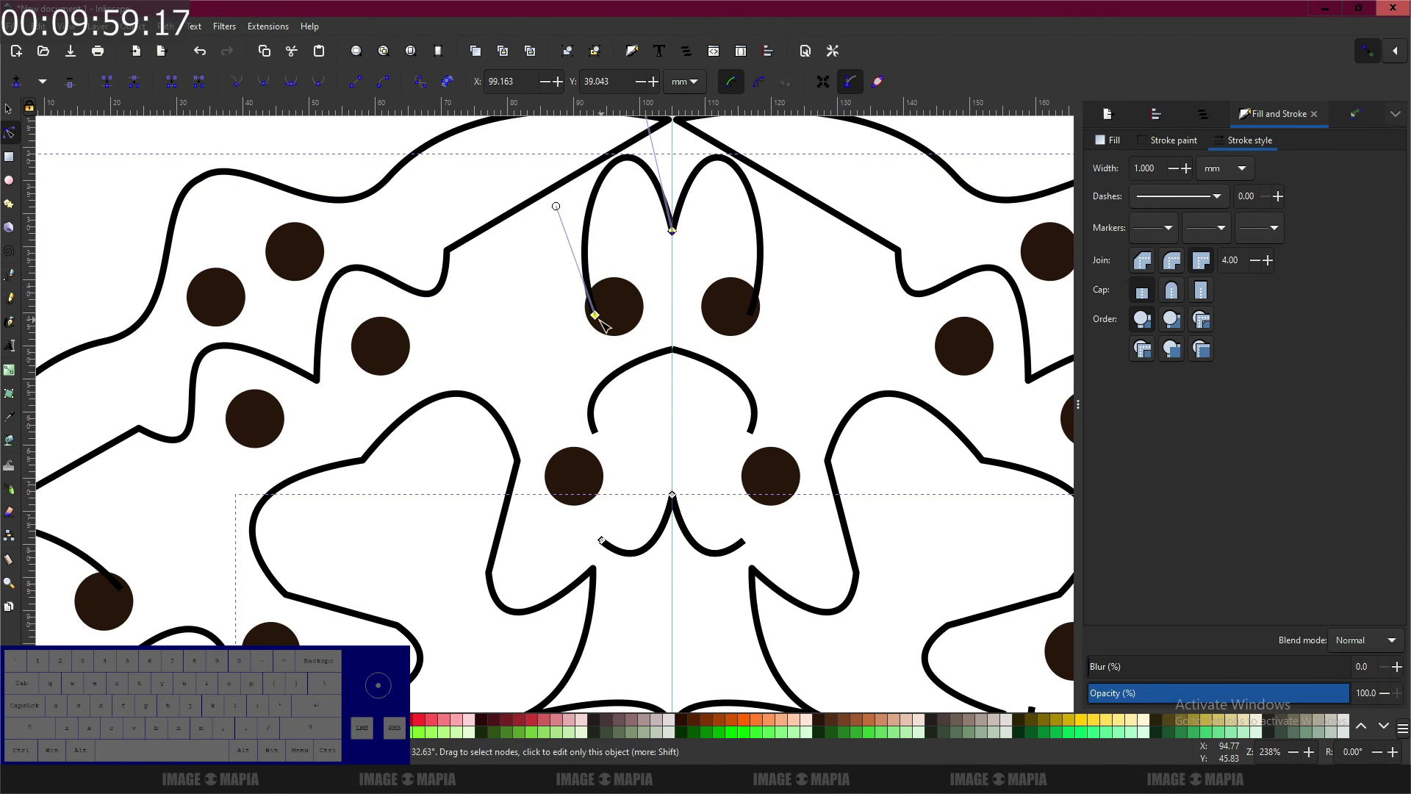
Step: Widen the duplicated curve around the upper circles by moving its outer end node to about X 81.9, Y 54.8 mm
drag(584, 322, 530, 384)
key(ctrl+z)
click(597, 313)
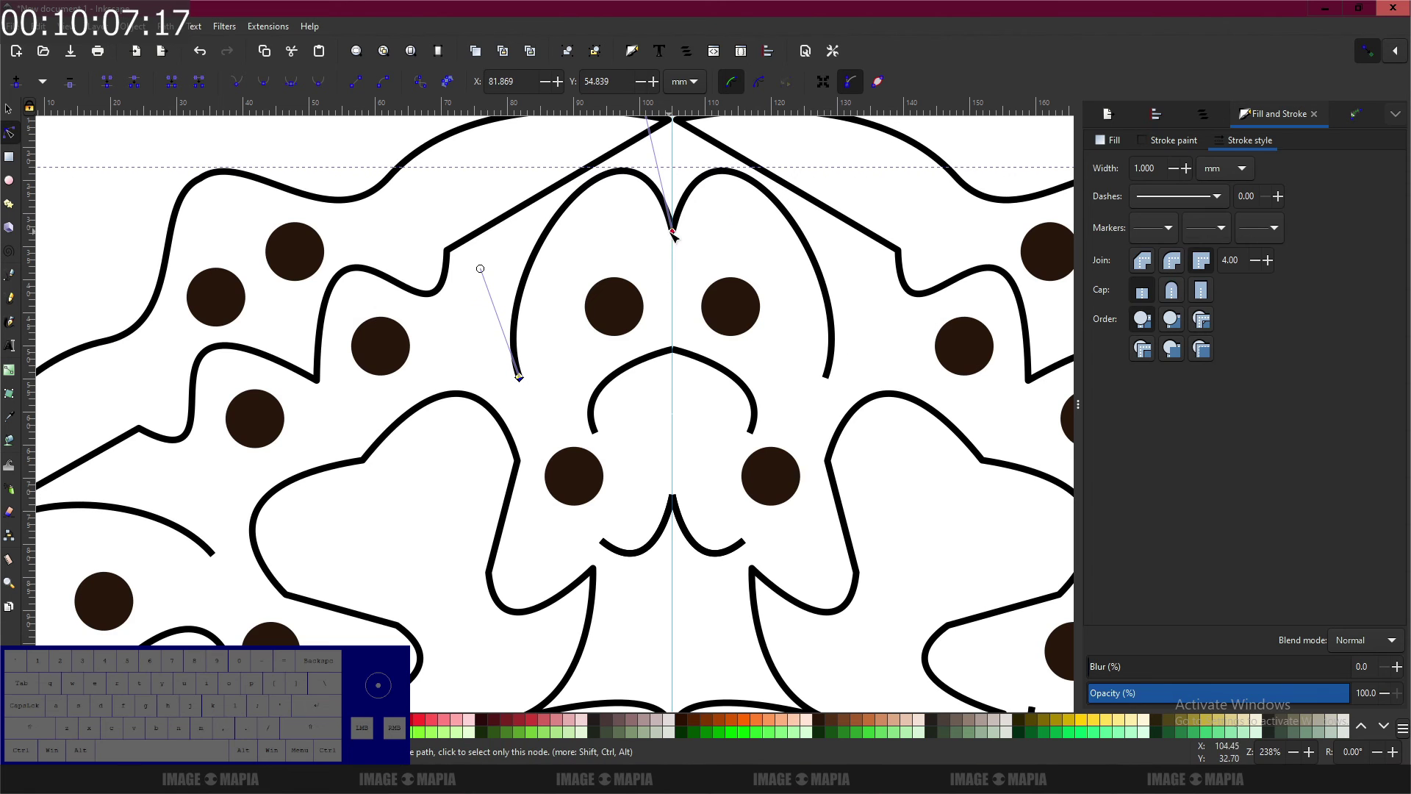
Step: Lower the upper curve's centre node along the vertical guide to about Y 38.5 mm and swing its handle outward to round the arch
drag(672, 231, 673, 269)
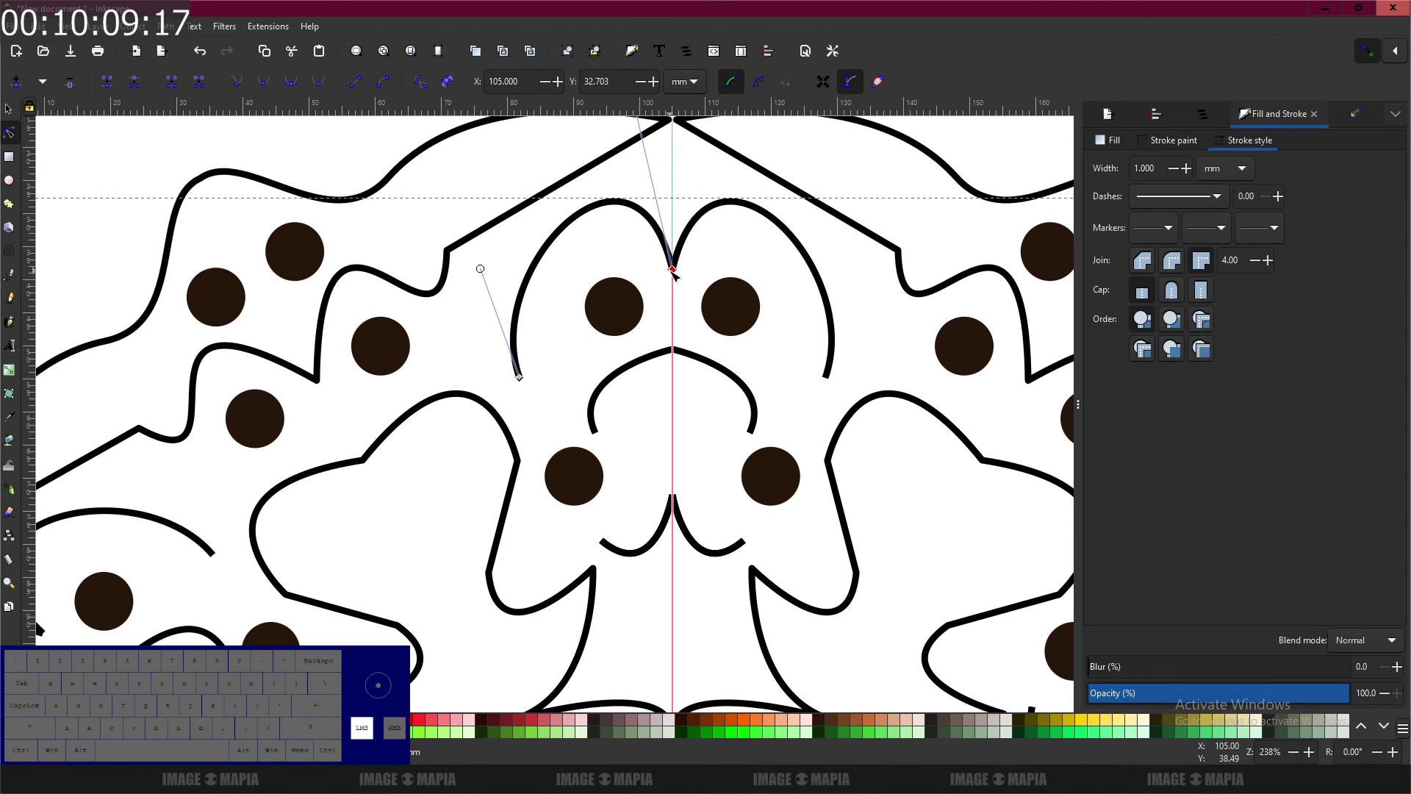
ctrl+scroll(673, 282, down, 1)
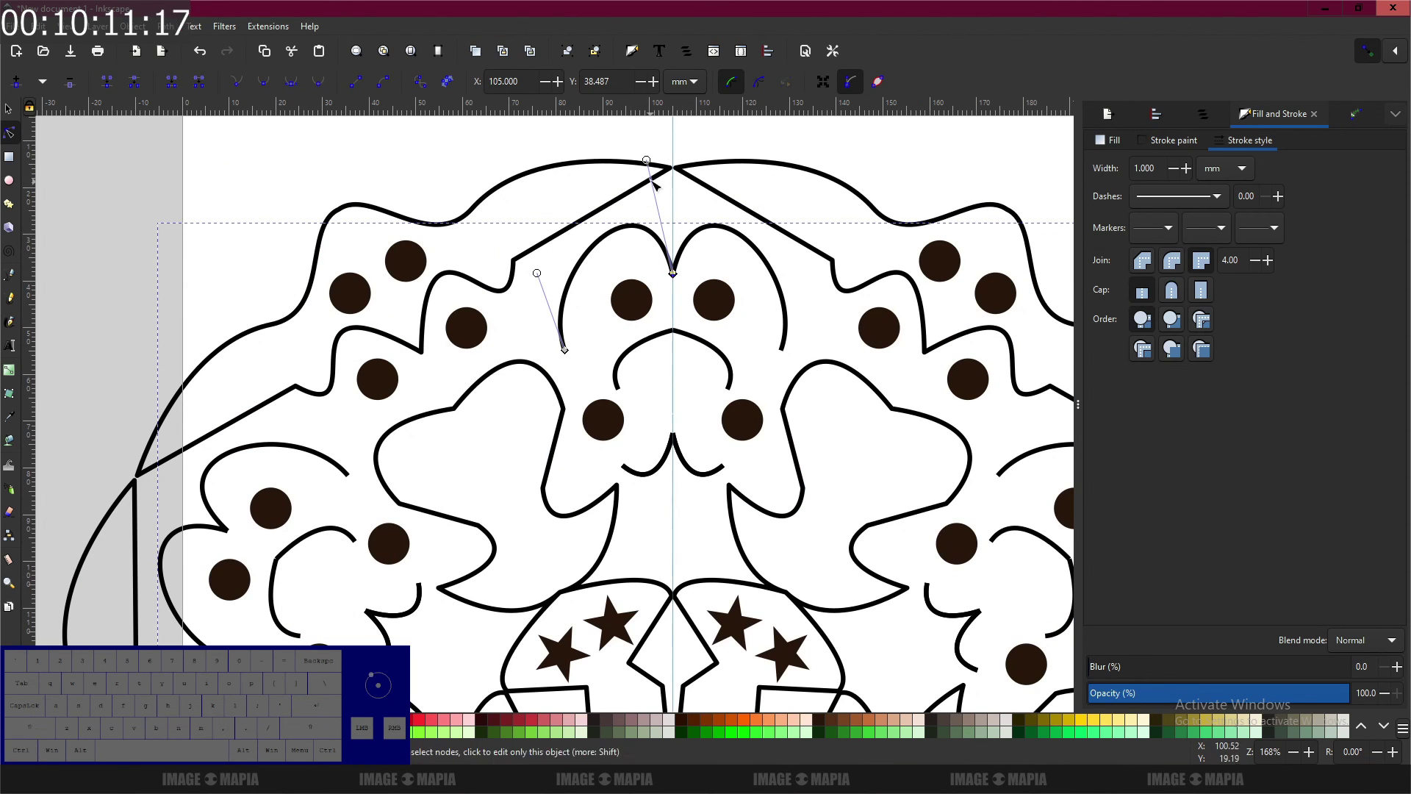
drag(647, 159, 614, 201)
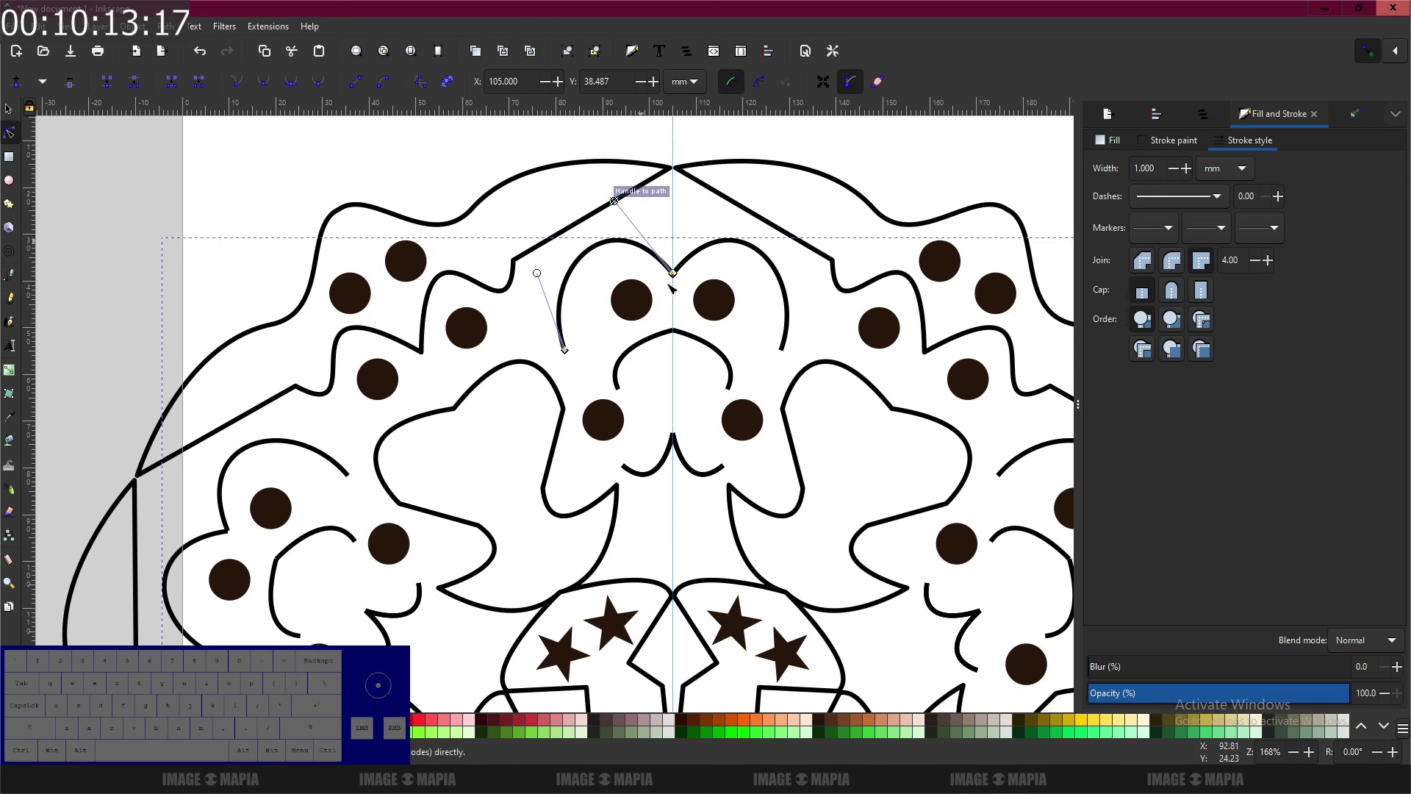
Step: Duplicate the lower curve, place the copy's outer end at about X 93.3, Y 97.9 mm beneath the original, and bend it upward
scroll(657, 403, down, 5)
scroll(657, 403, right, 2)
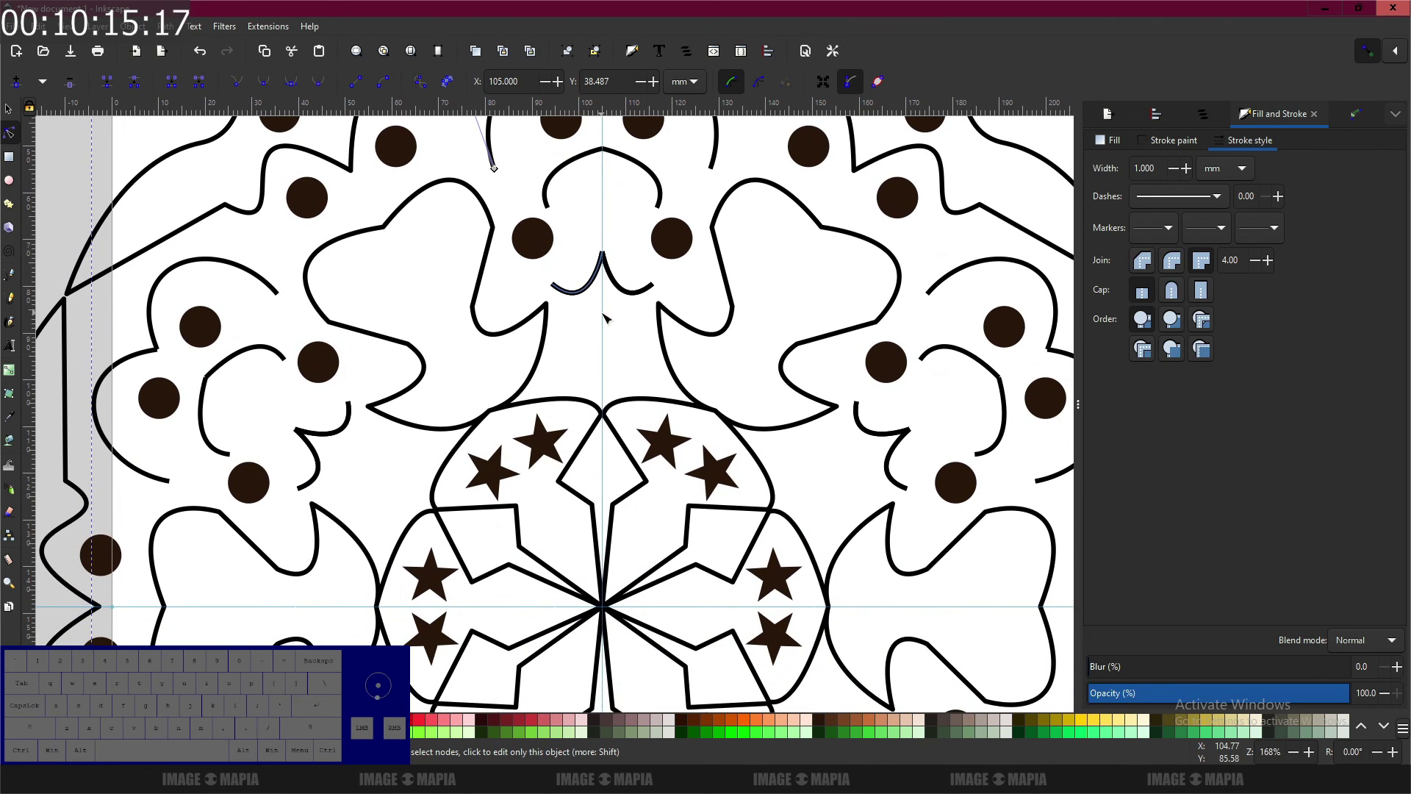
ctrl+scroll(592, 307, up, 1)
click(588, 280)
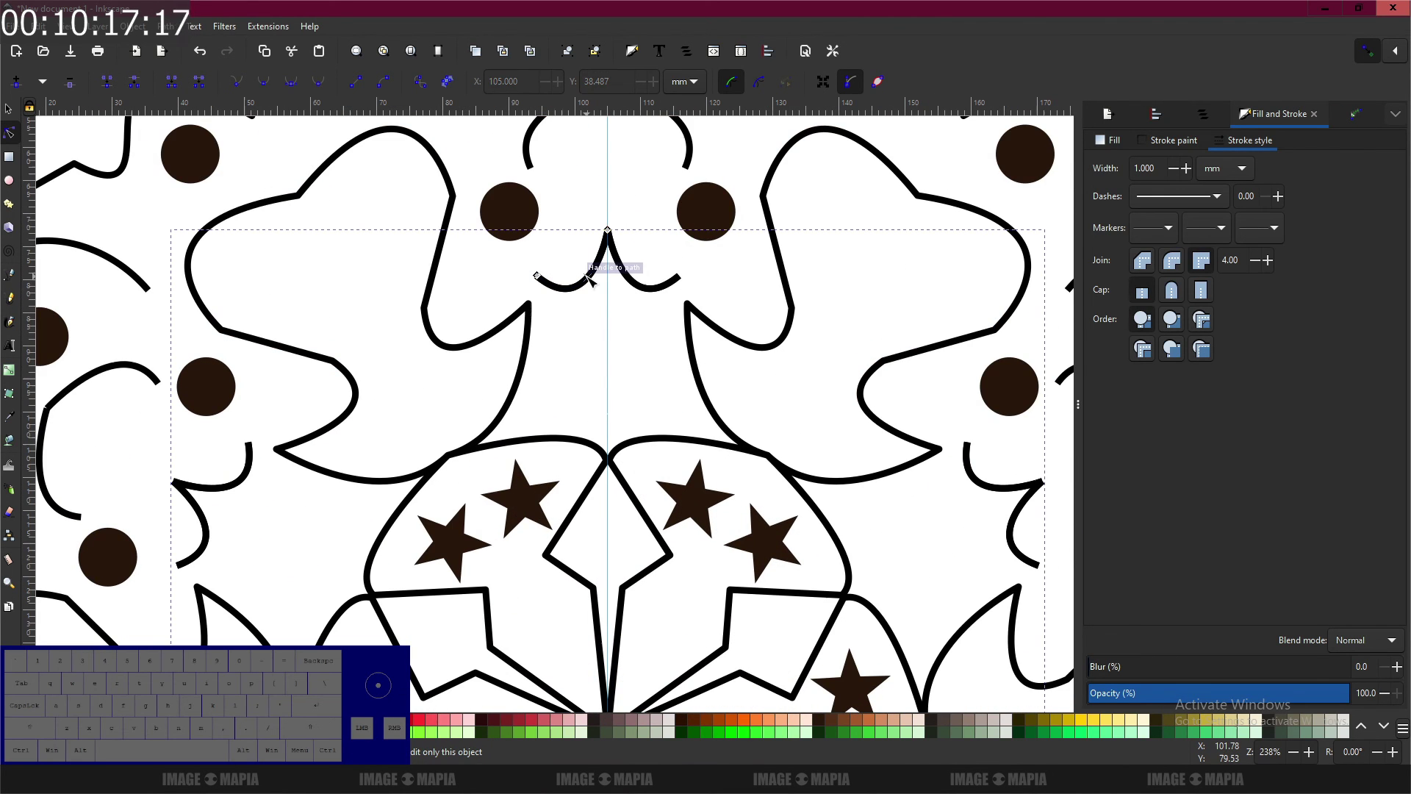
drag(592, 294, 590, 359)
drag(608, 232, 608, 373)
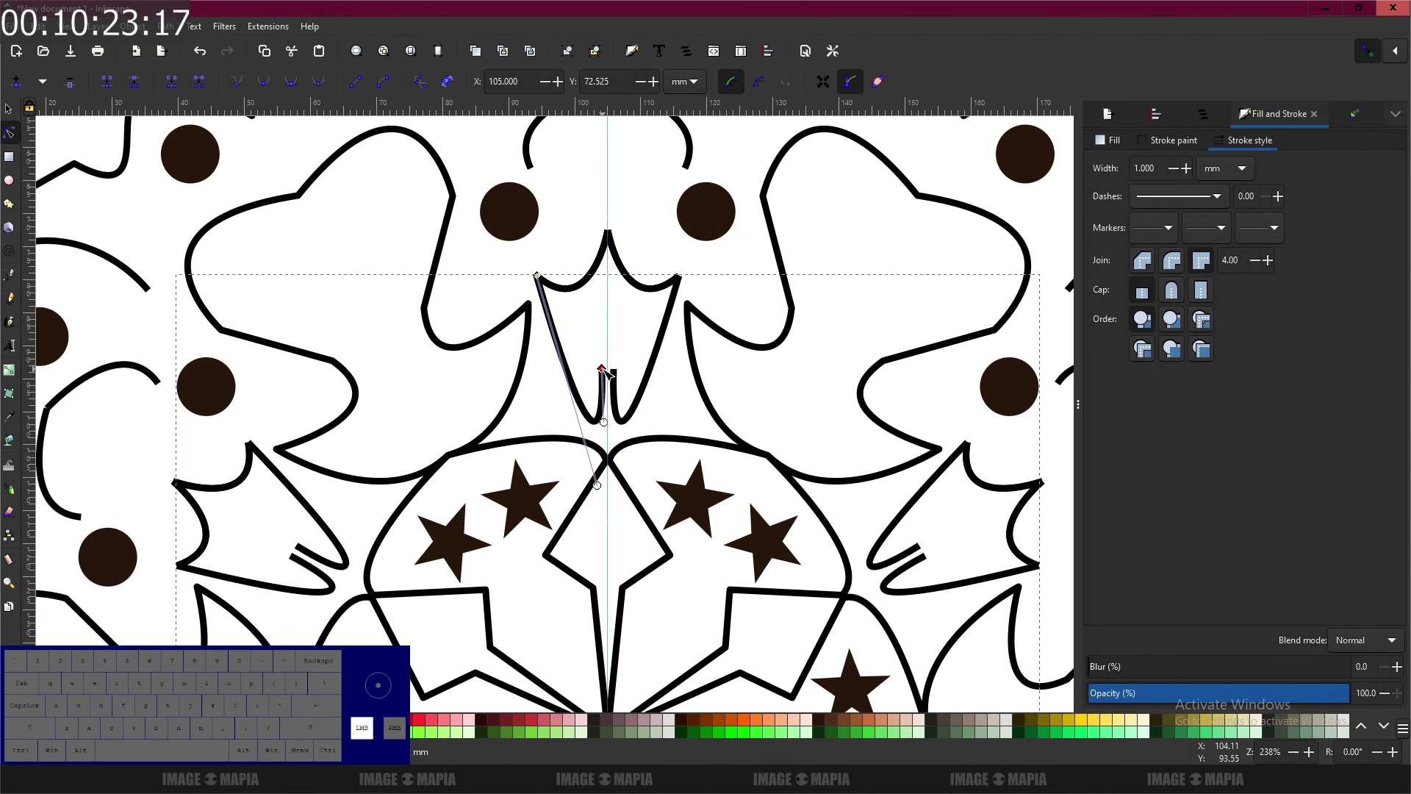
mouse_move(537, 275)
mouse_down()
mouse_move(552, 365)
mouse_move(531, 397)
mouse_up()
drag(590, 593, 558, 326)
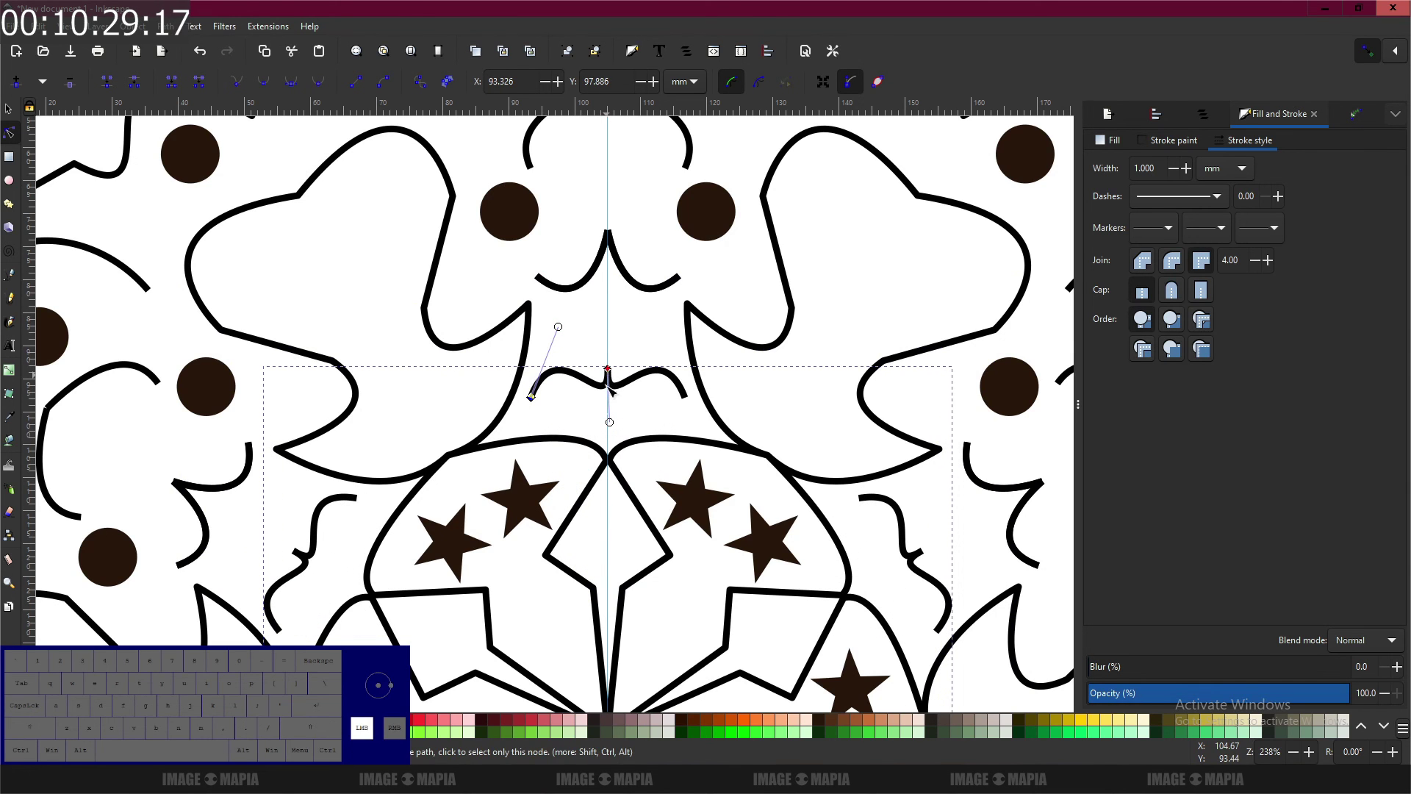
Step: Stretch the copied curve into a tall arch, with its inner node at about X 104.8, Y 107.4 mm and its outer end shifted outward
drag(608, 370, 607, 415)
drag(607, 465, 607, 368)
drag(609, 416, 607, 461)
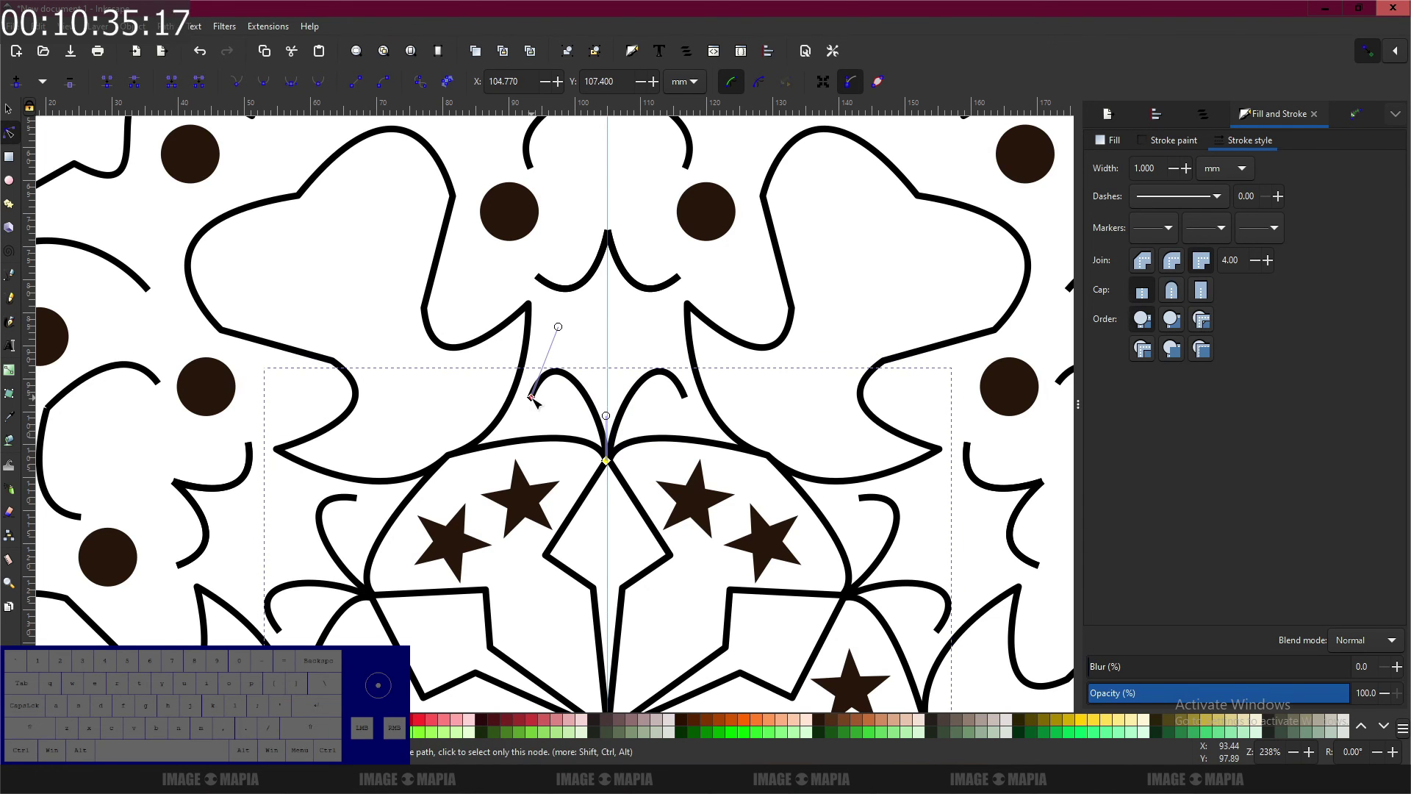
mouse_move(533, 397)
mouse_down()
mouse_move(544, 380)
mouse_move(527, 386)
mouse_up()
drag(542, 319, 587, 311)
Step: Duplicate the curve beneath the lower circles, stretch one copy out to the neighbouring petals, and move the other's outer end to about X 91.4, Y 80.0 mm
click(542, 279)
drag(520, 275, 449, 230)
click(538, 277)
drag(537, 278, 517, 278)
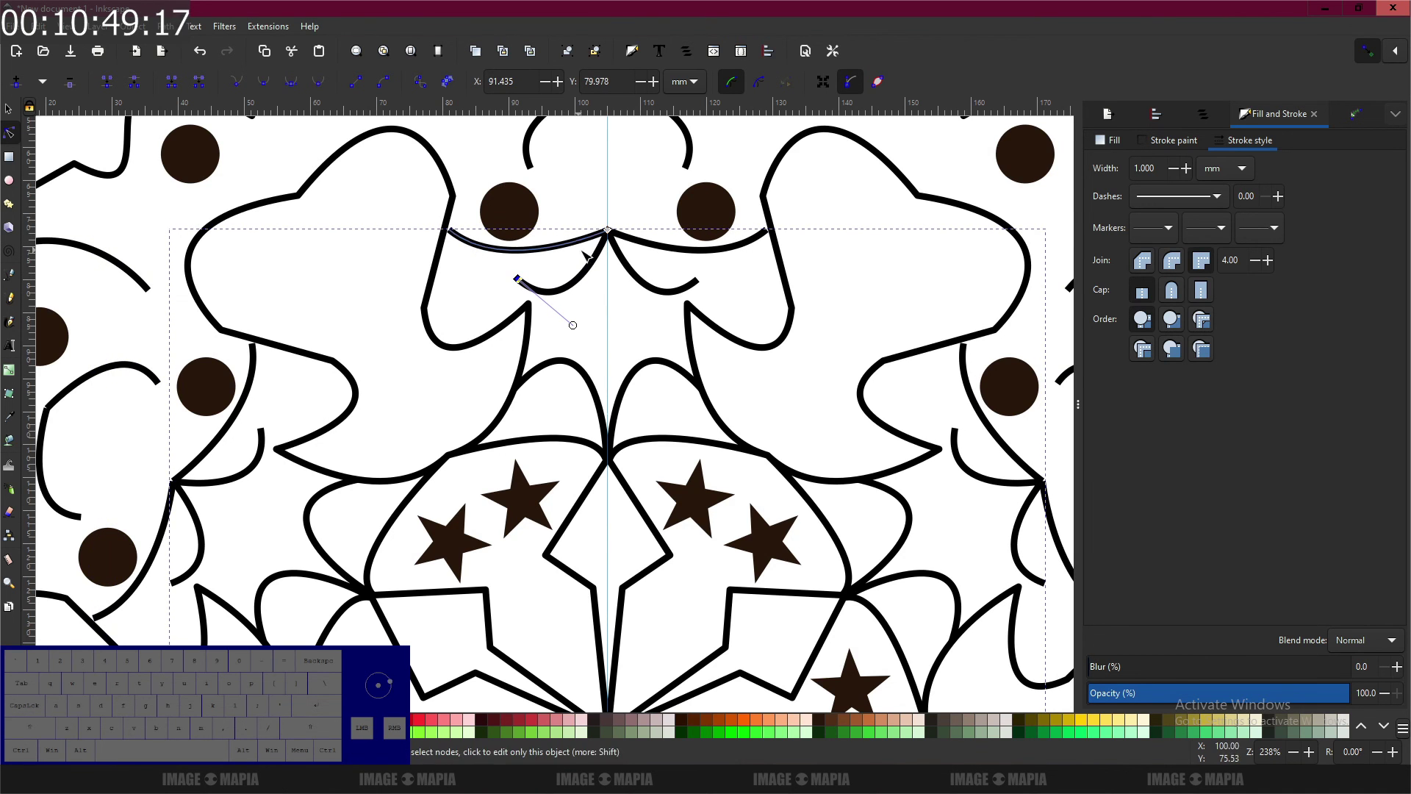
Step: Examine the complete symmetrical pattern around the page and check the outer border as a selectable object
key(minus)
key(minus)
key(minus)
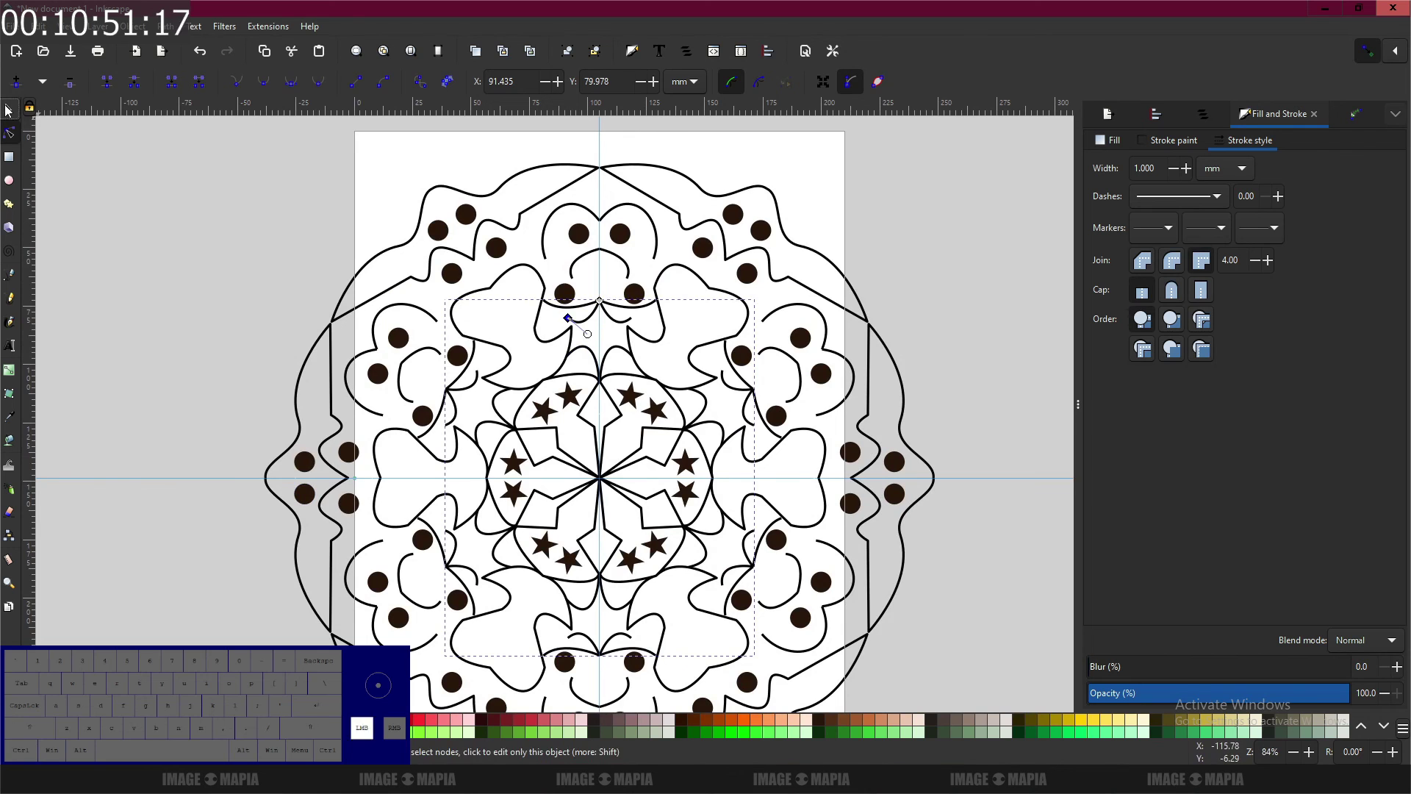
click(9, 110)
click(858, 239)
scroll(687, 417, down, 2)
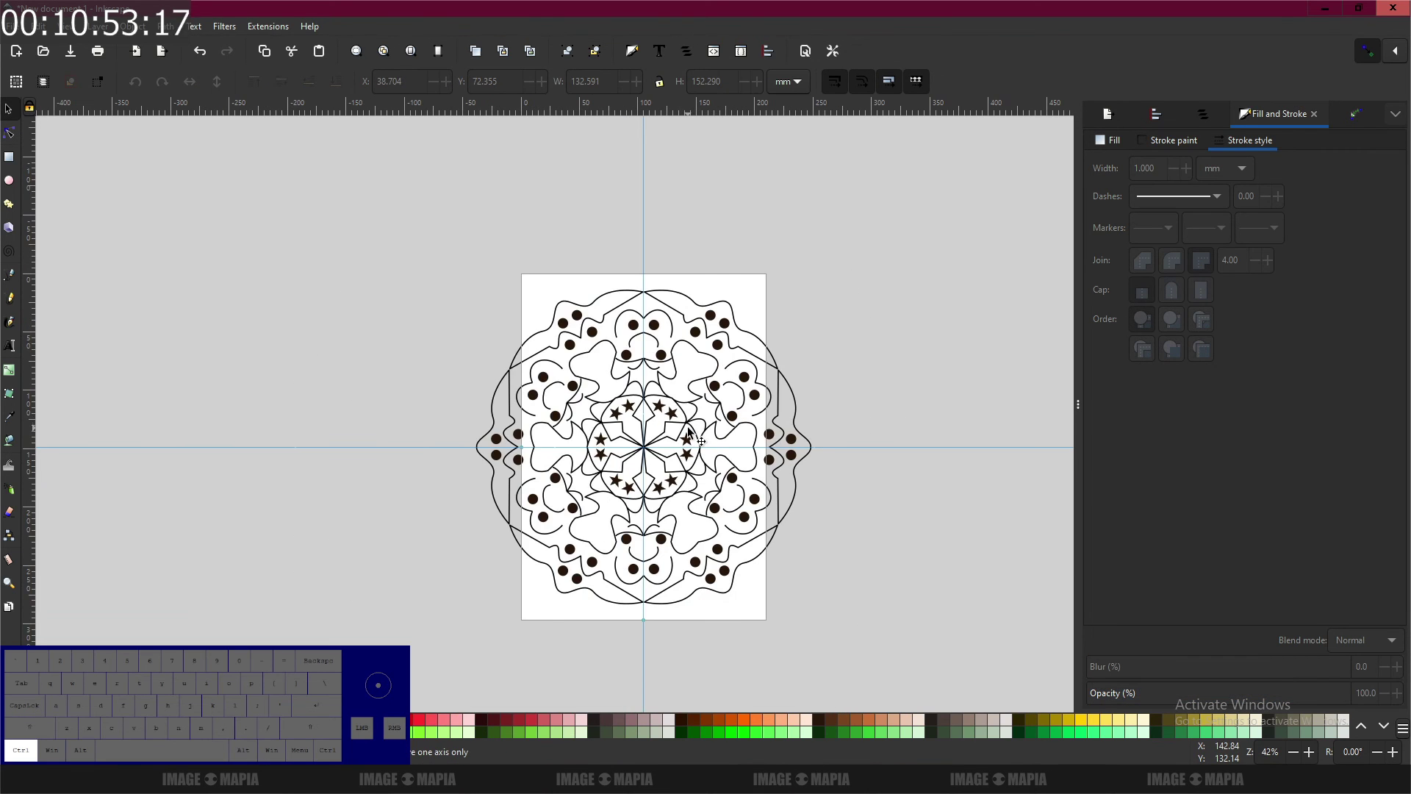
scroll(690, 429, up, 2)
drag(691, 437, 667, 399)
scroll(666, 400, down, 1)
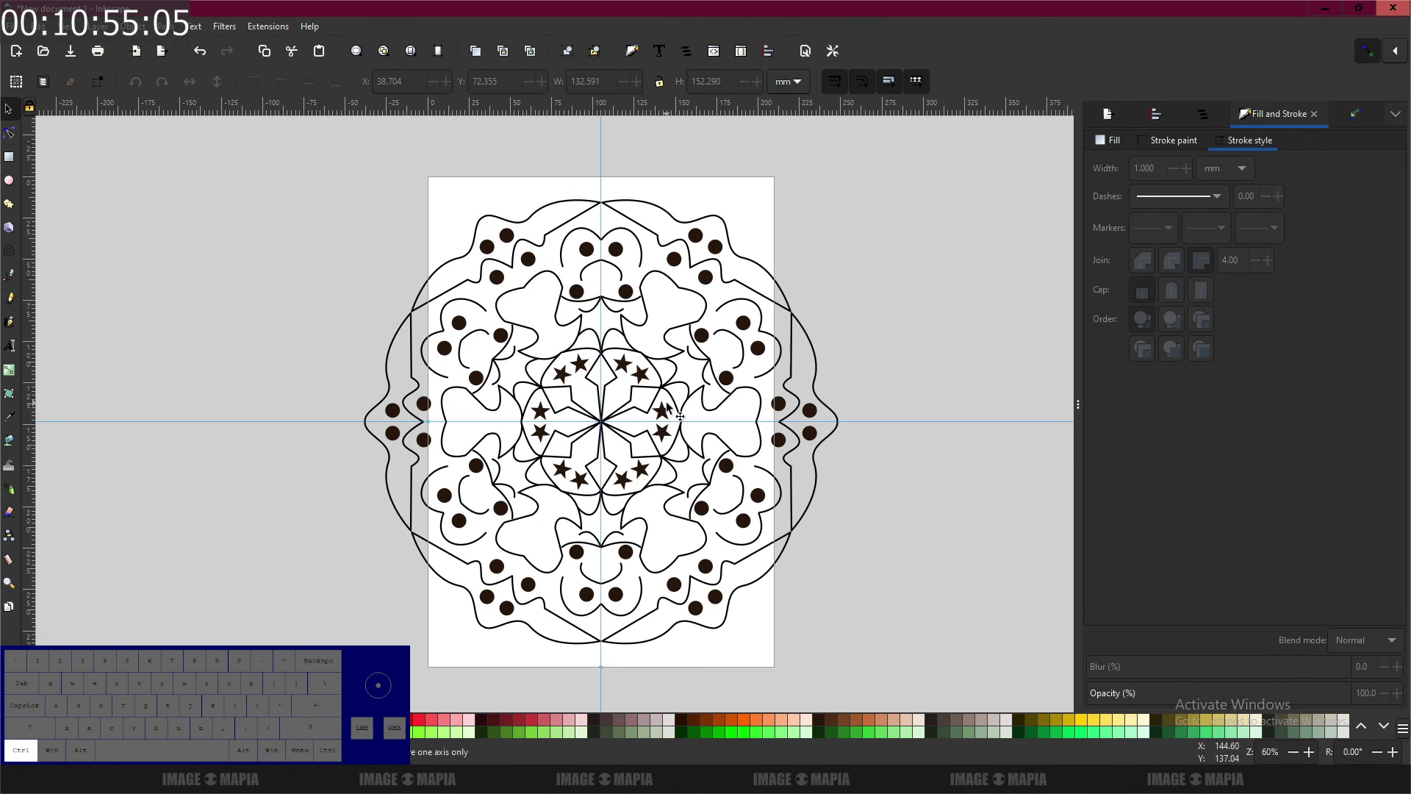
click(647, 232)
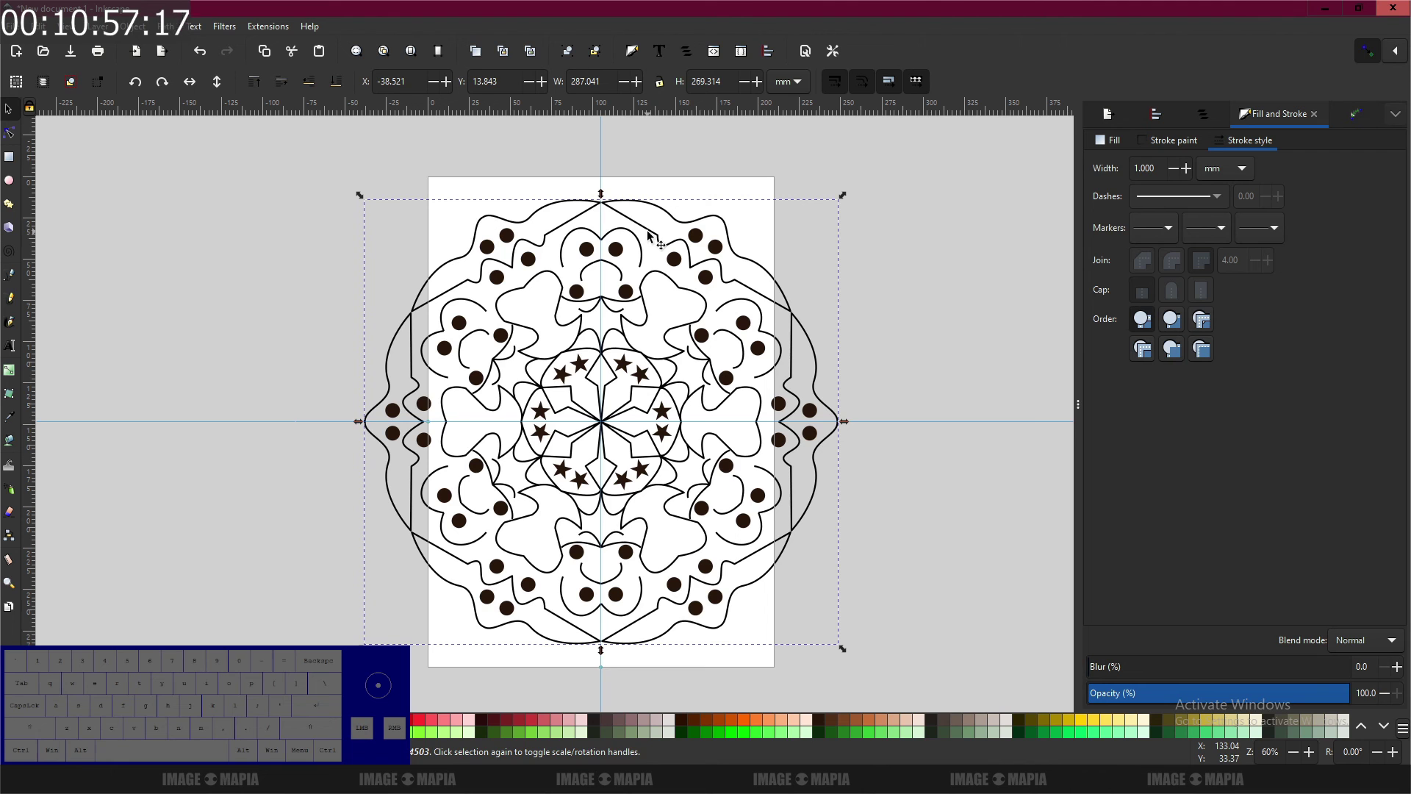
click(271, 192)
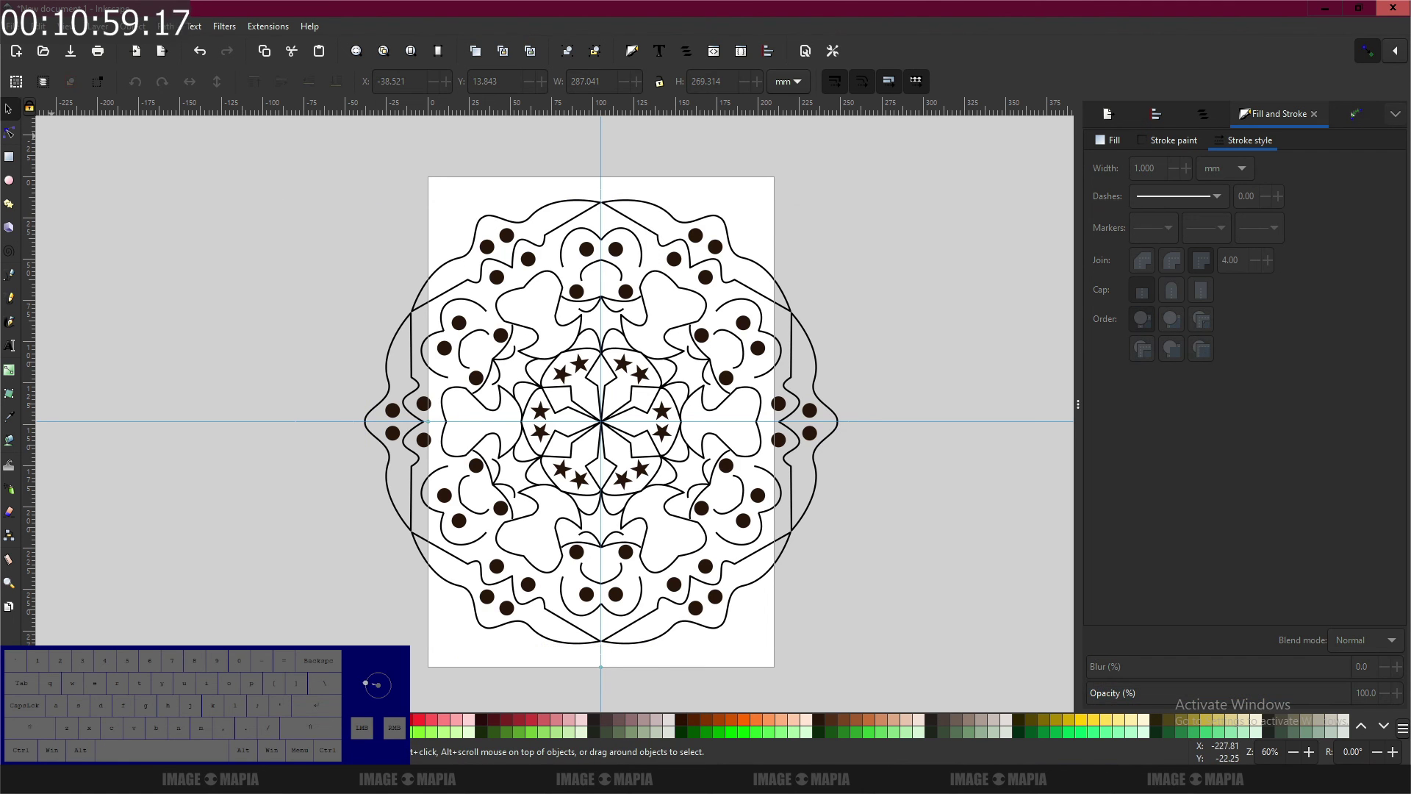
Step: Select all objects of the Alpana pattern and group them
drag(340, 147, 904, 667)
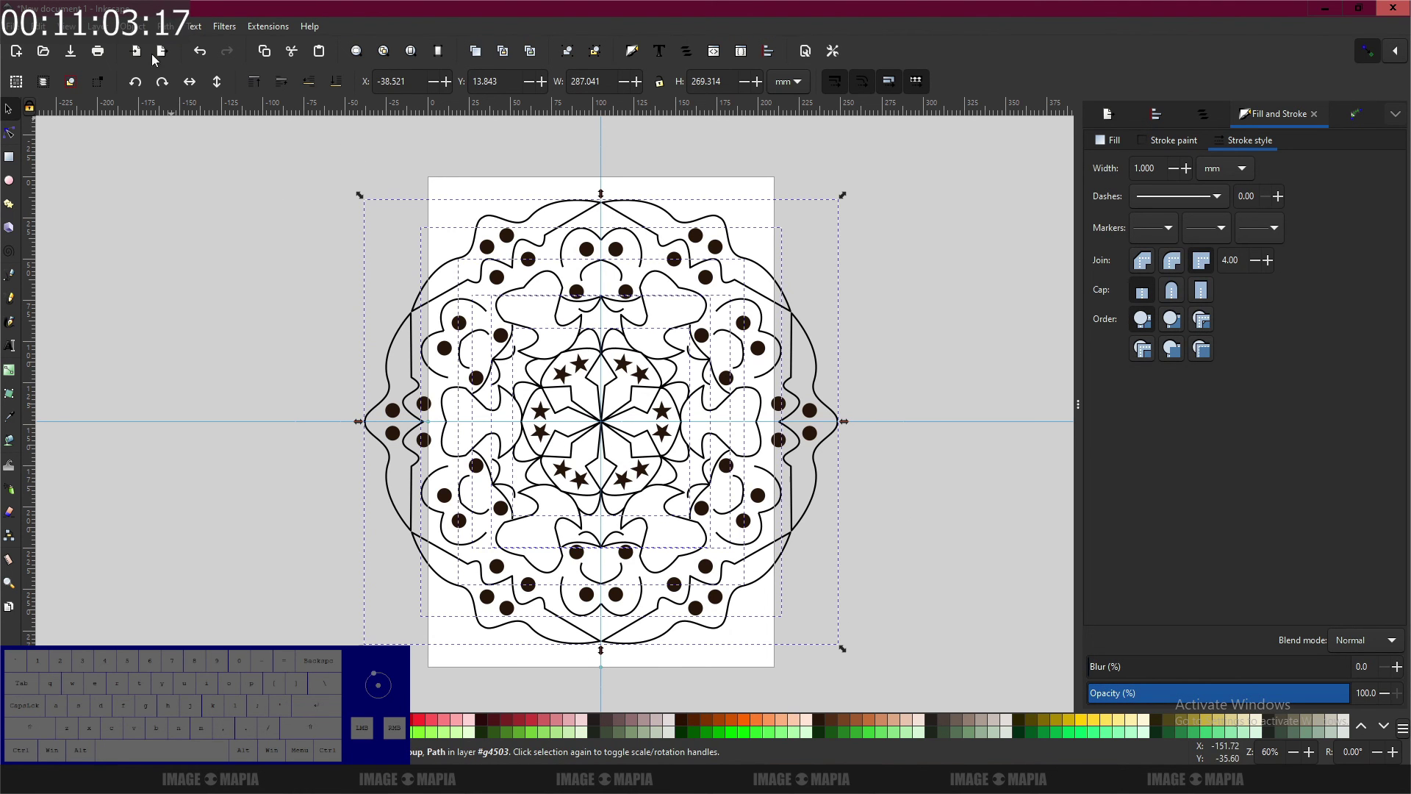
click(132, 25)
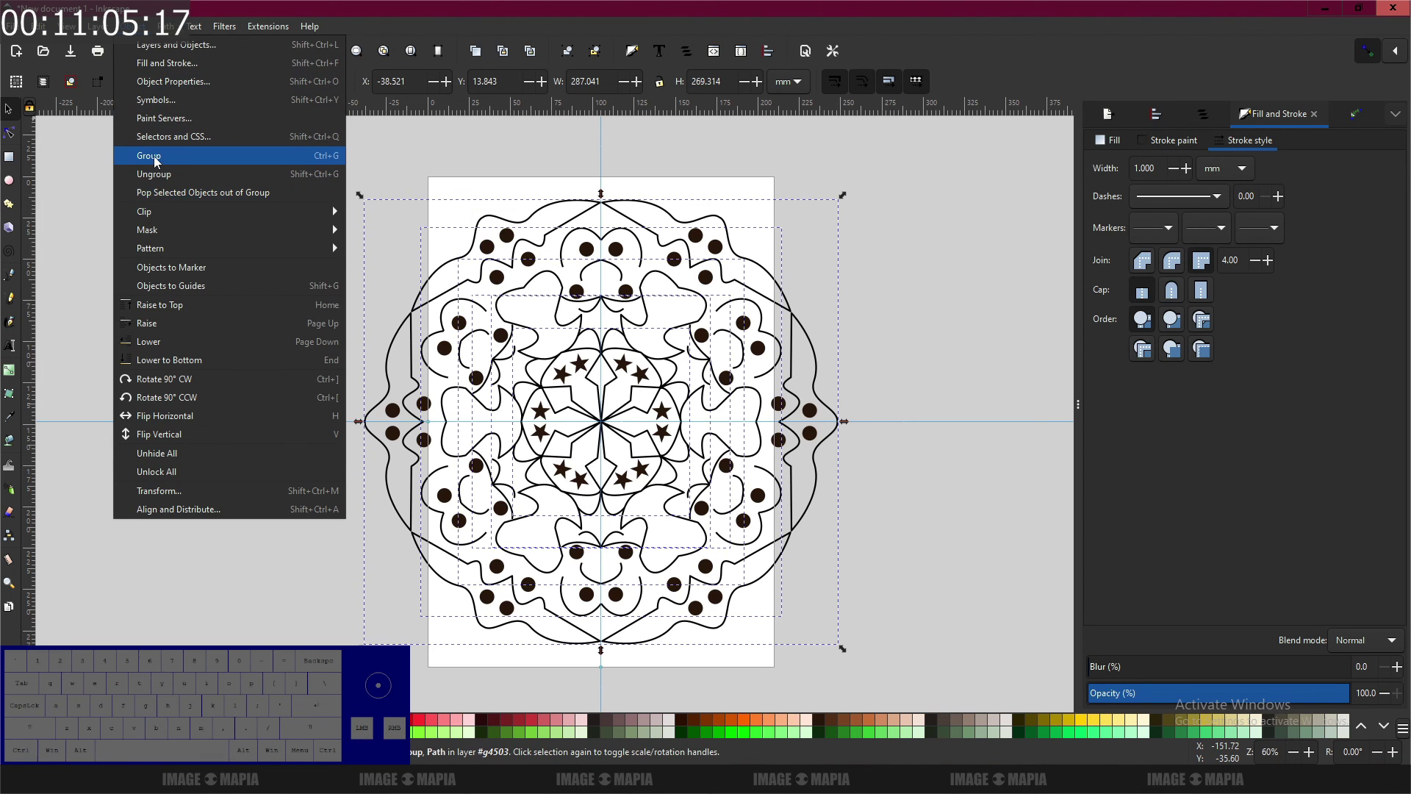
click(317, 157)
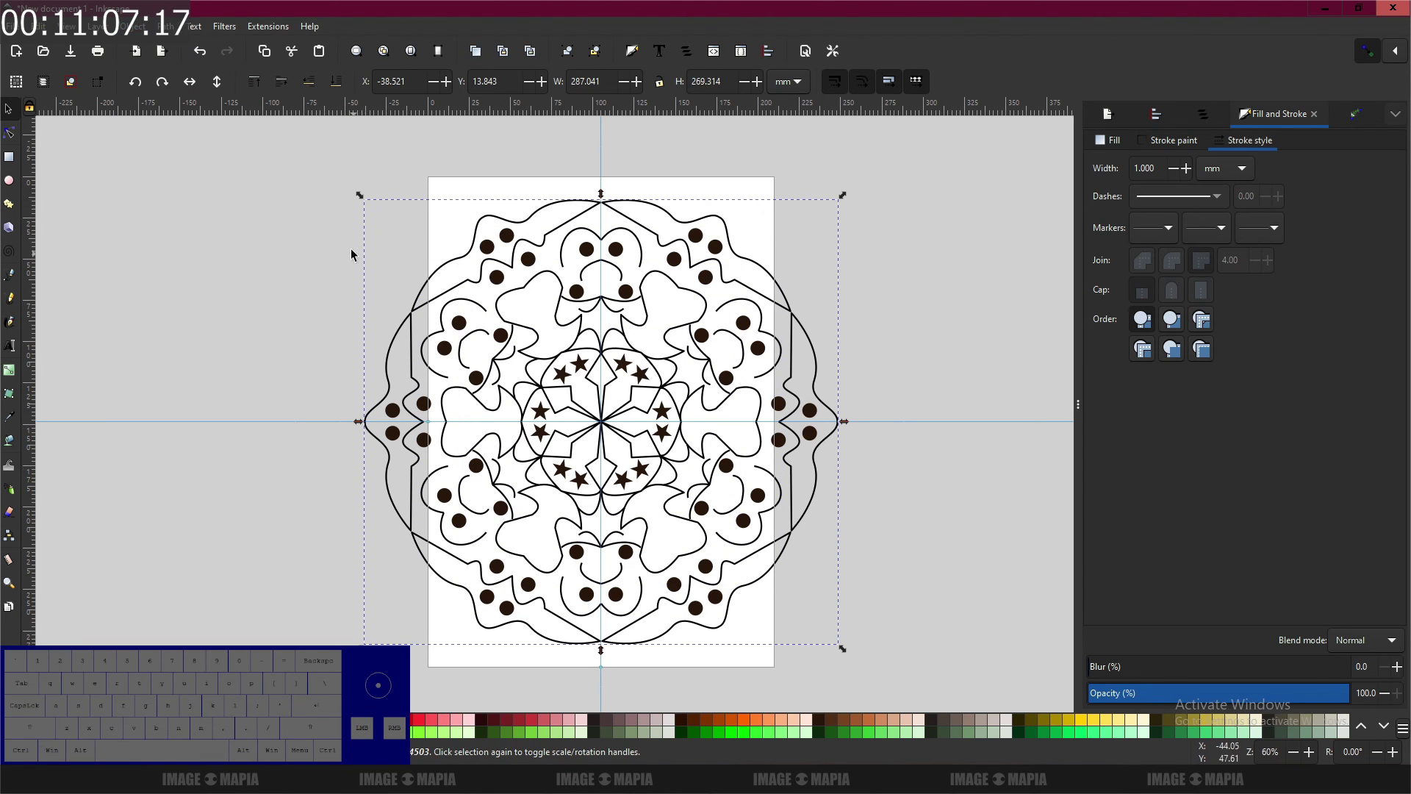
Step: Try to scale the grouped pattern down from its upper-left corner, undo the change, and select the outer border again
drag(359, 197, 371, 211)
key(ctrl+z)
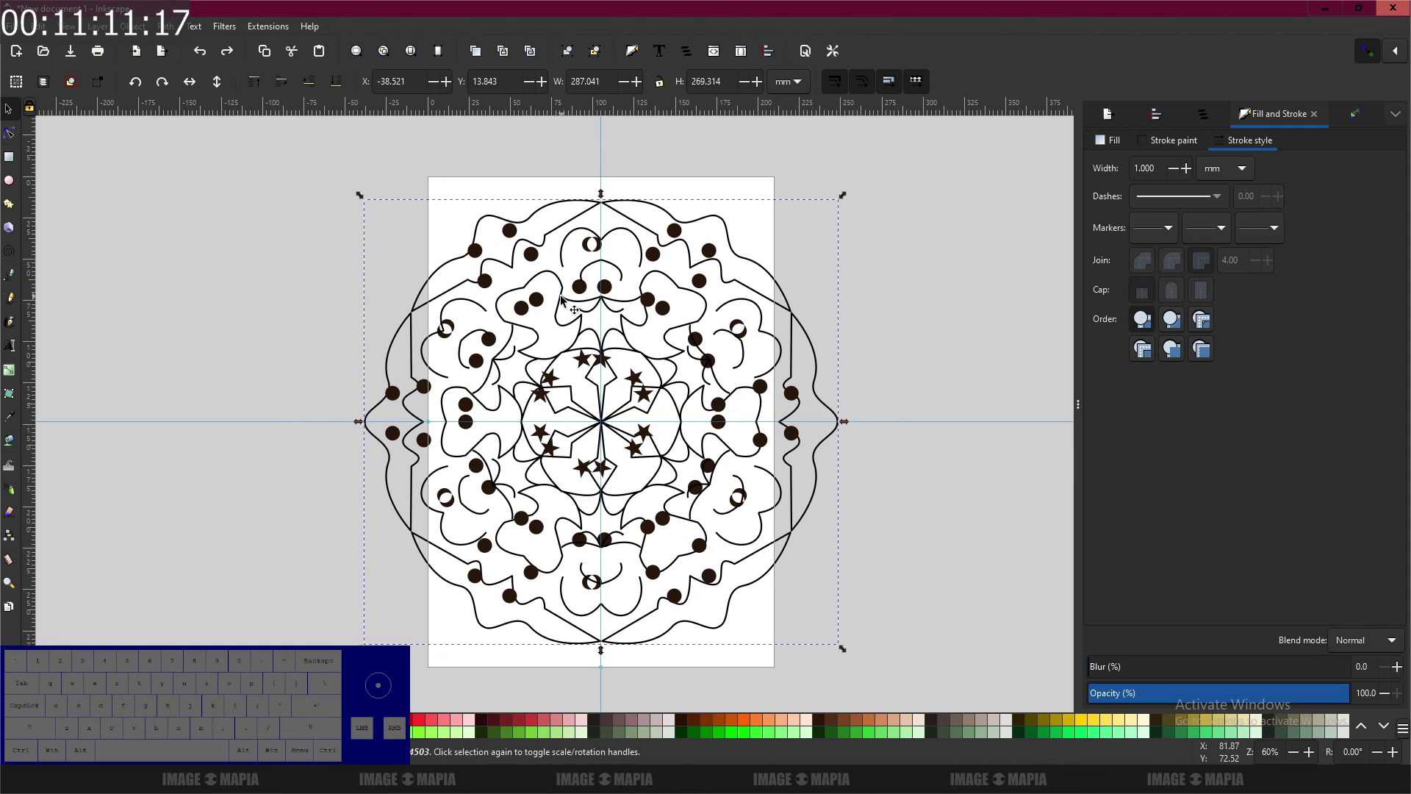
key(ctrl+z)
click(835, 180)
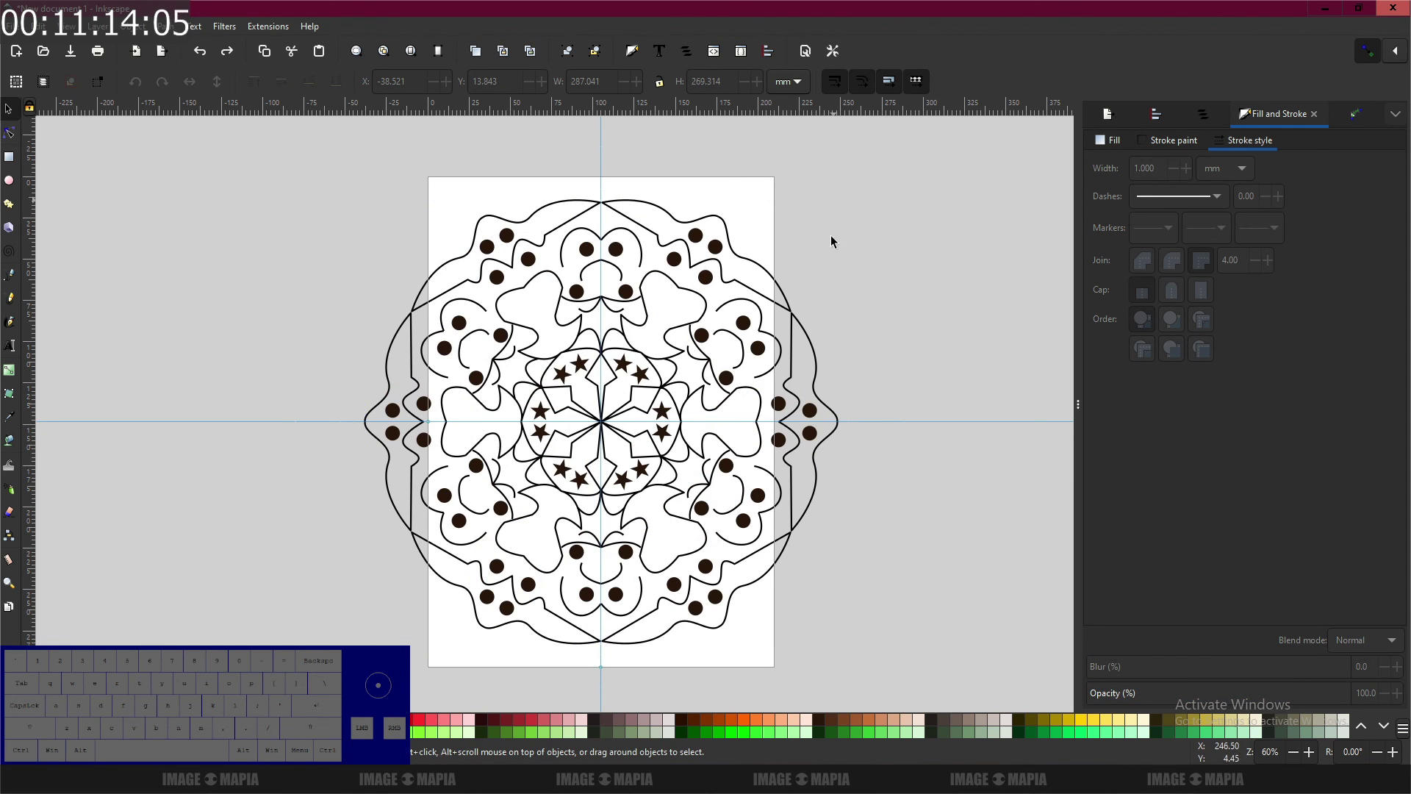
click(815, 363)
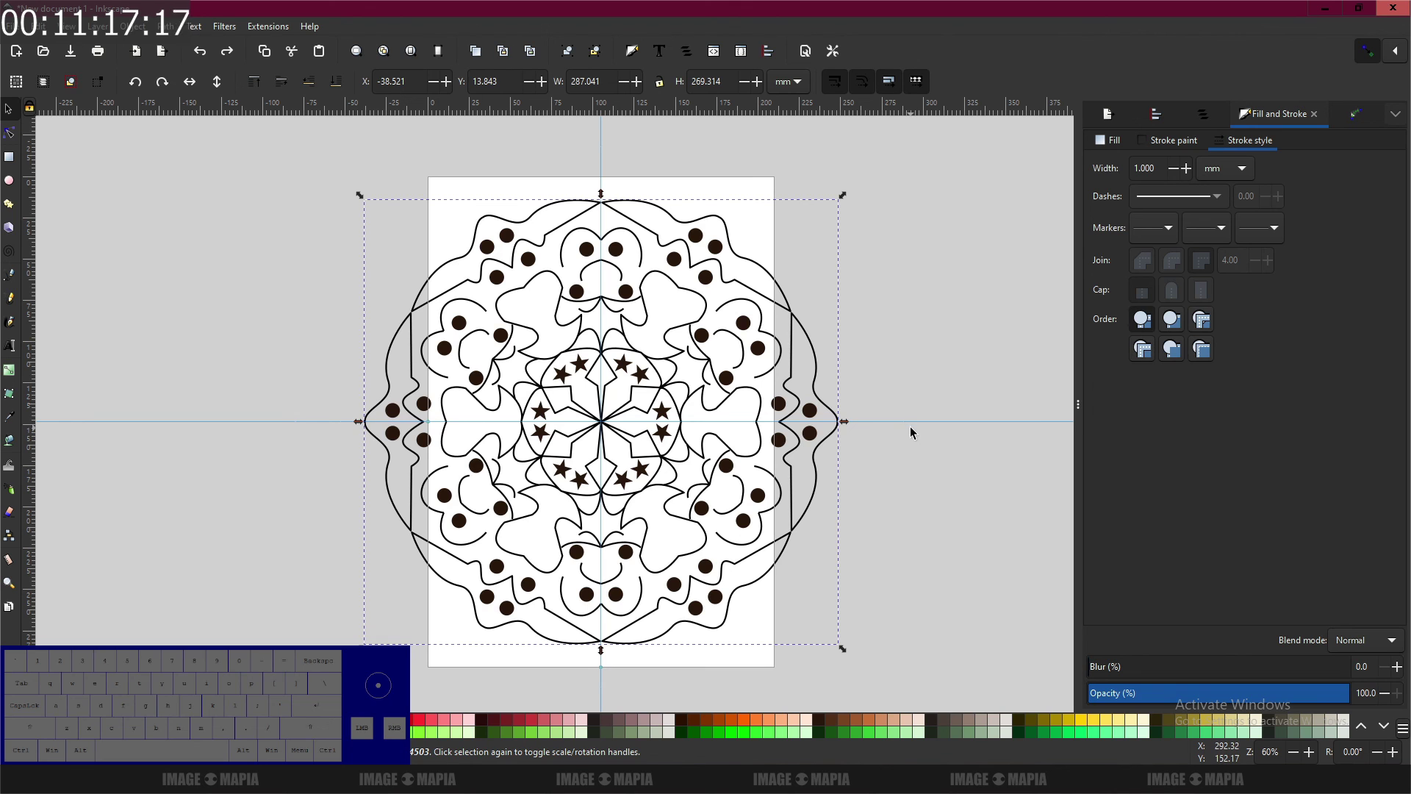